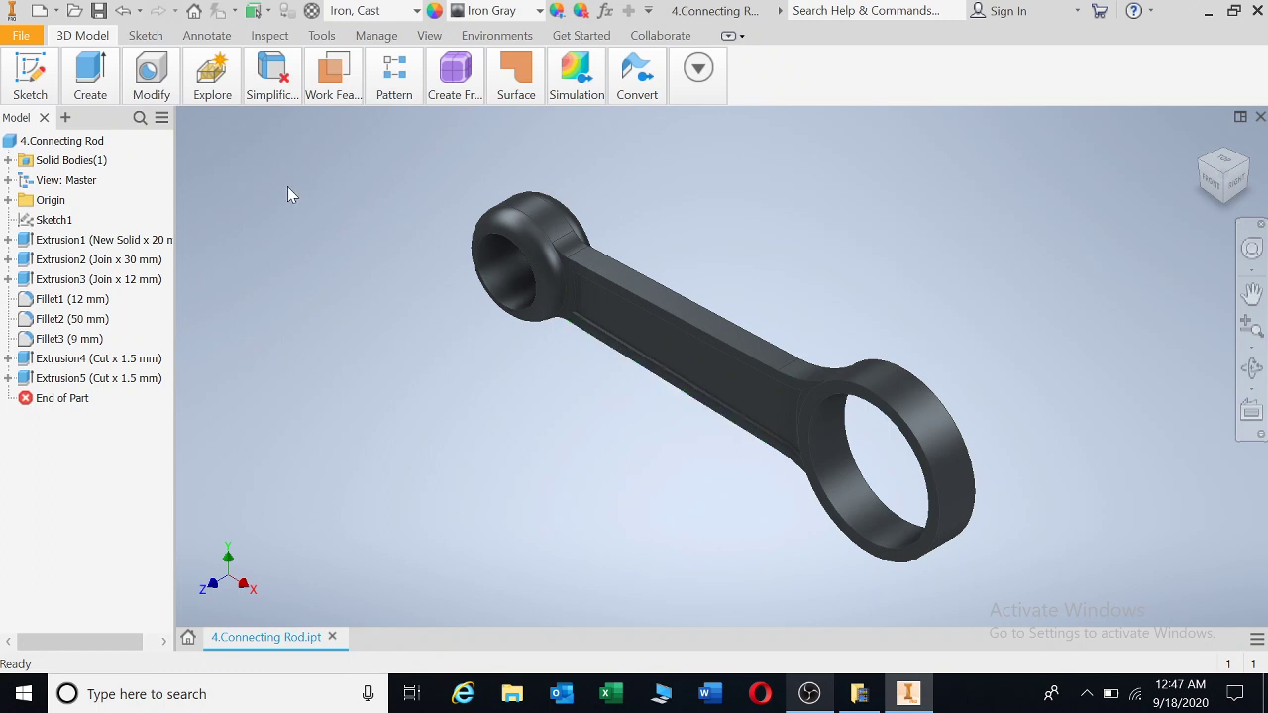
Step: Create a new drawing, Drawing1, from the Metric ISO.dwg template
left_click(77, 74)
left_click(38, 12)
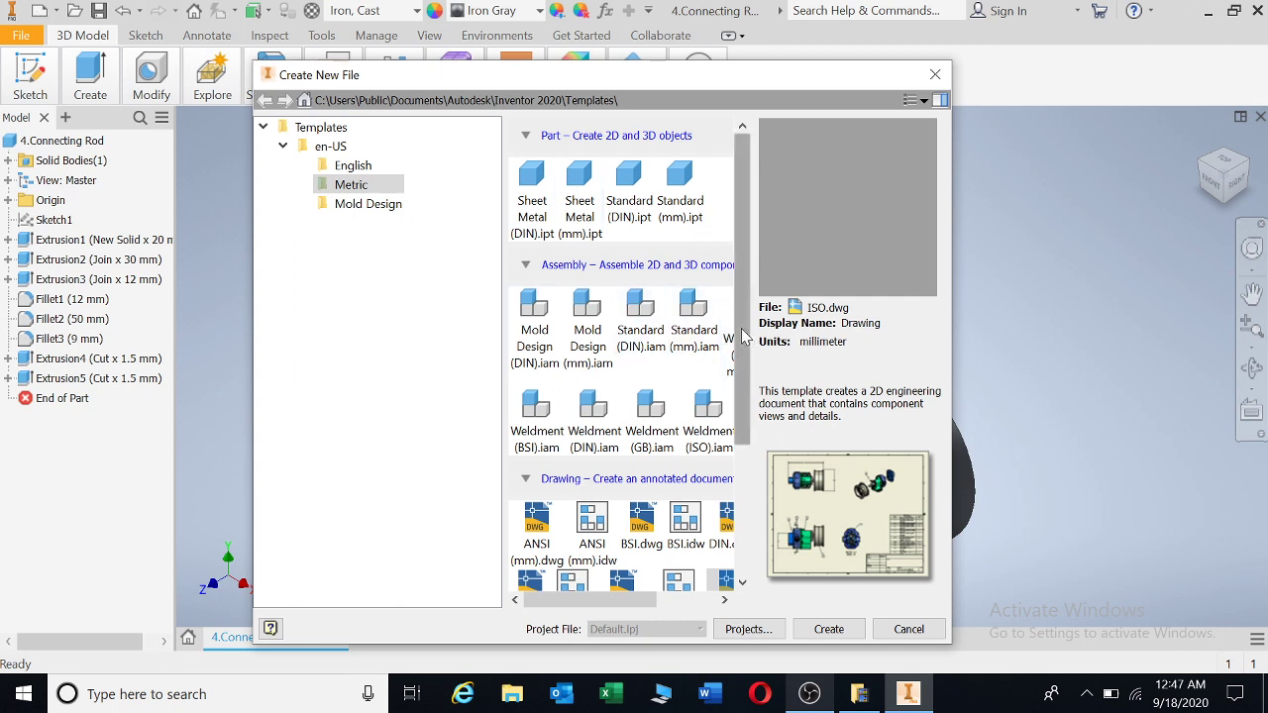
left_click_drag(745, 337, 740, 527)
left_click_drag(581, 606, 646, 609)
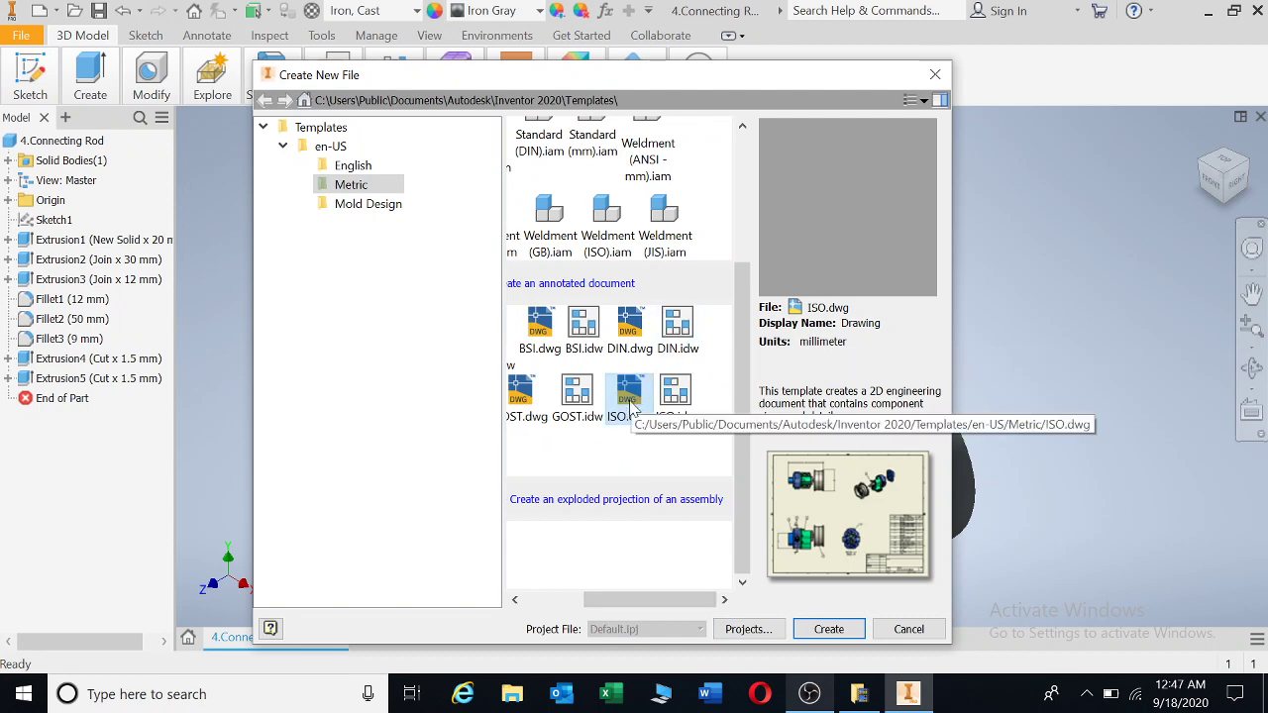
double_click(630, 402)
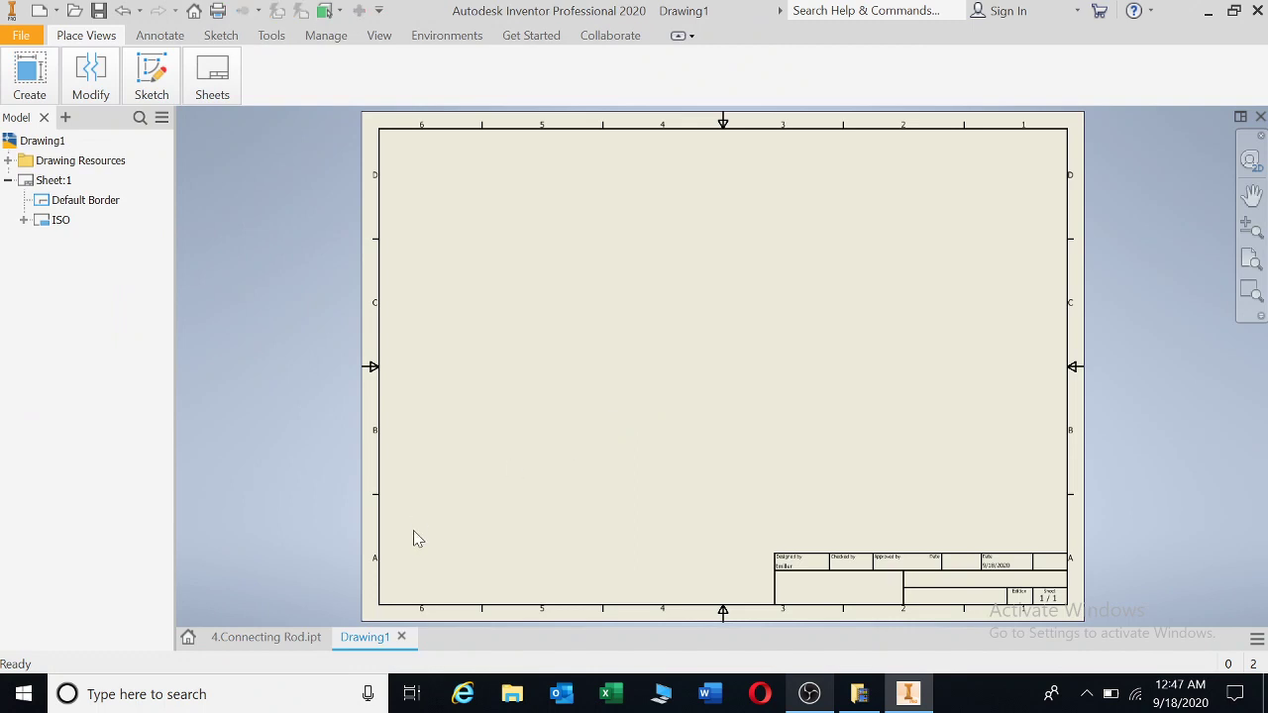
Step: Compare the connecting rod part with the blank drawing, ending on the drawing sheet
left_click(288, 638)
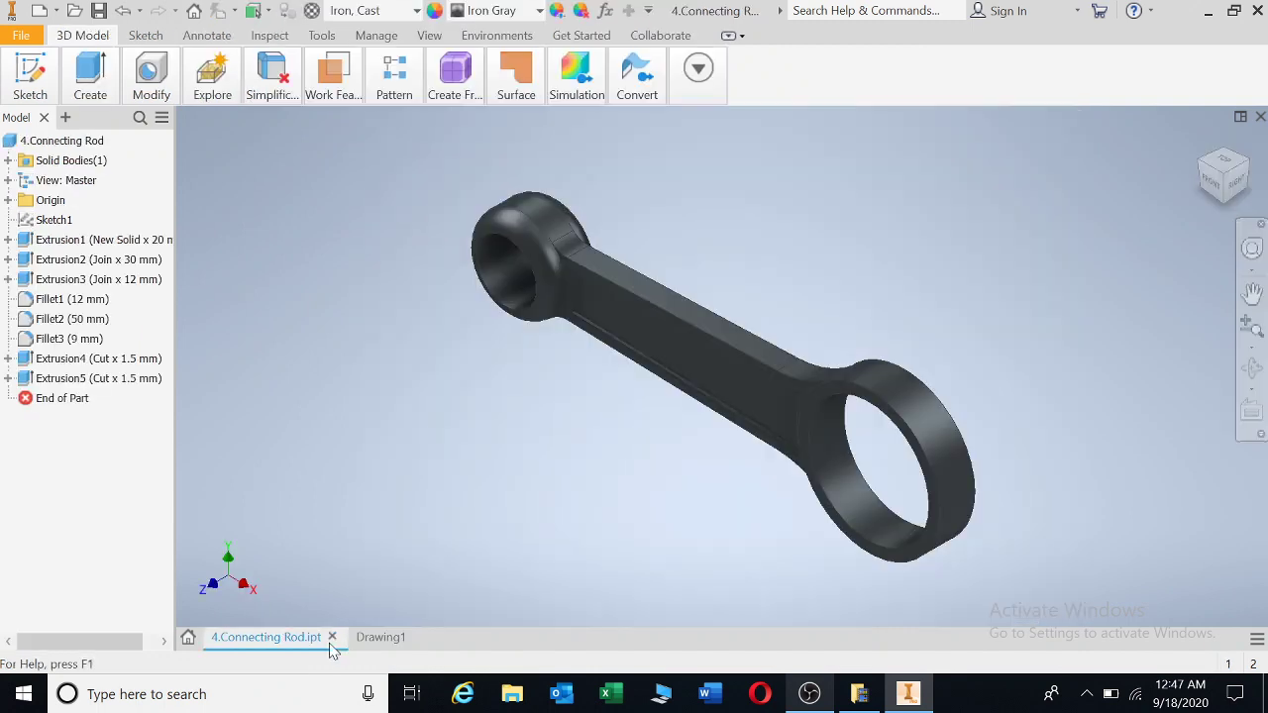
left_click(369, 640)
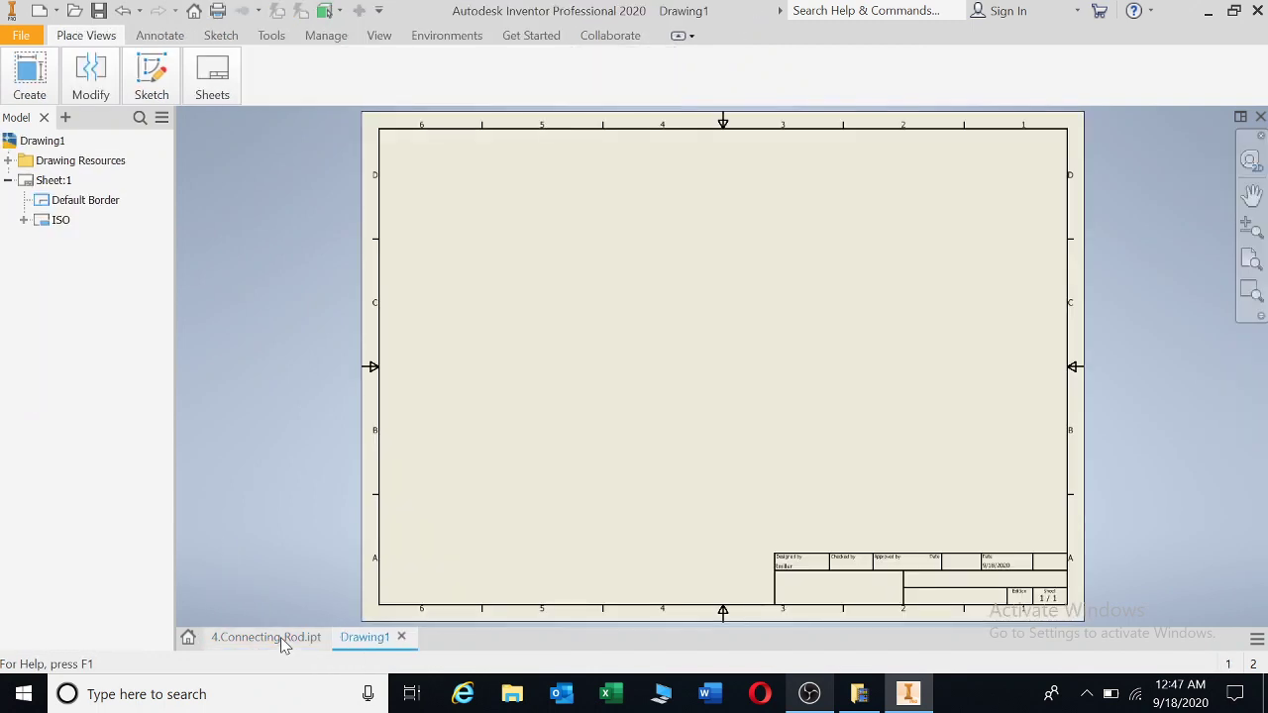
left_click(280, 637)
left_click(363, 639)
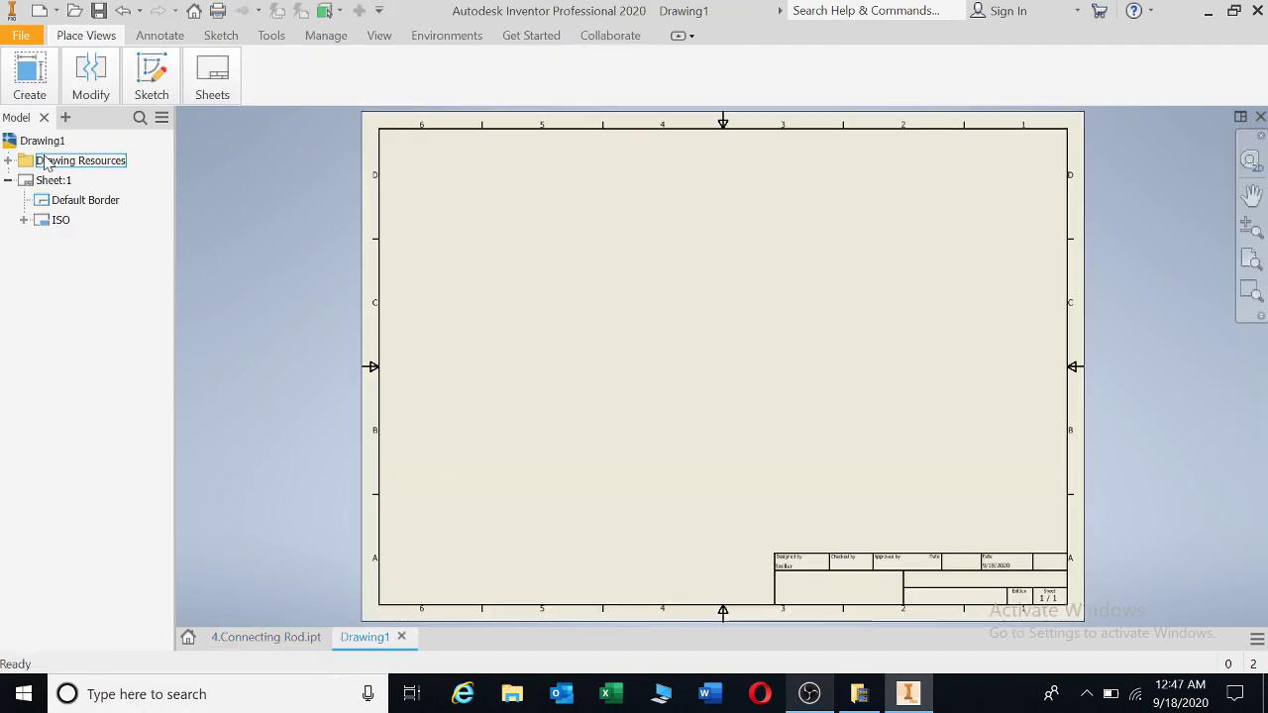
Step: Place a base view of the connecting rod at scale 1 : 1.8
left_click(33, 87)
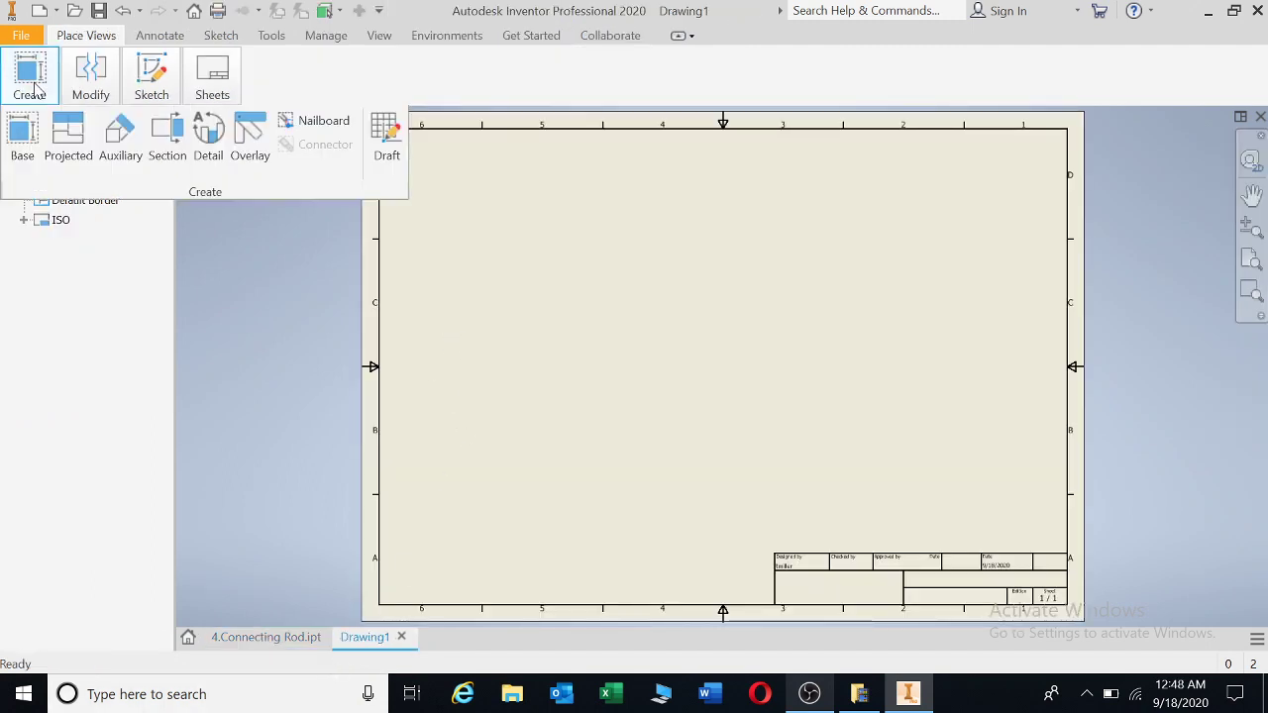
left_click(22, 137)
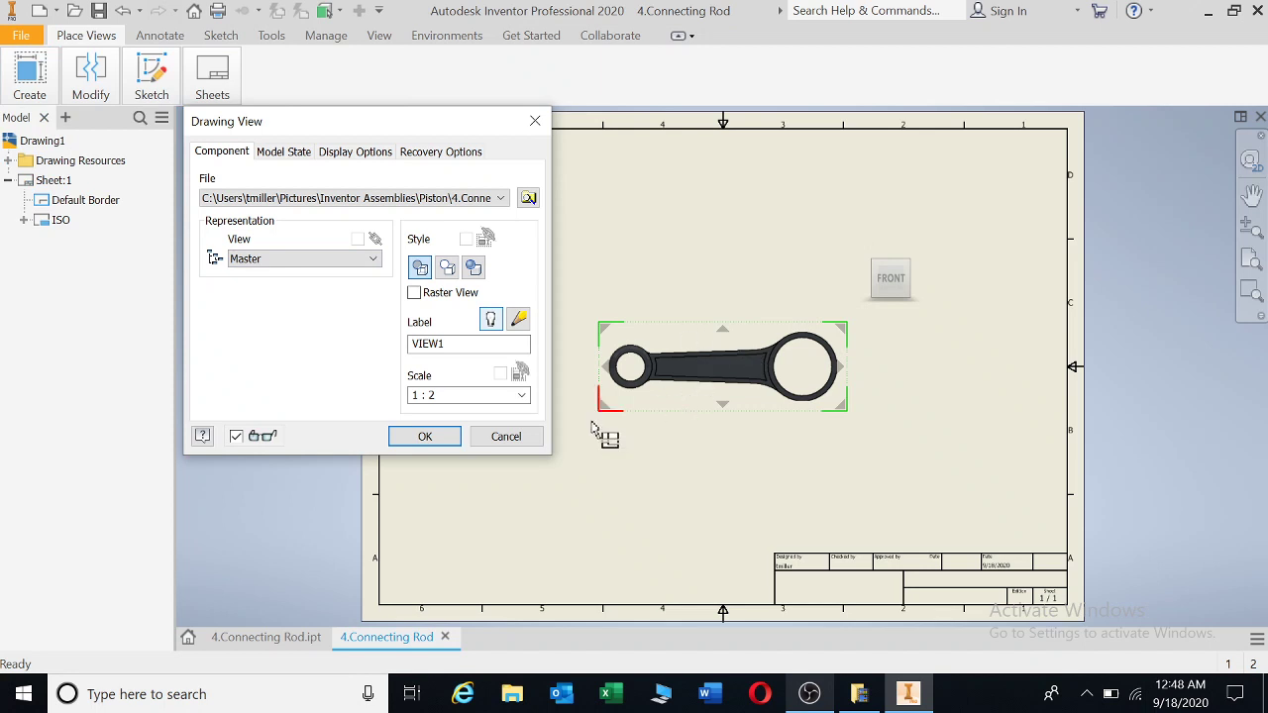
left_click(436, 395)
left_click(436, 395)
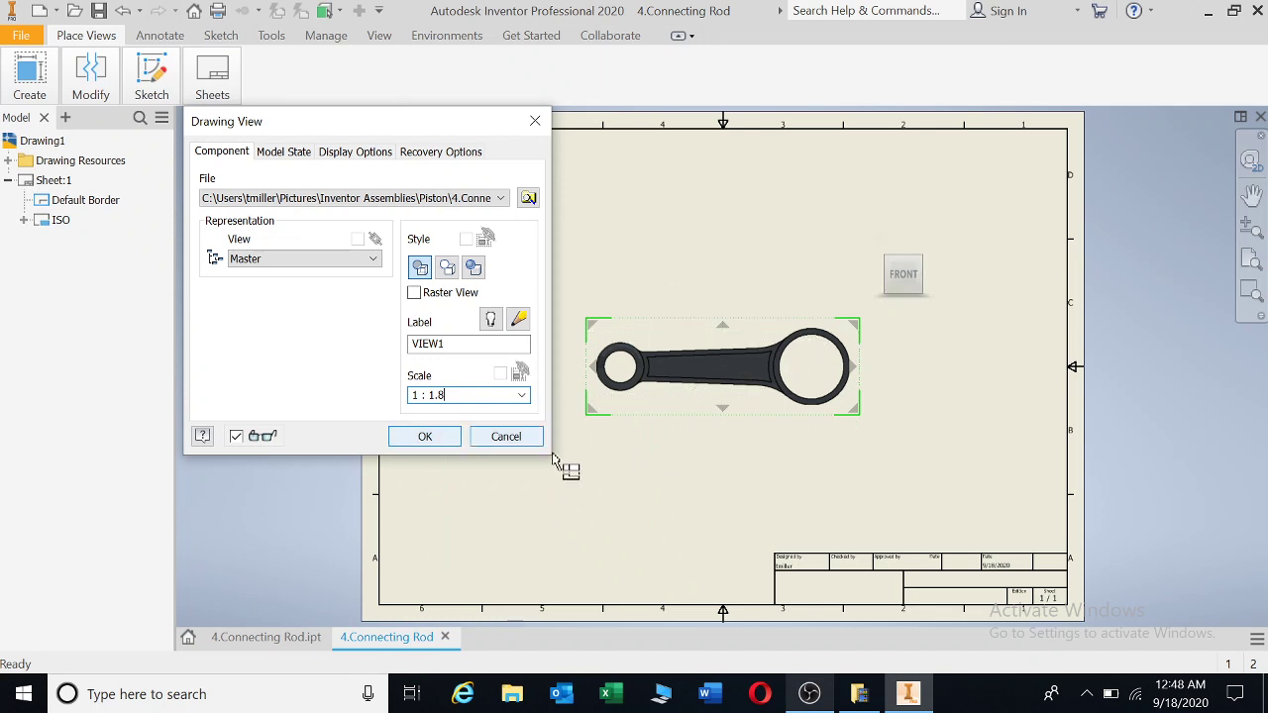
scroll(654, 421, "down", 3)
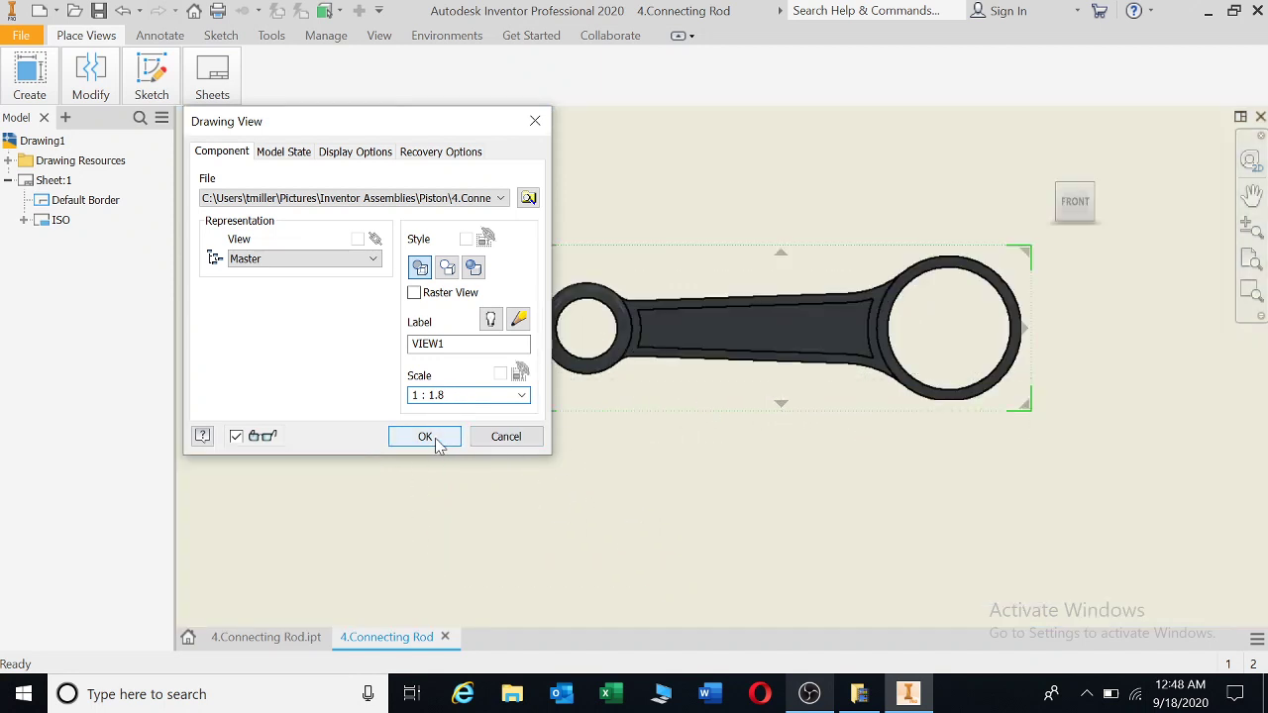
left_click(433, 437)
Step: Drag base view VIEW1 from the sheet centre to the lower-left area
scroll(568, 498, "up", 3)
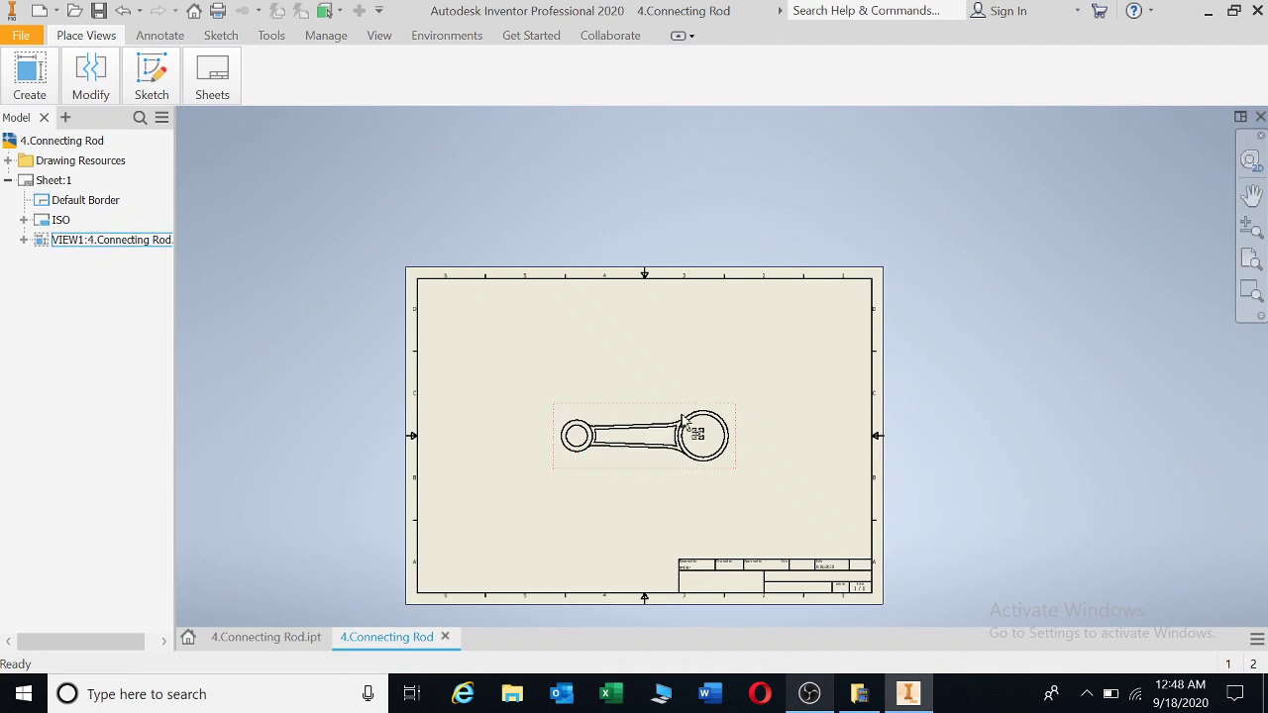
left_click(635, 465)
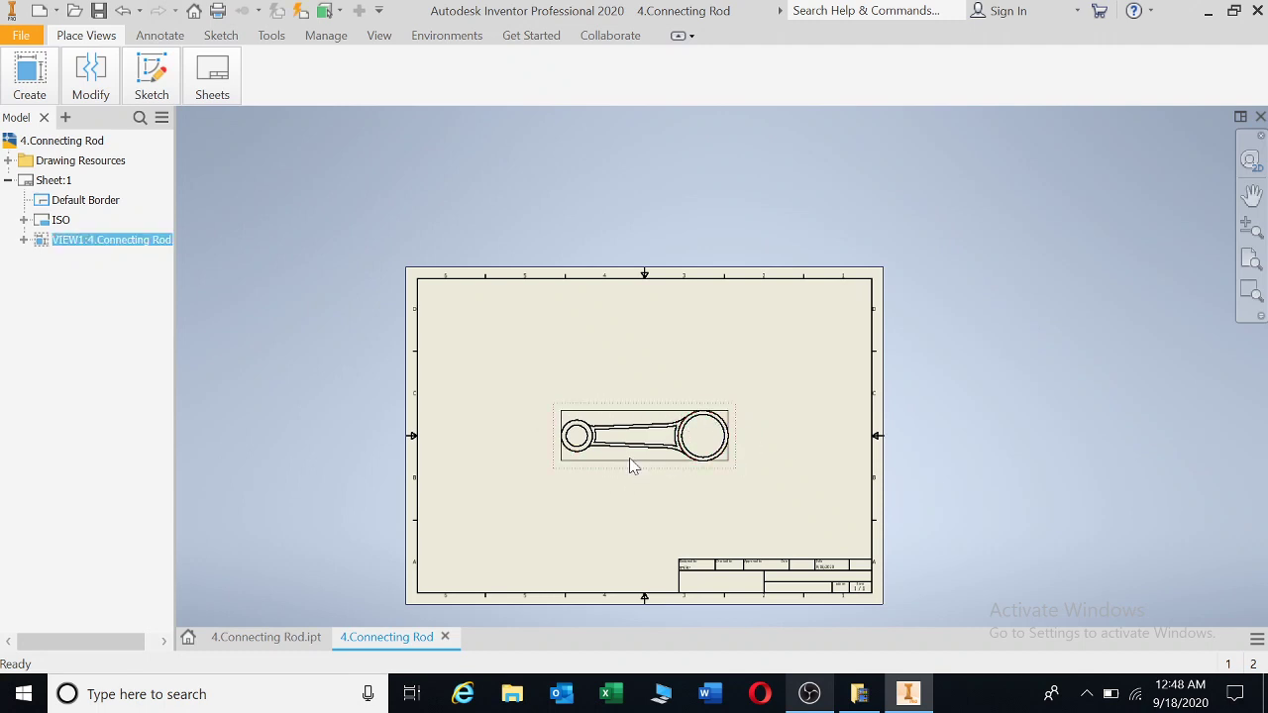
left_click_drag(634, 465, 547, 522)
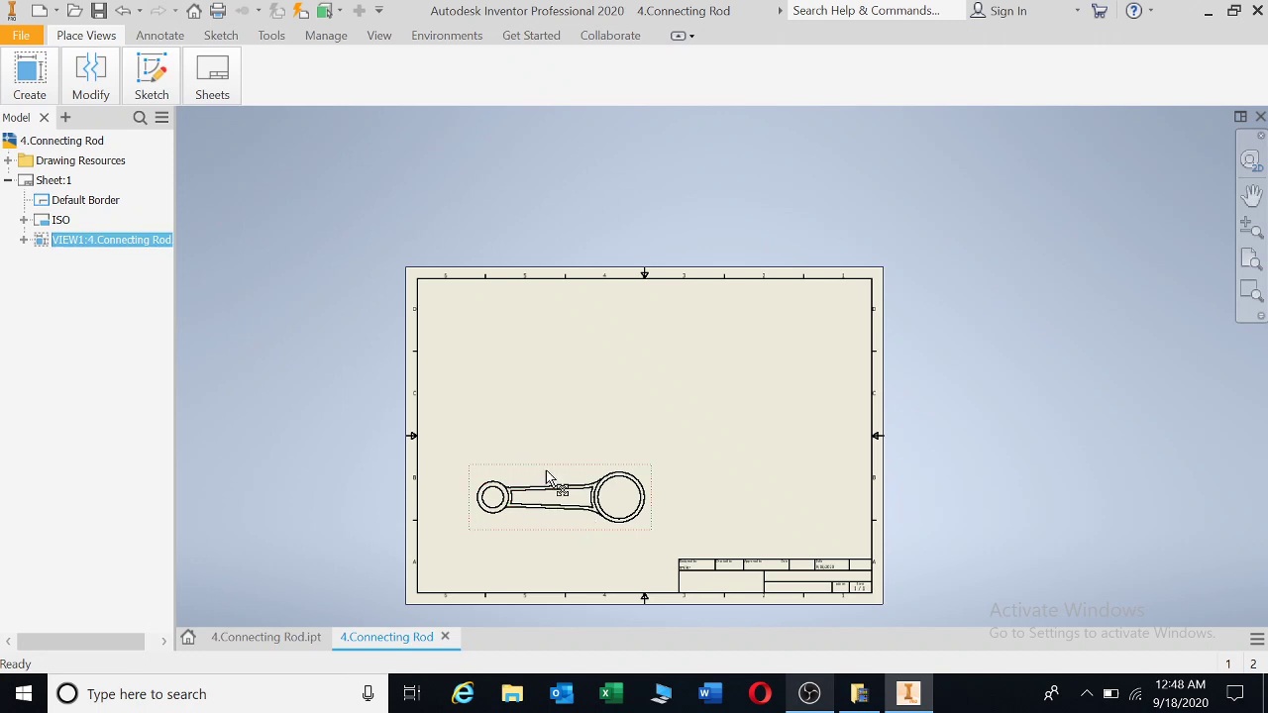
Step: Project a top view, VIEW2, directly above the connecting rod base view
left_click(40, 94)
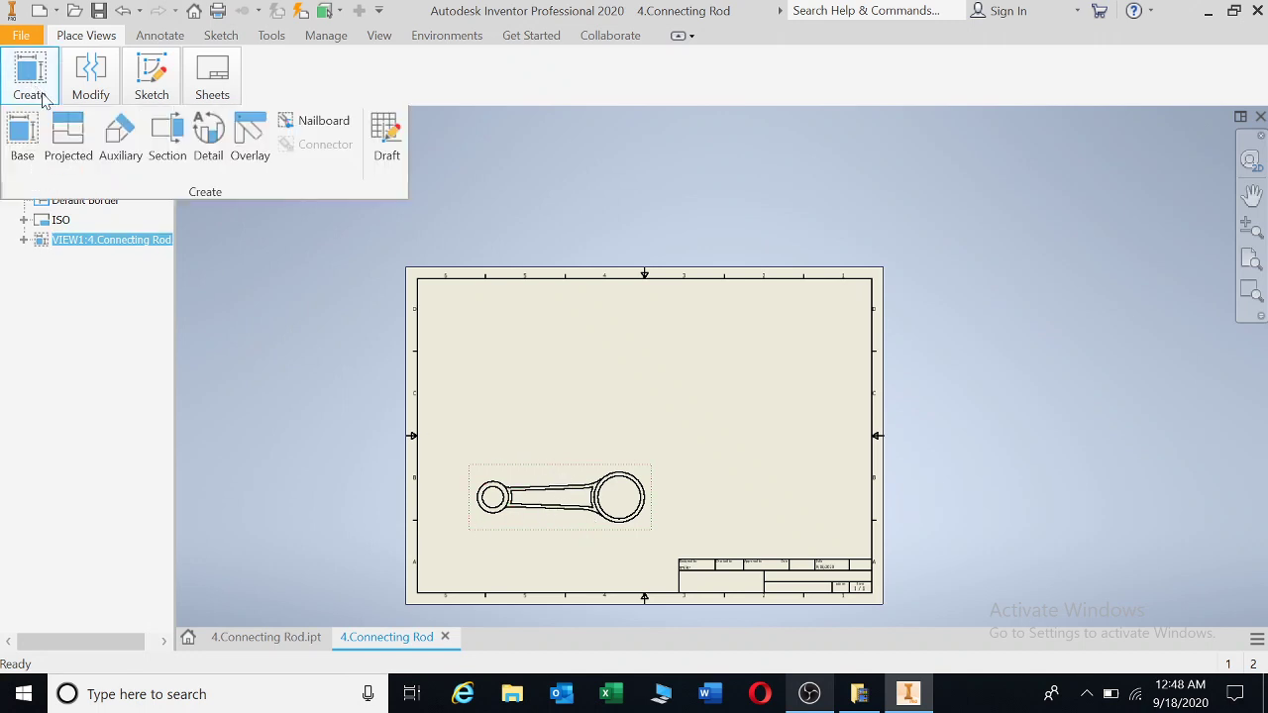
left_click(67, 137)
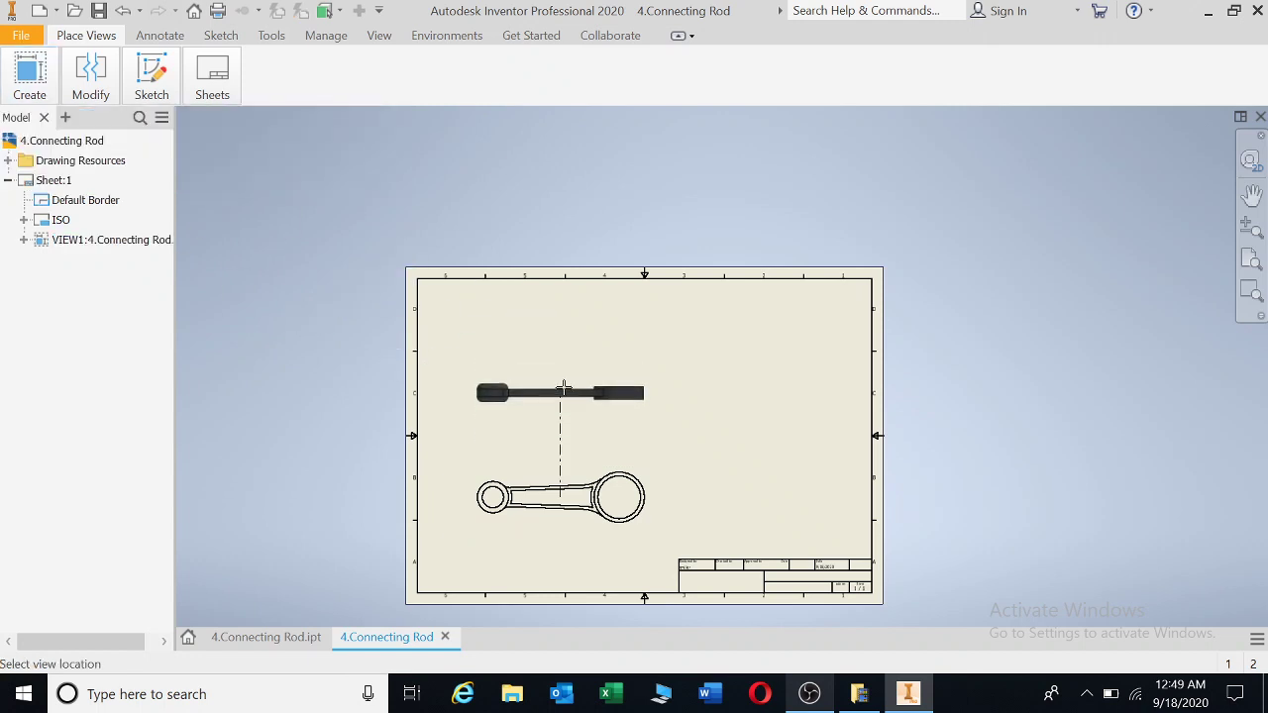
scroll(562, 391, "up", 2)
scroll(562, 390, "up", 4)
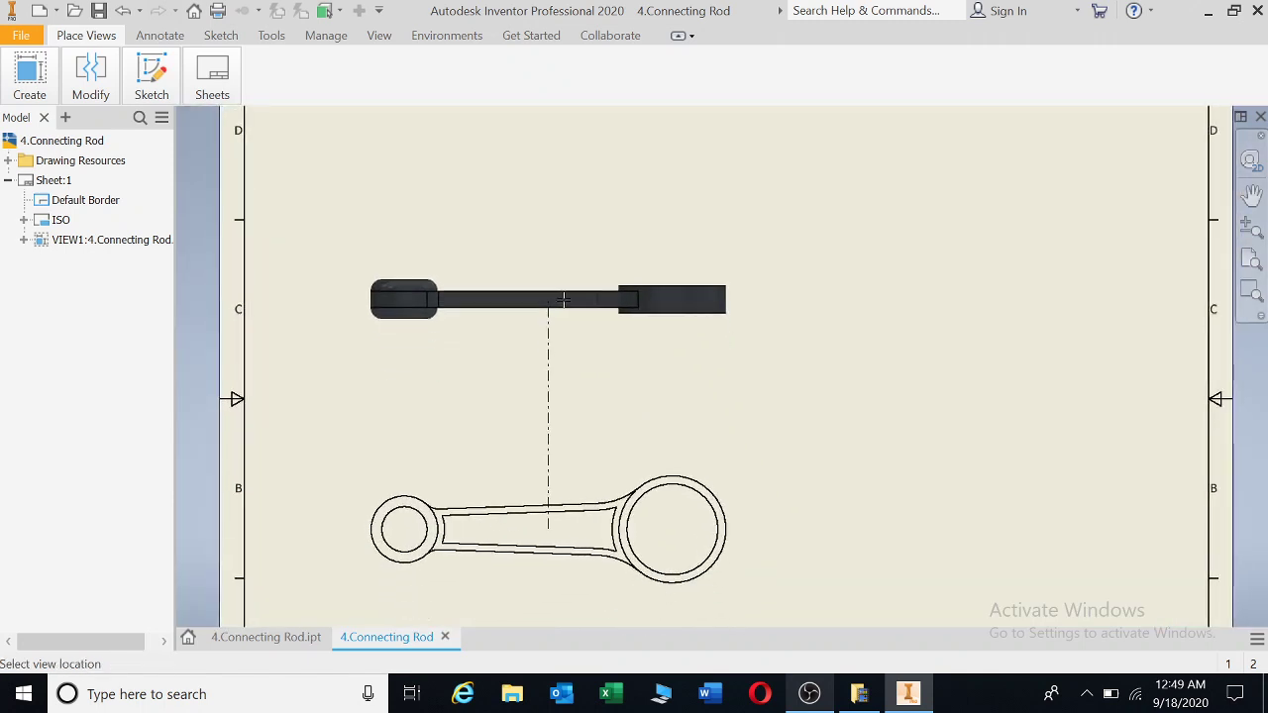
scroll(564, 307, "down", 3)
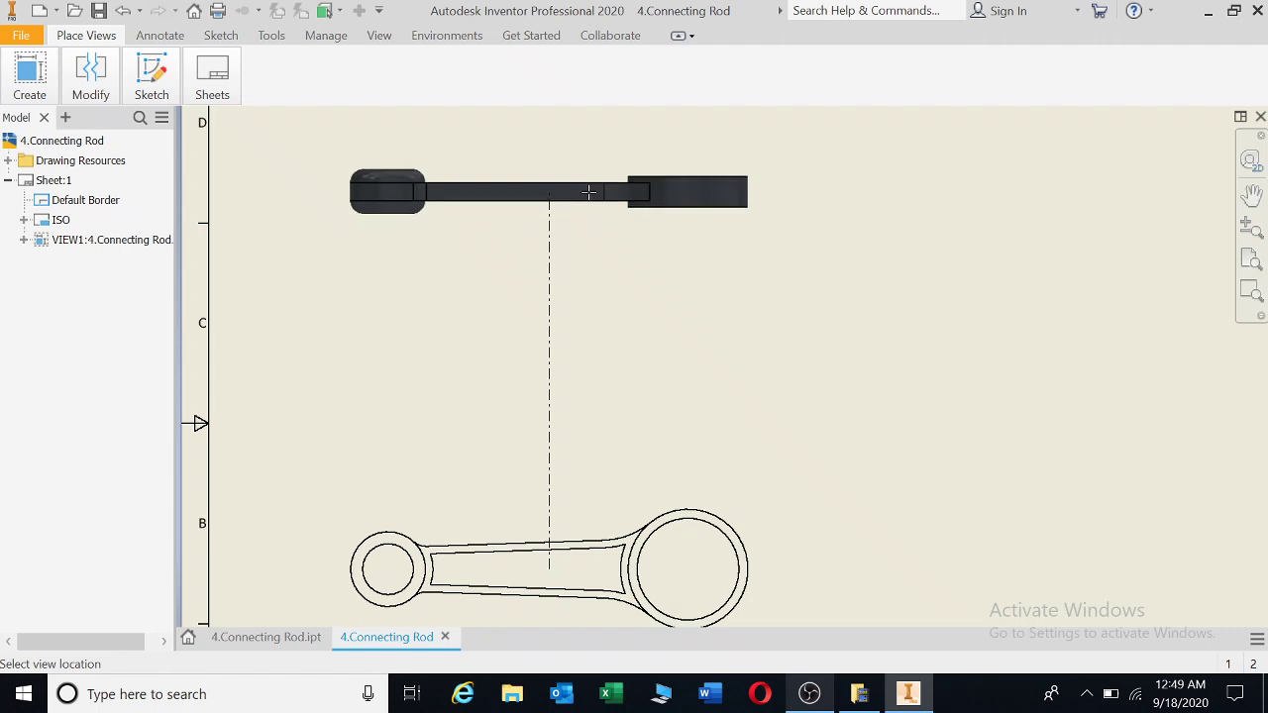
left_click(589, 193)
right_click(589, 199)
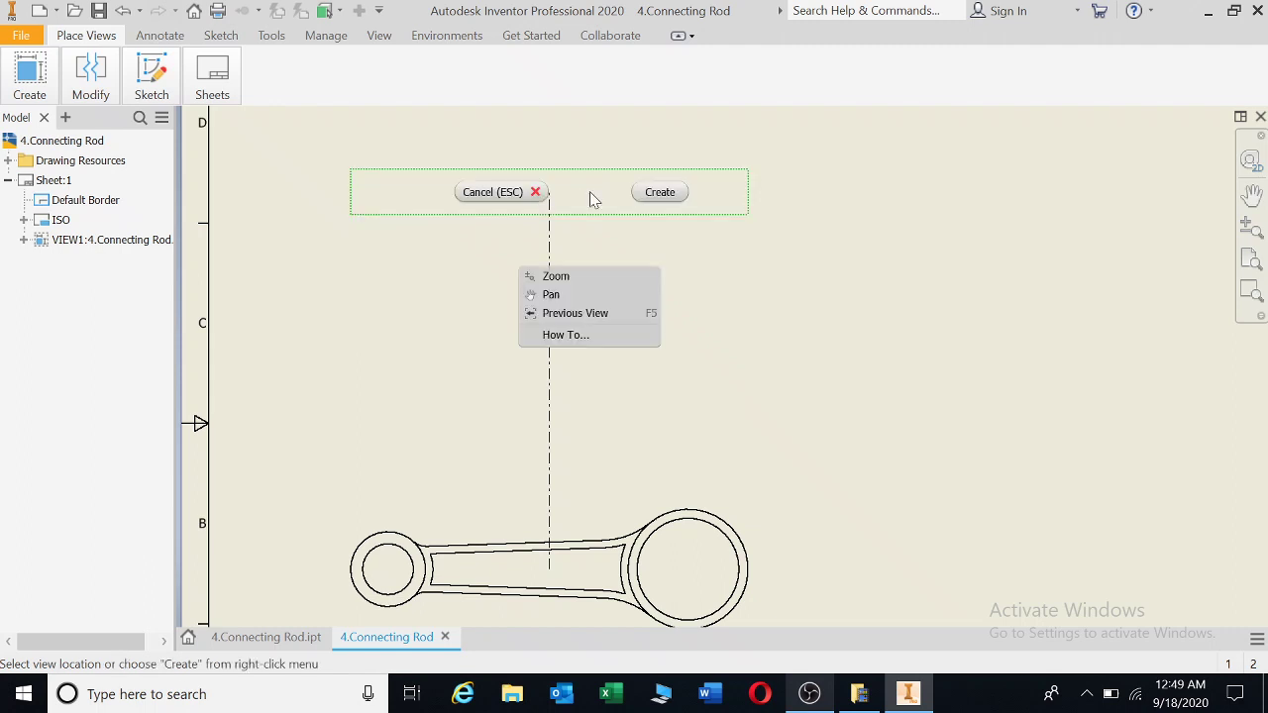
left_click(660, 192)
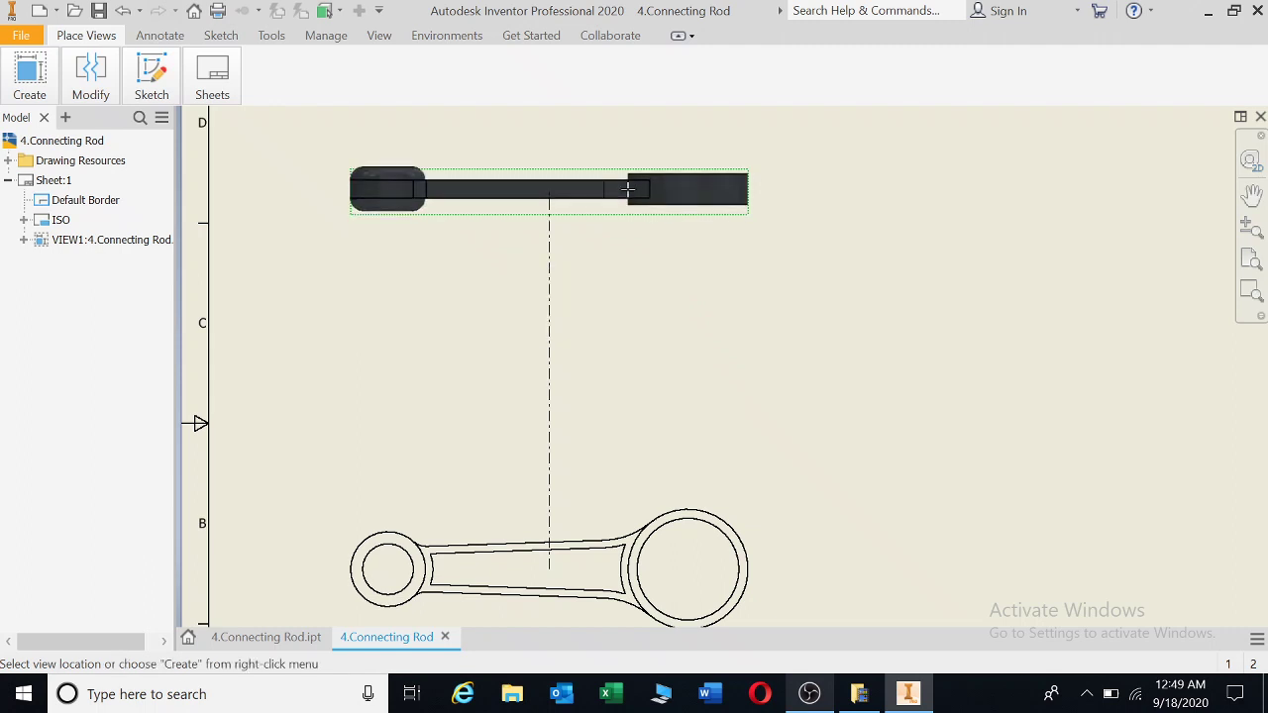
right_click(609, 188)
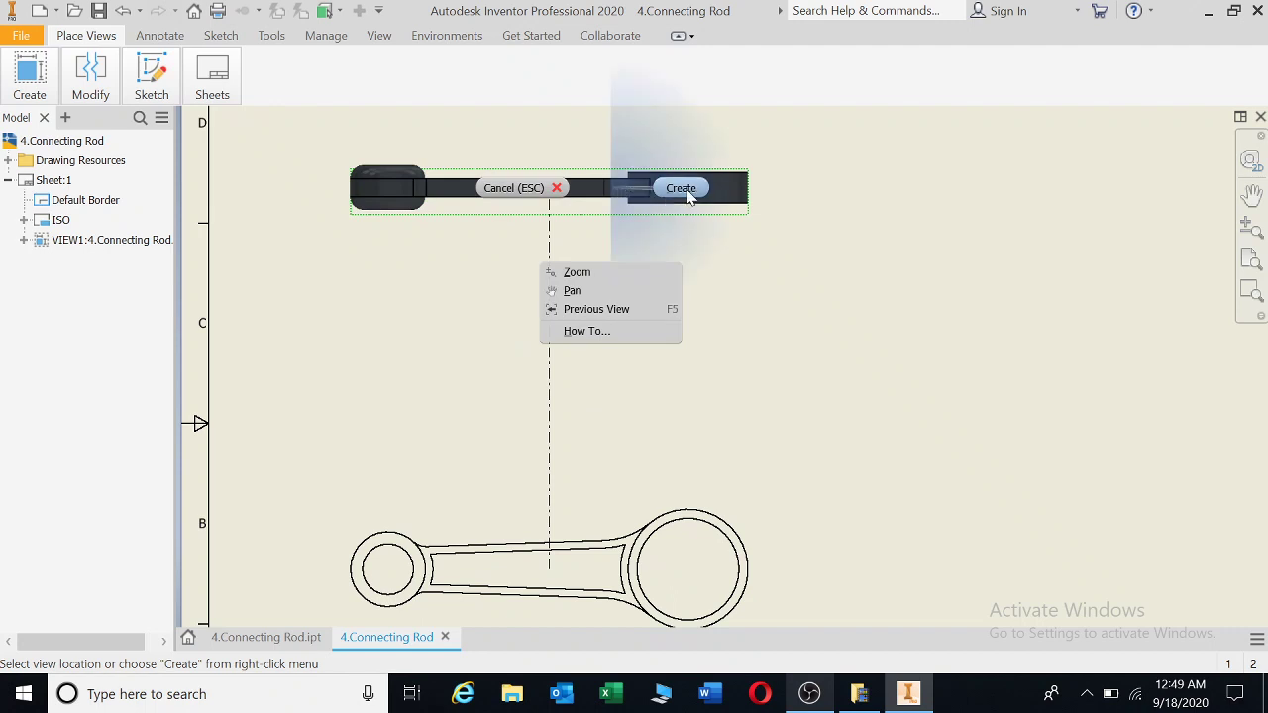
left_click(684, 191)
key("Home")
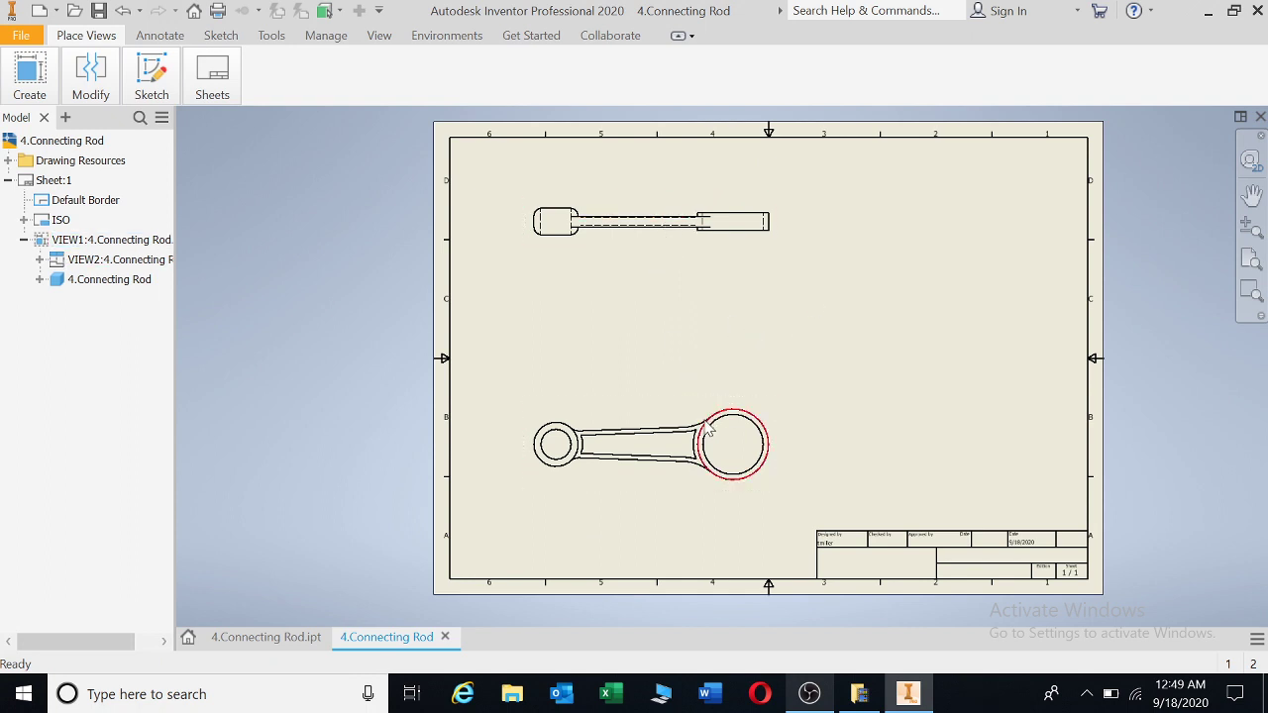
Step: Project an end view, VIEW3, from the top view and place it to the right
left_click(41, 81)
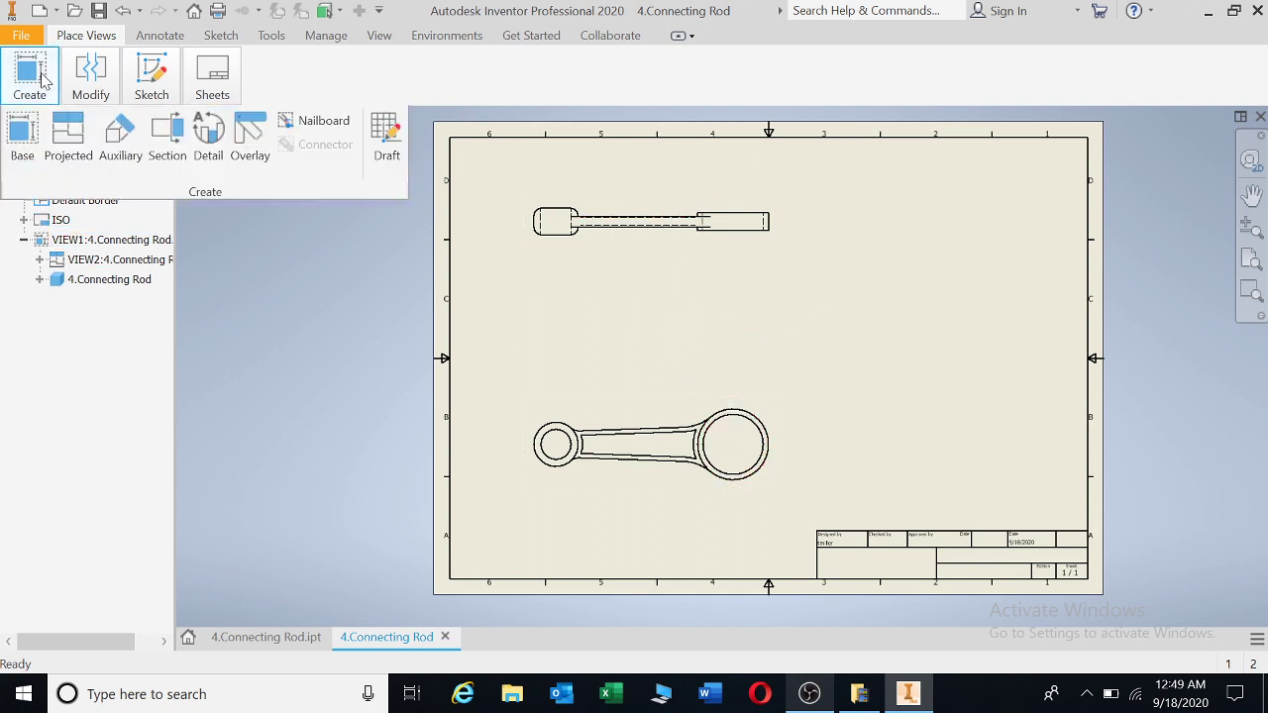
left_click(76, 152)
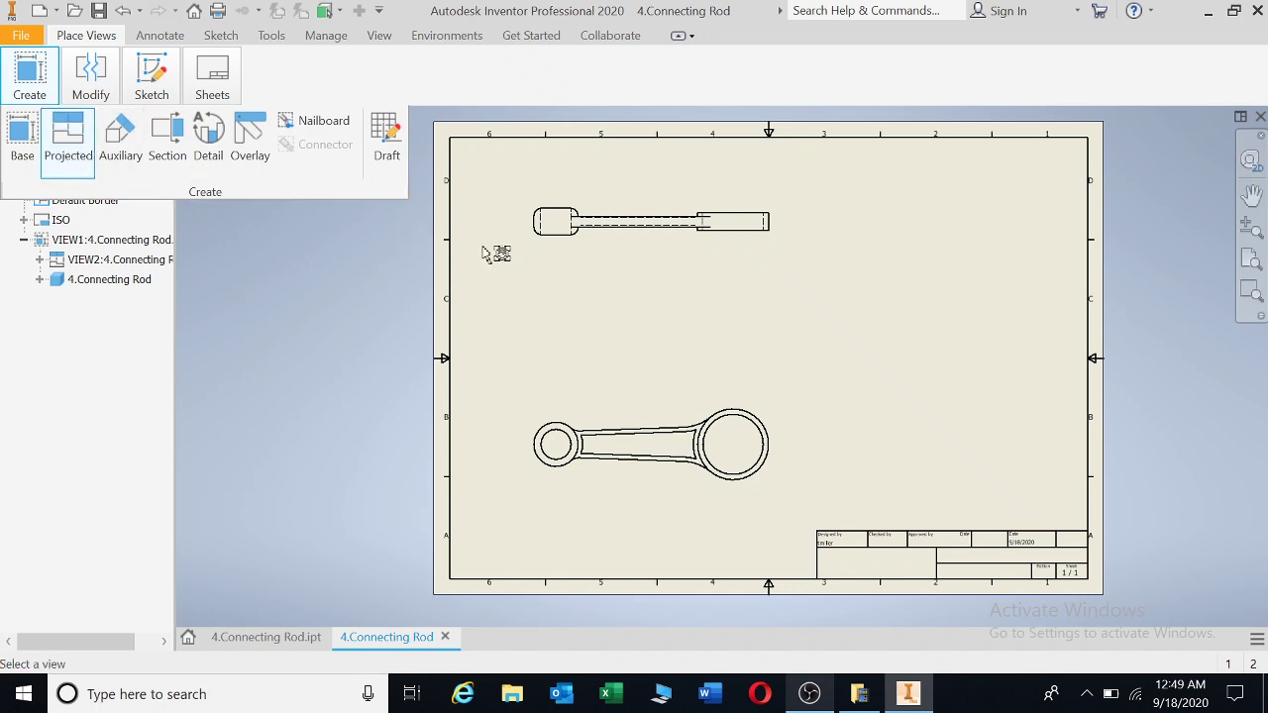
left_click(782, 222)
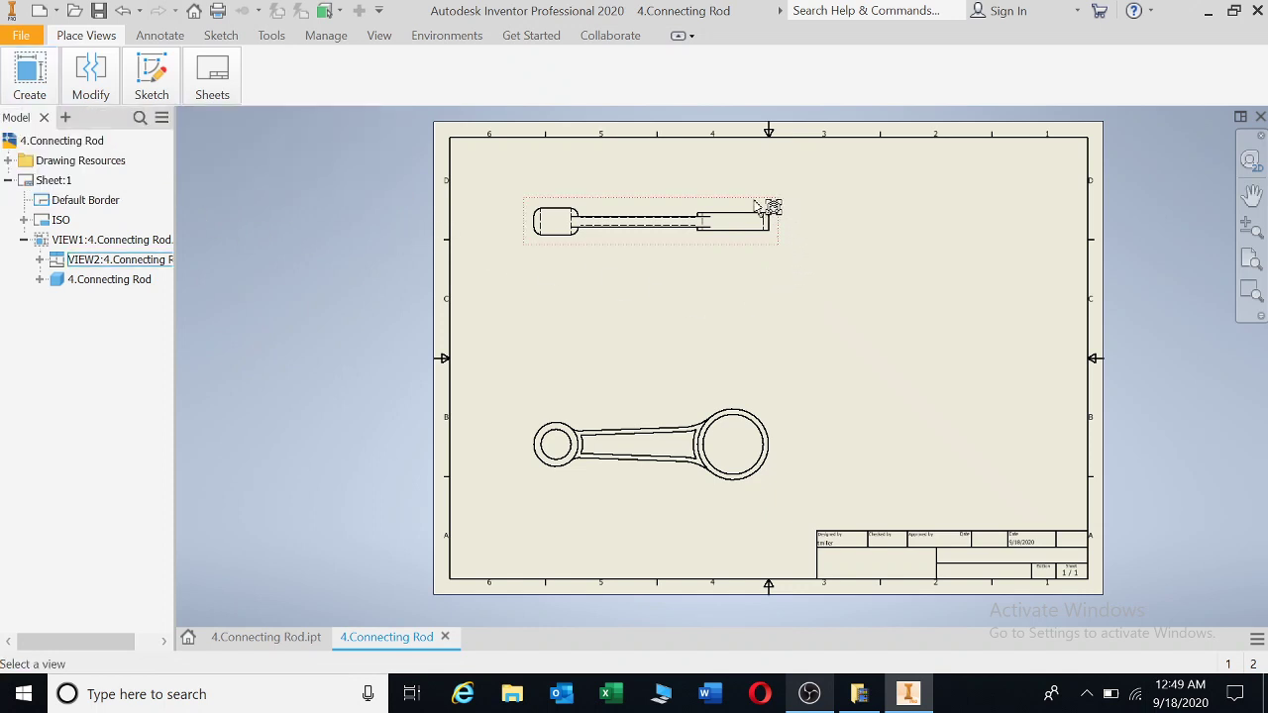
scroll(709, 231, "up", 5)
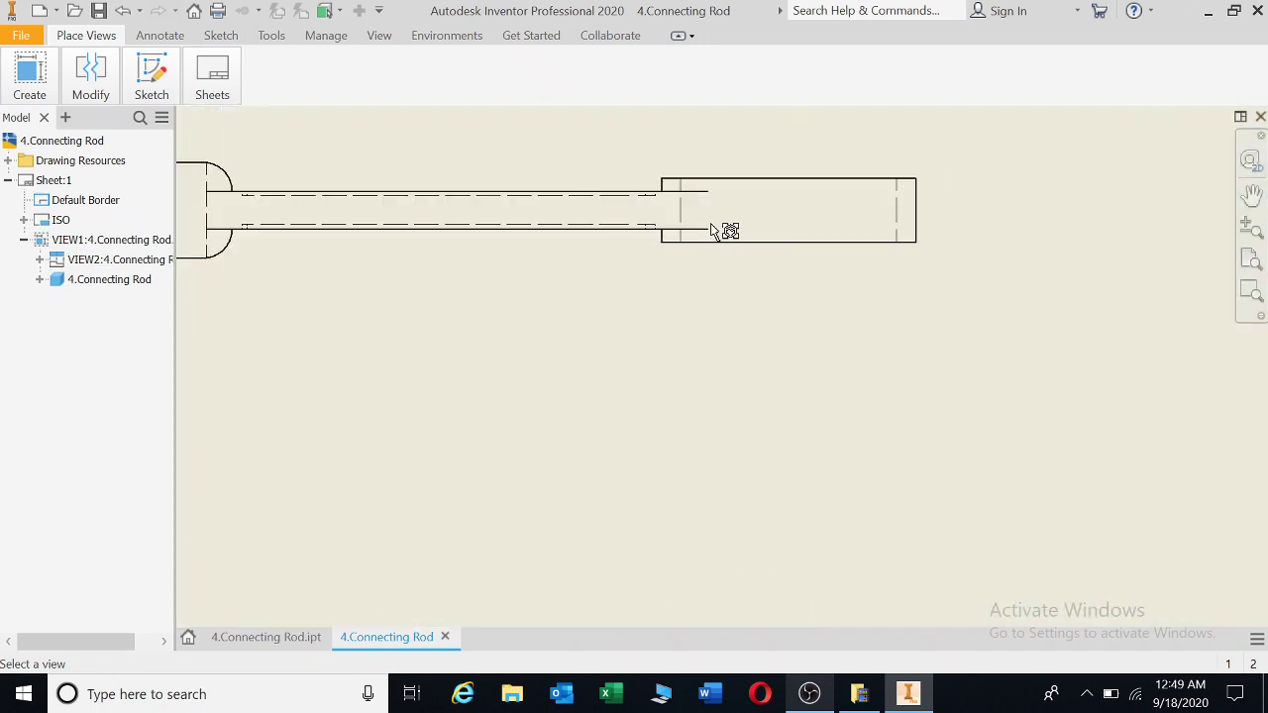
scroll(756, 294, "down", 2)
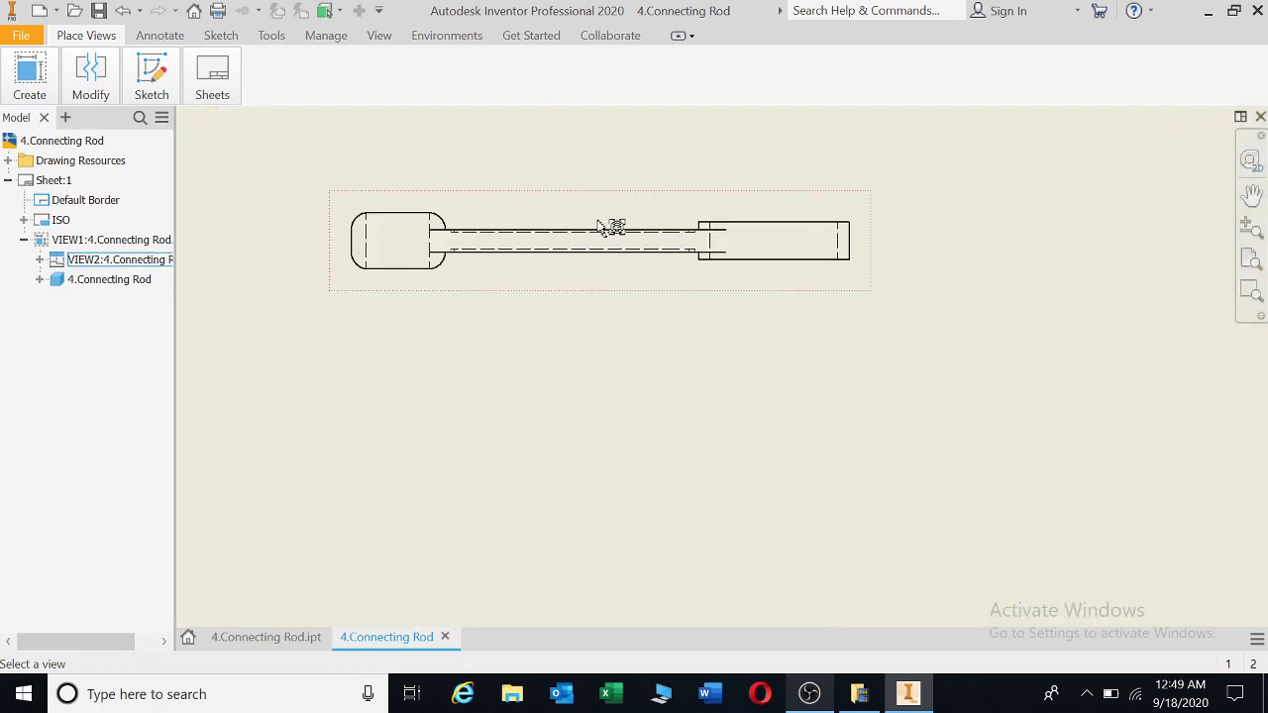
left_click_drag(615, 221, 611, 208)
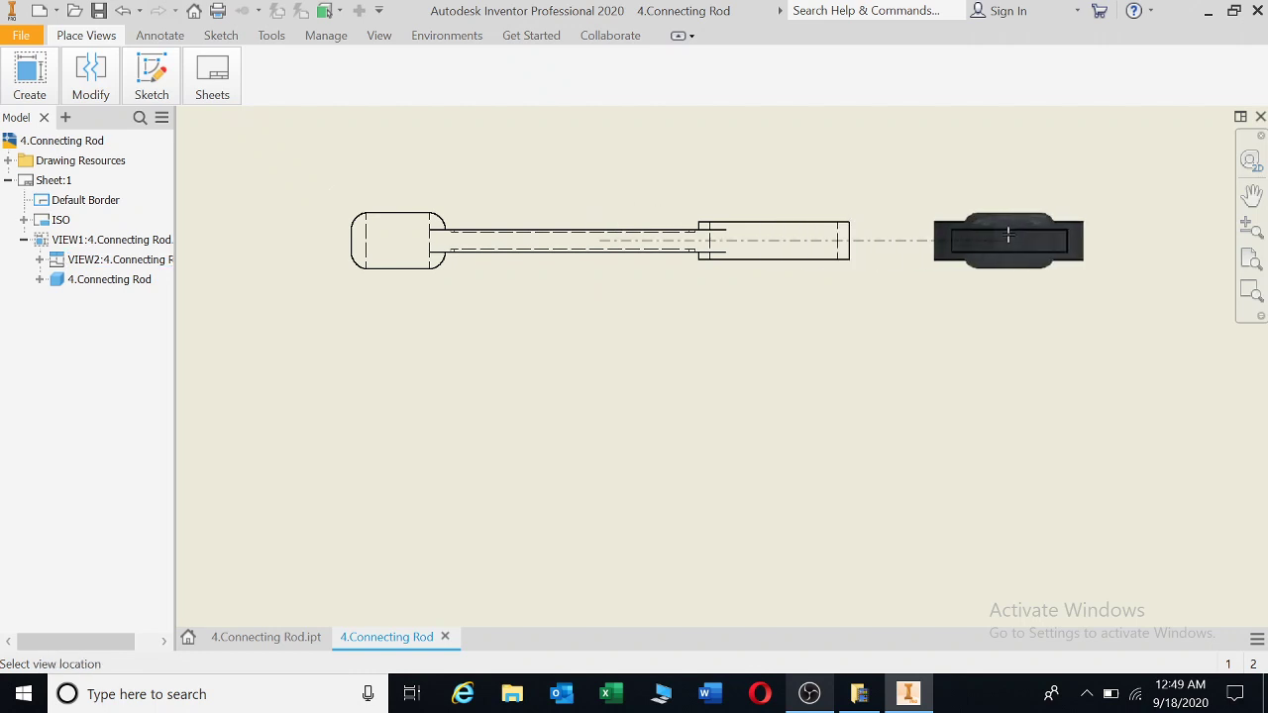
scroll(1010, 235, "down", 3)
mouse_move(1005, 237)
middle_mouse_down()
mouse_move(788, 253)
mouse_move(772, 265)
mouse_move(852, 282)
mouse_move(736, 254)
mouse_move(745, 283)
middle_mouse_up()
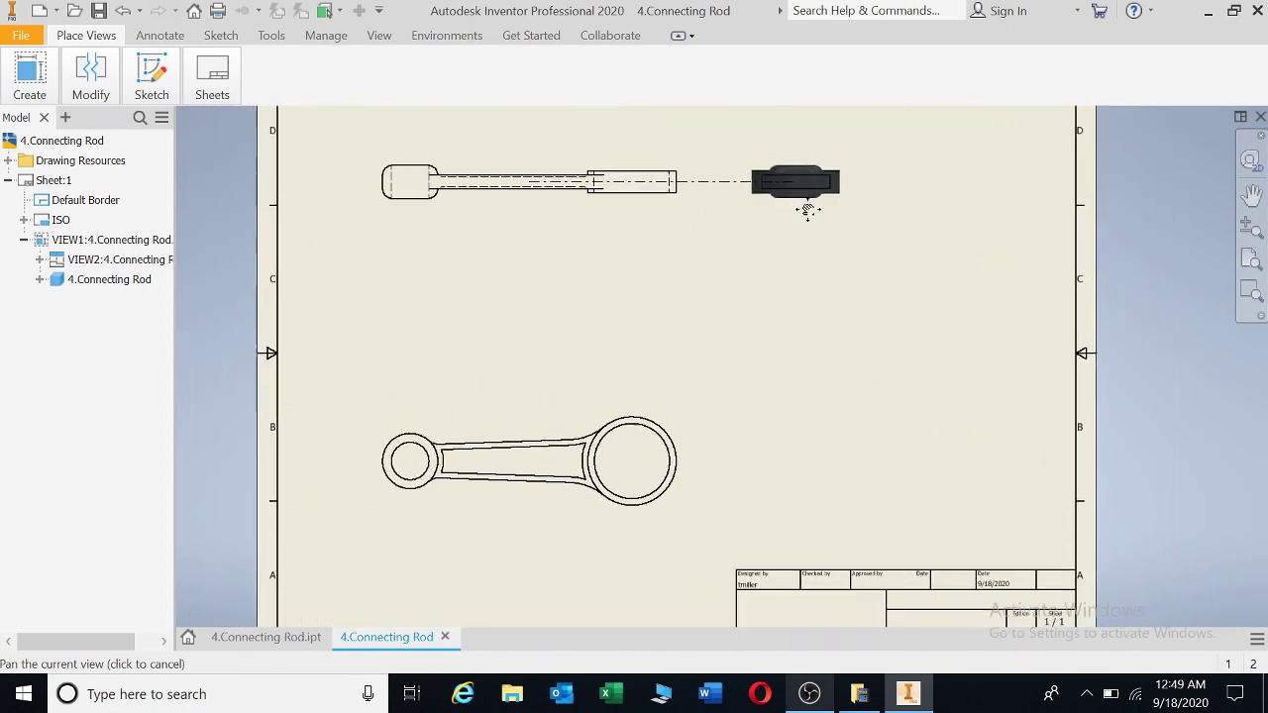
mouse_move(816, 218)
left_mouse_down()
mouse_move(781, 215)
mouse_move(850, 238)
mouse_move(764, 215)
left_mouse_up()
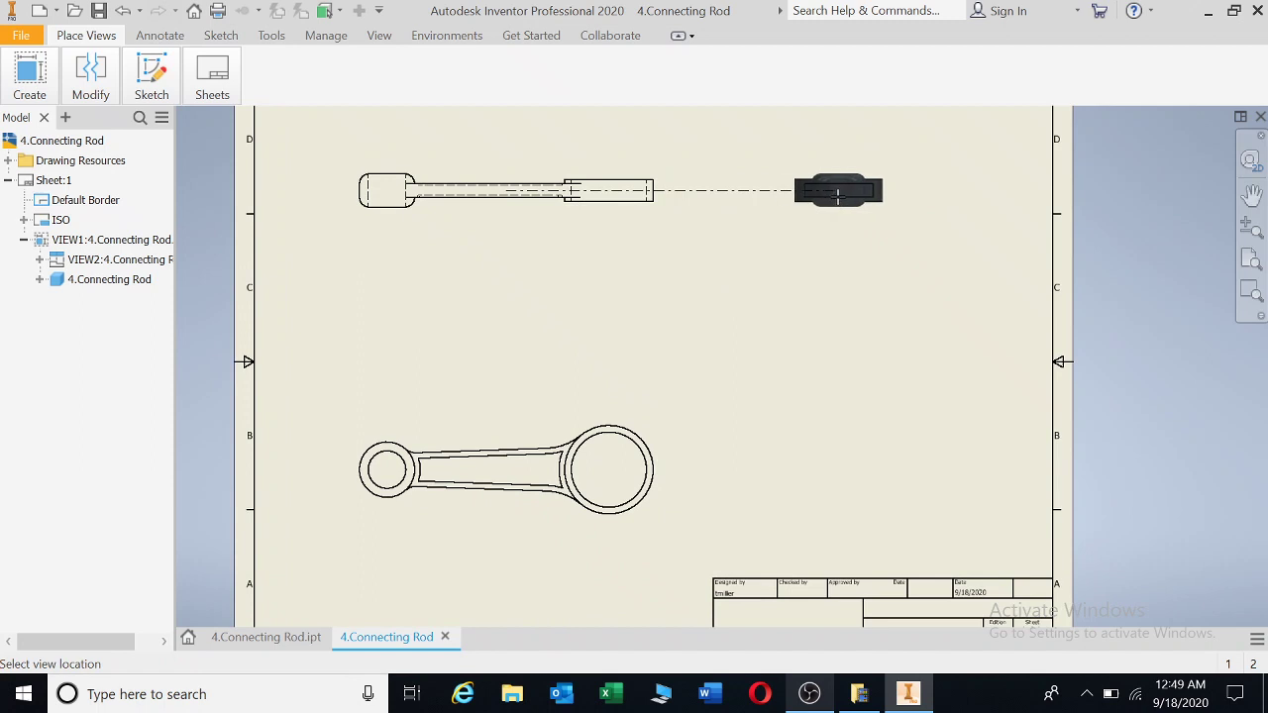
left_click(839, 195)
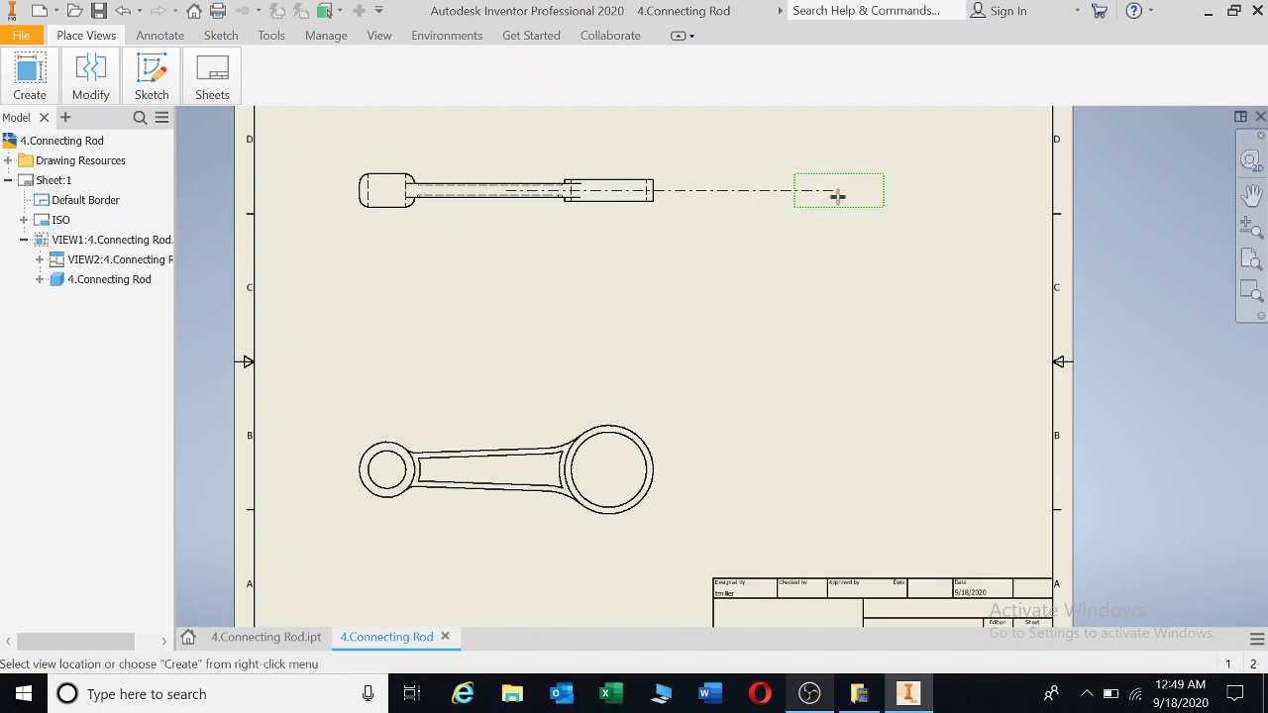
right_click(838, 195)
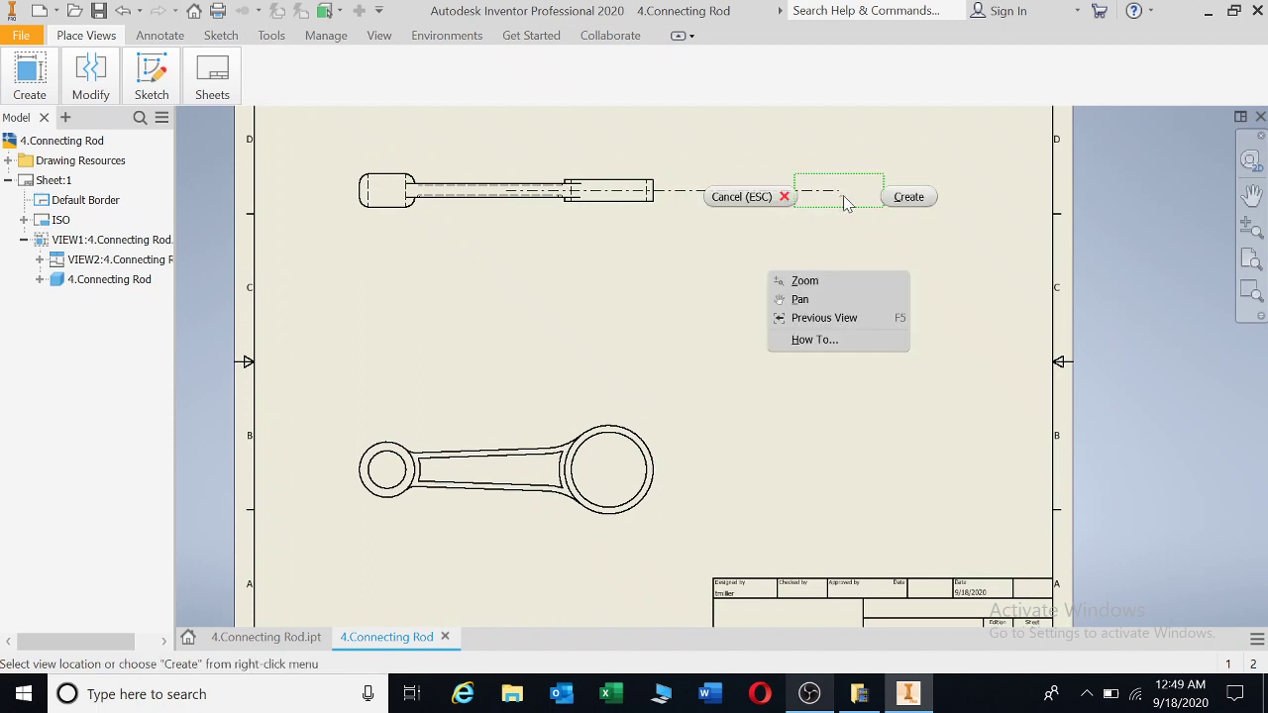
left_click(909, 197)
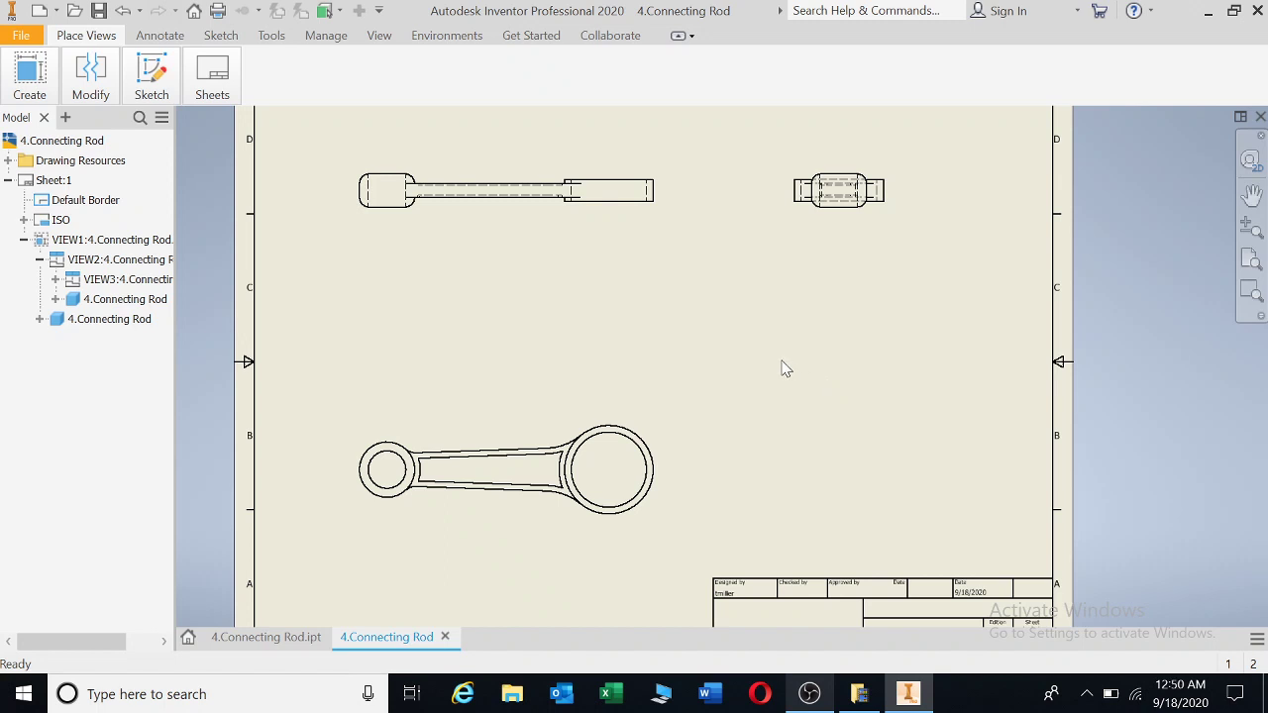
Step: Project isometric view VIEW4 from the top view at the sheet's lower right
left_click(30, 94)
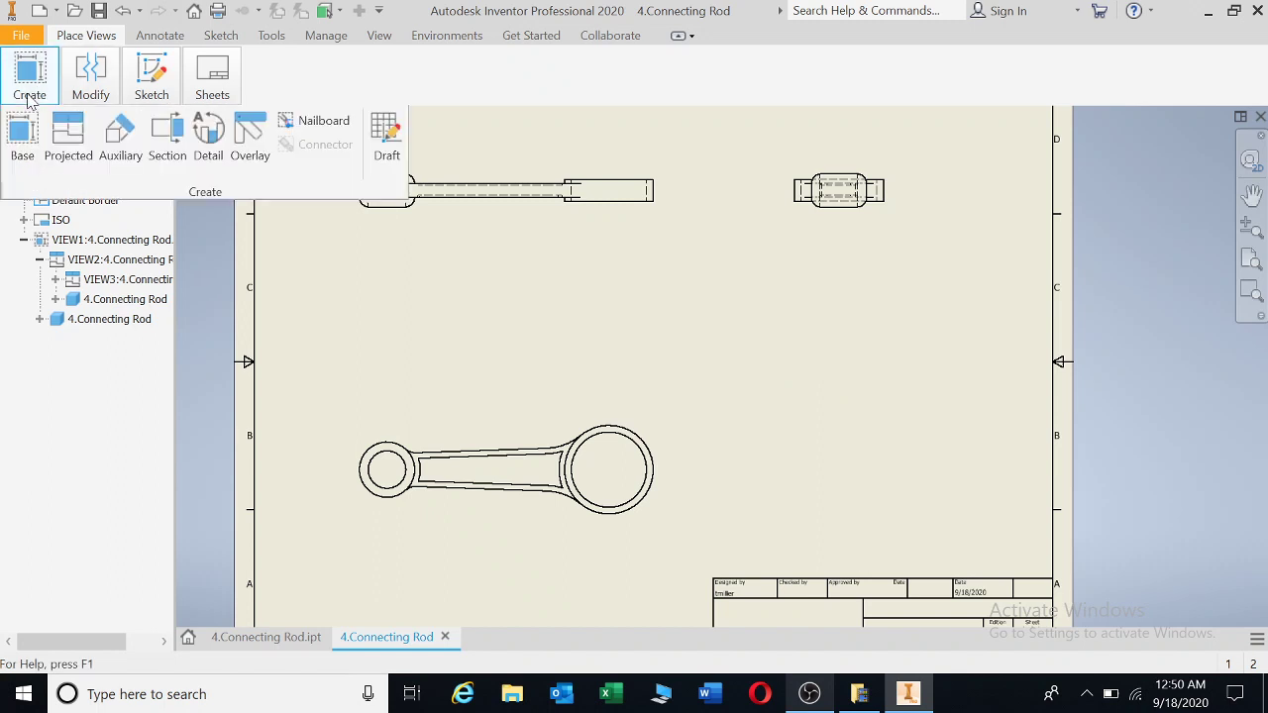
left_click(65, 149)
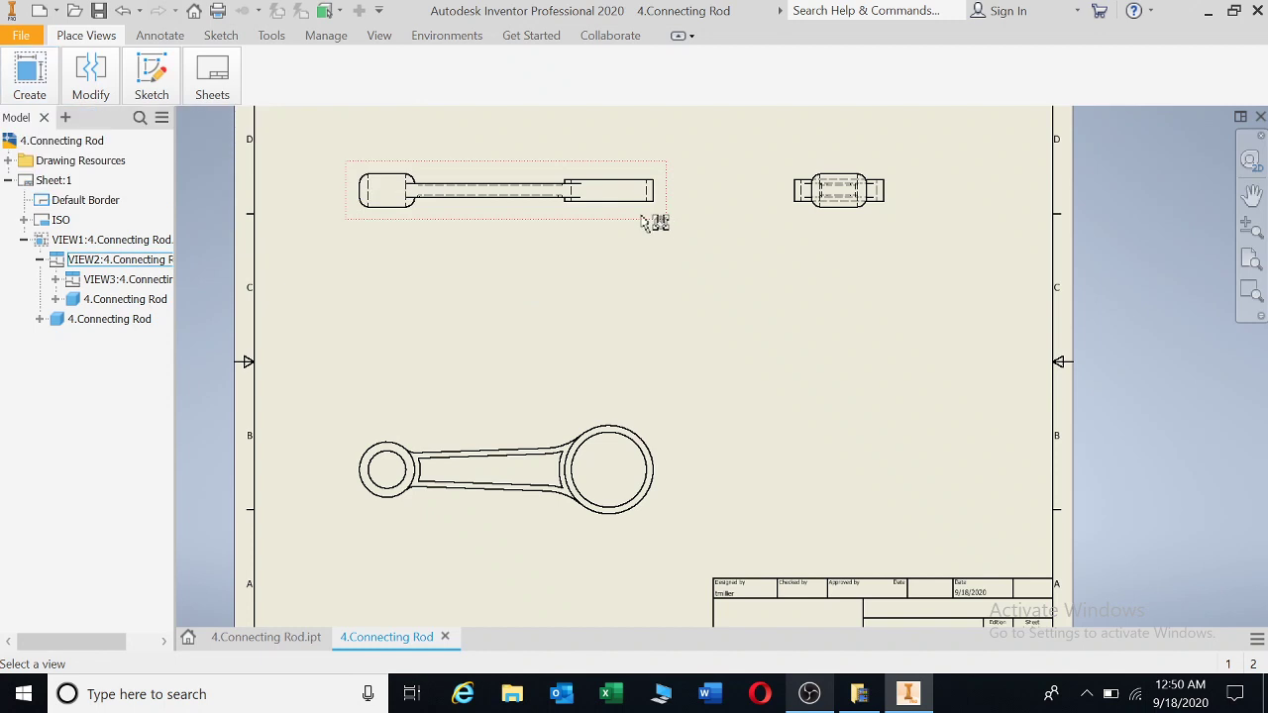
left_click(644, 223)
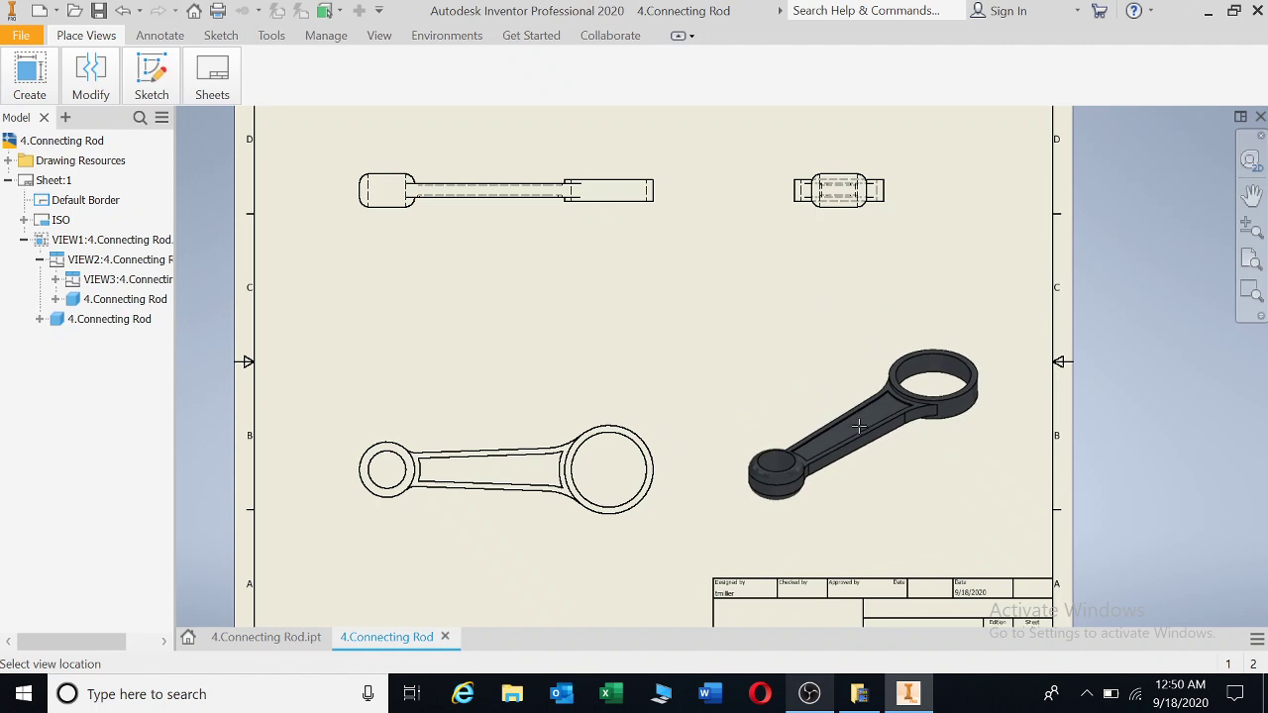
left_click(857, 423)
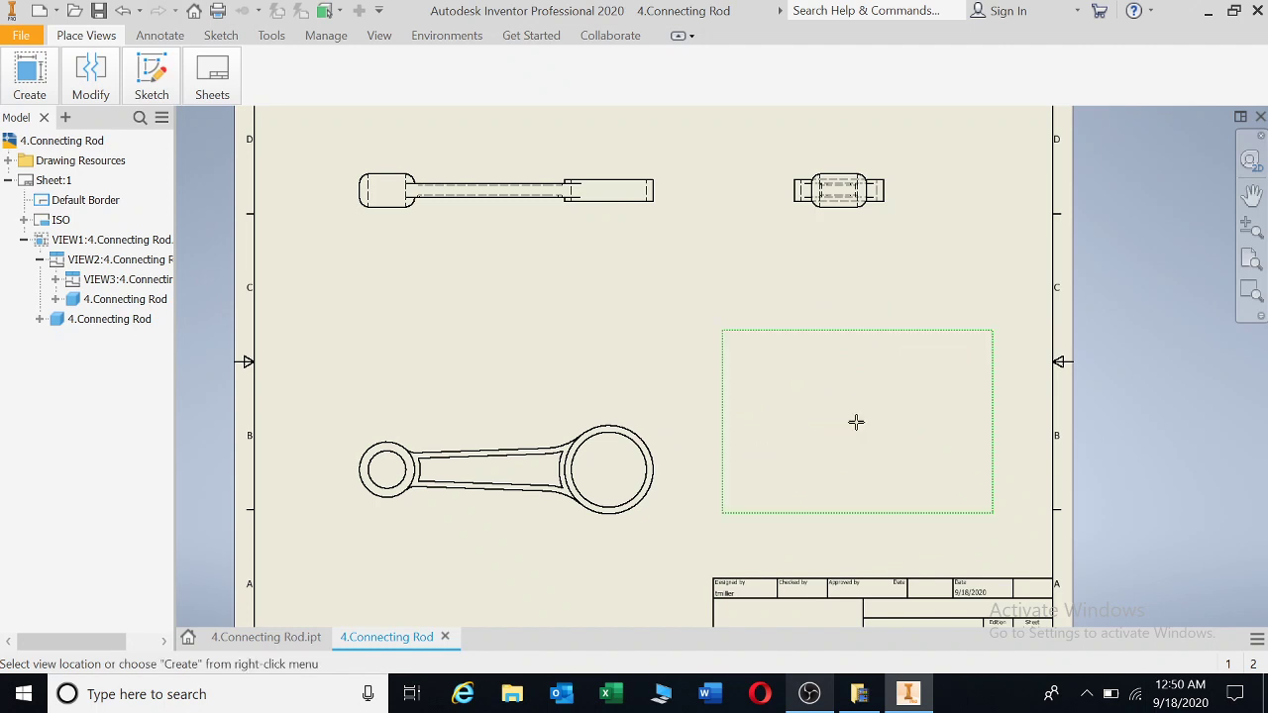
right_click(856, 422)
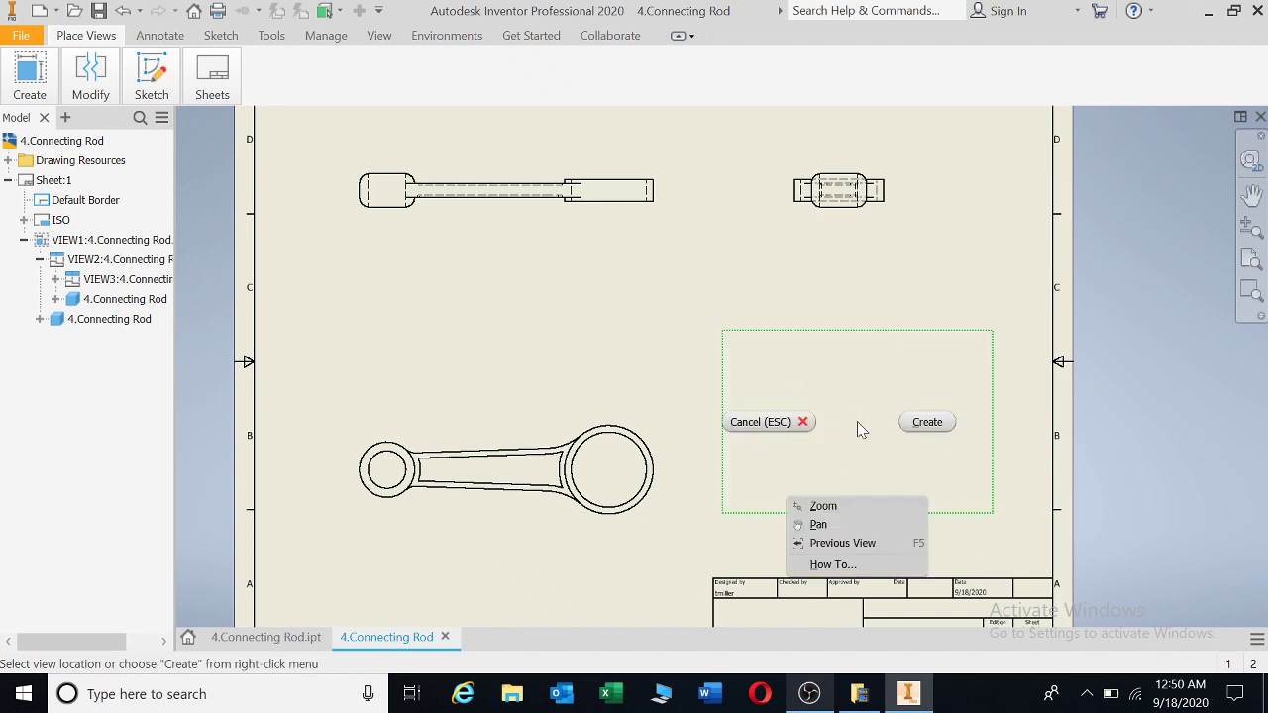
left_click(928, 423)
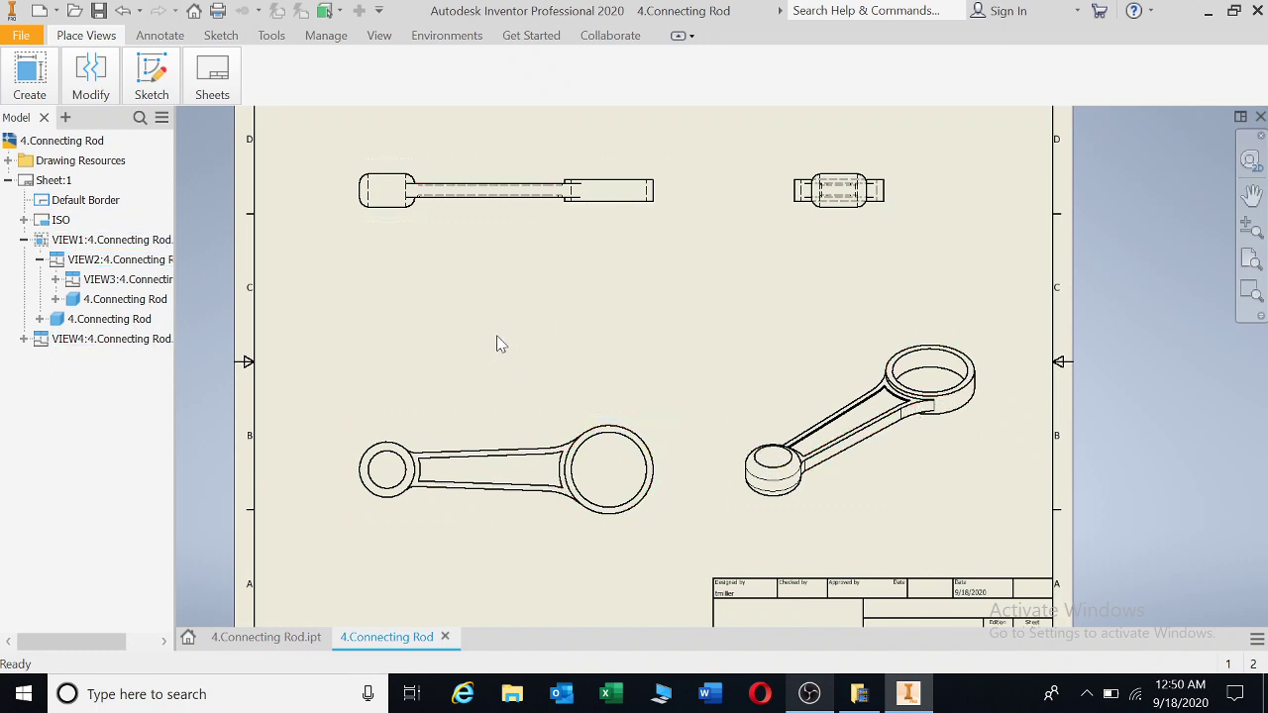
Step: Dimension the big end's outer diameter as Ø80 with zero decimal places
left_click(194, 79)
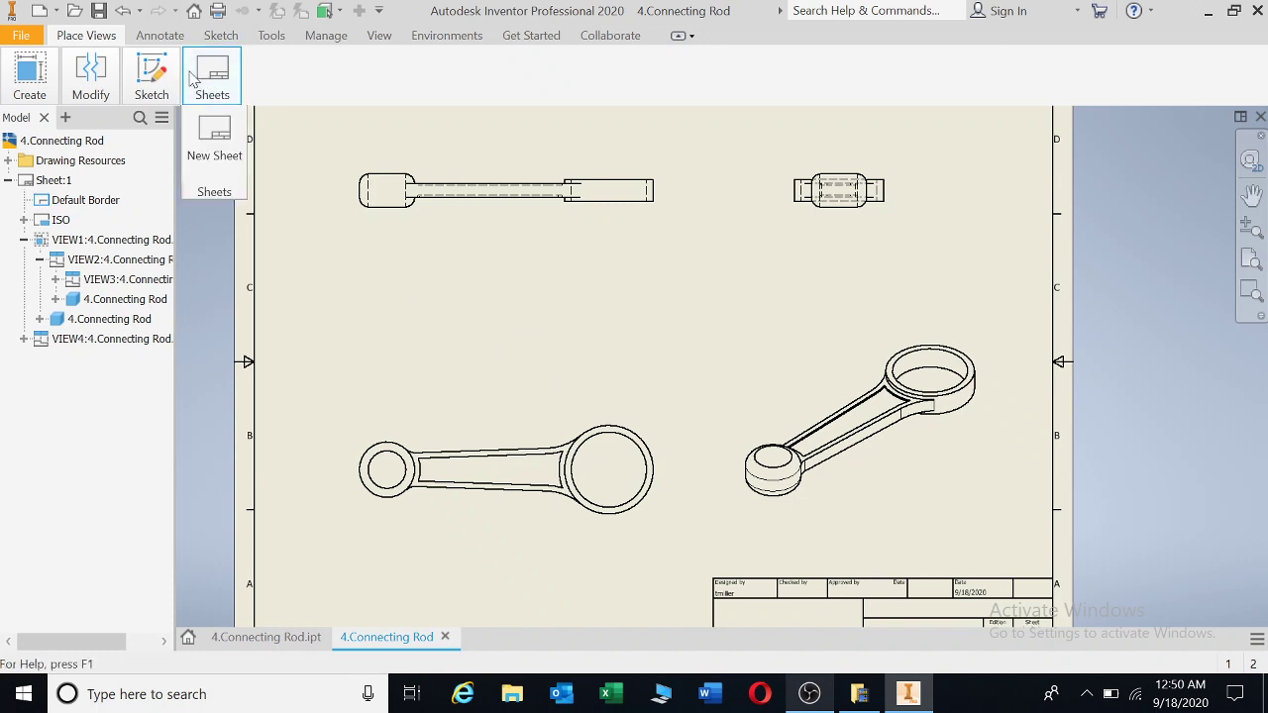
left_click(156, 38)
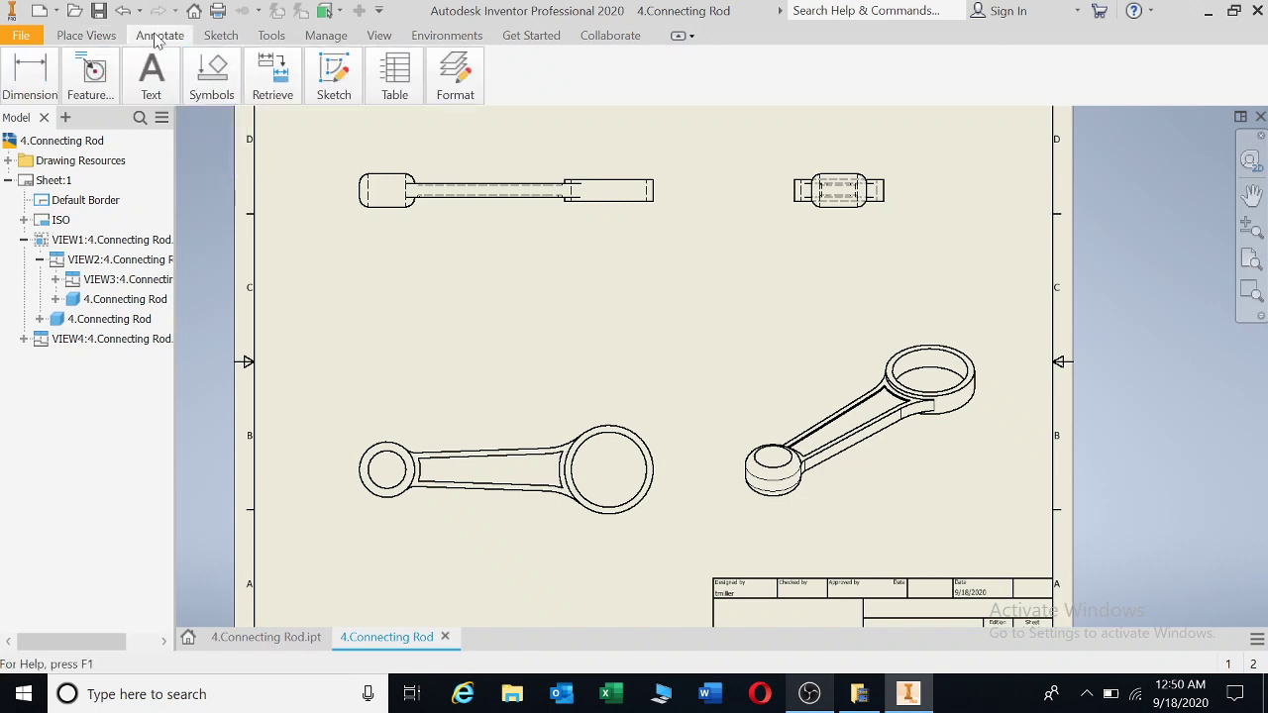
left_click(27, 80)
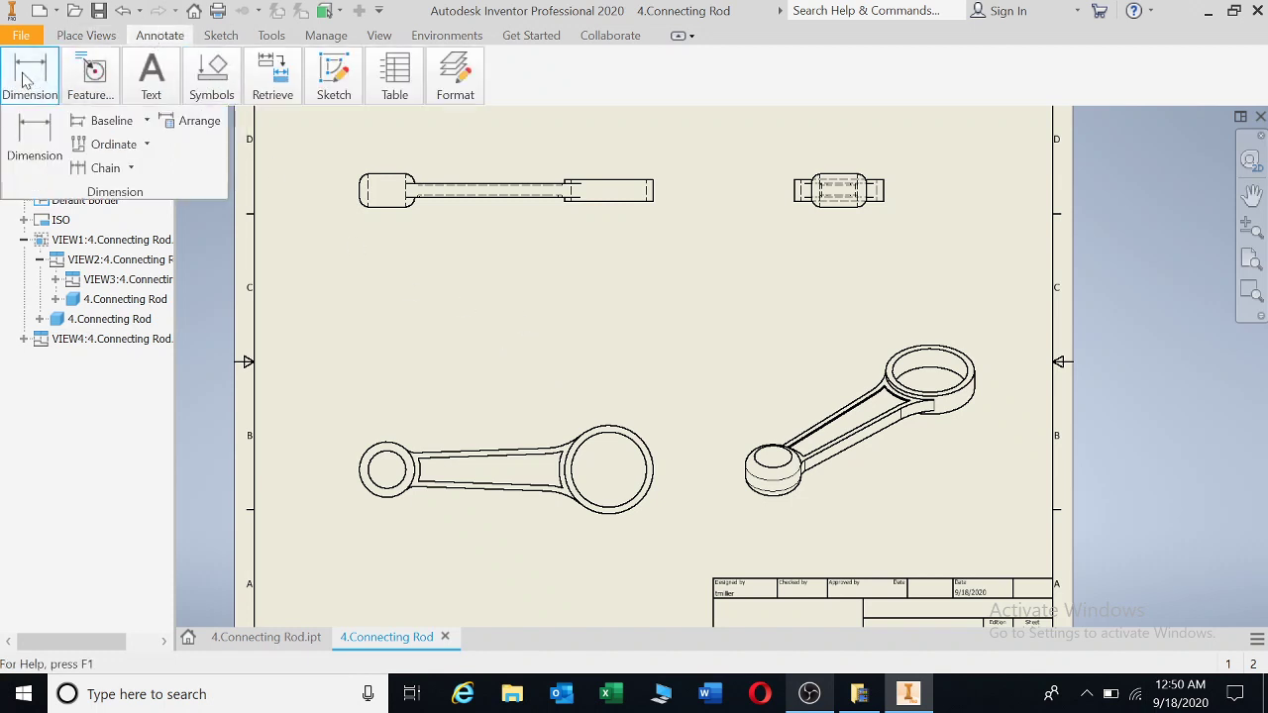
left_click(38, 129)
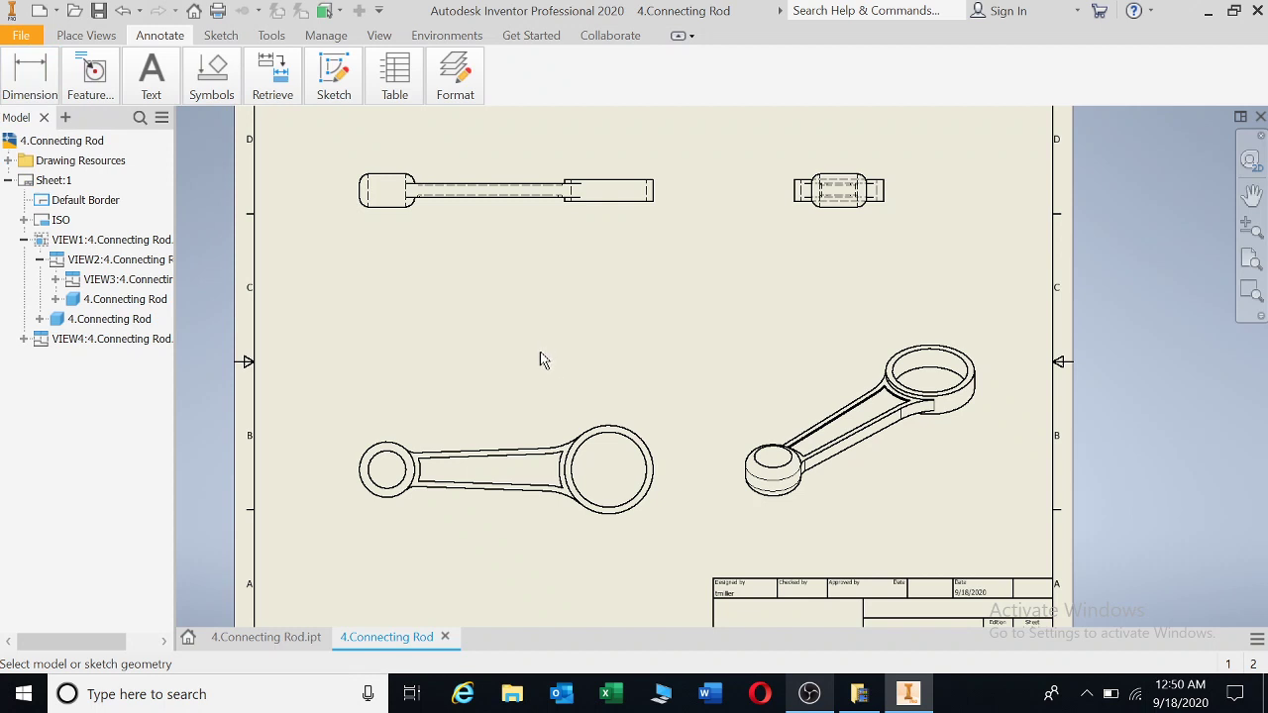
left_click(627, 430)
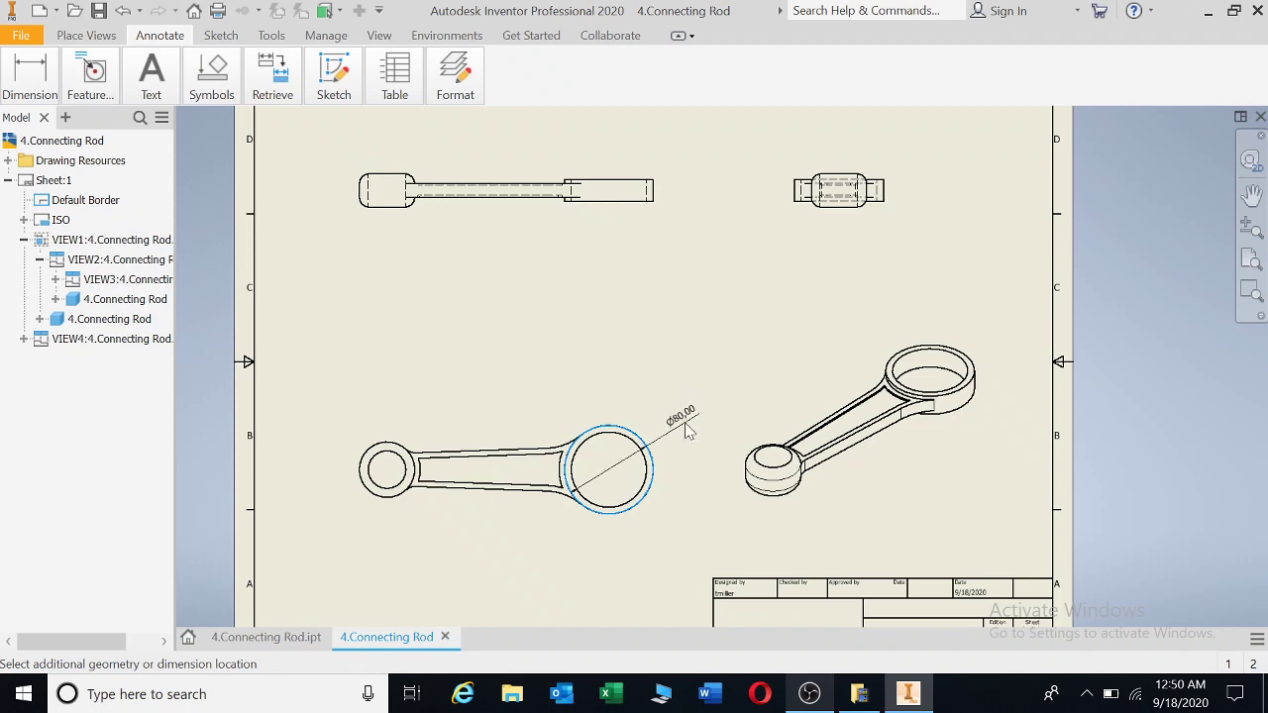
left_click(691, 428)
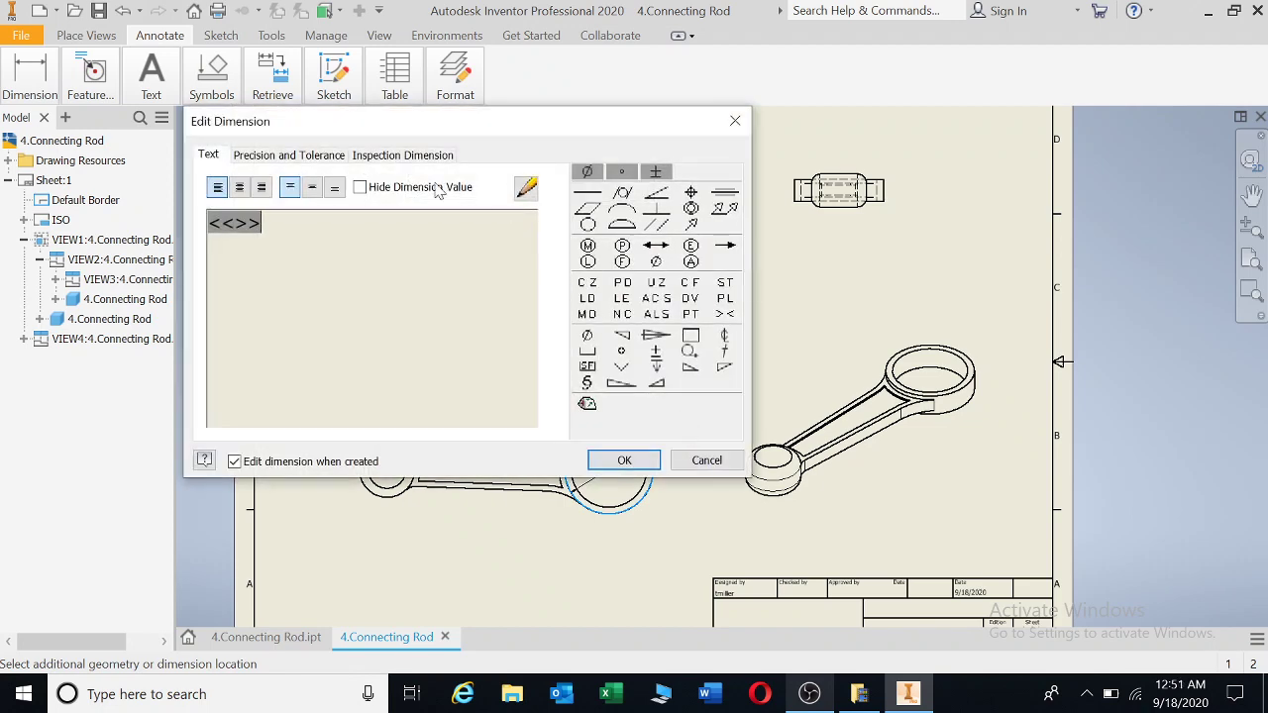
left_click(302, 156)
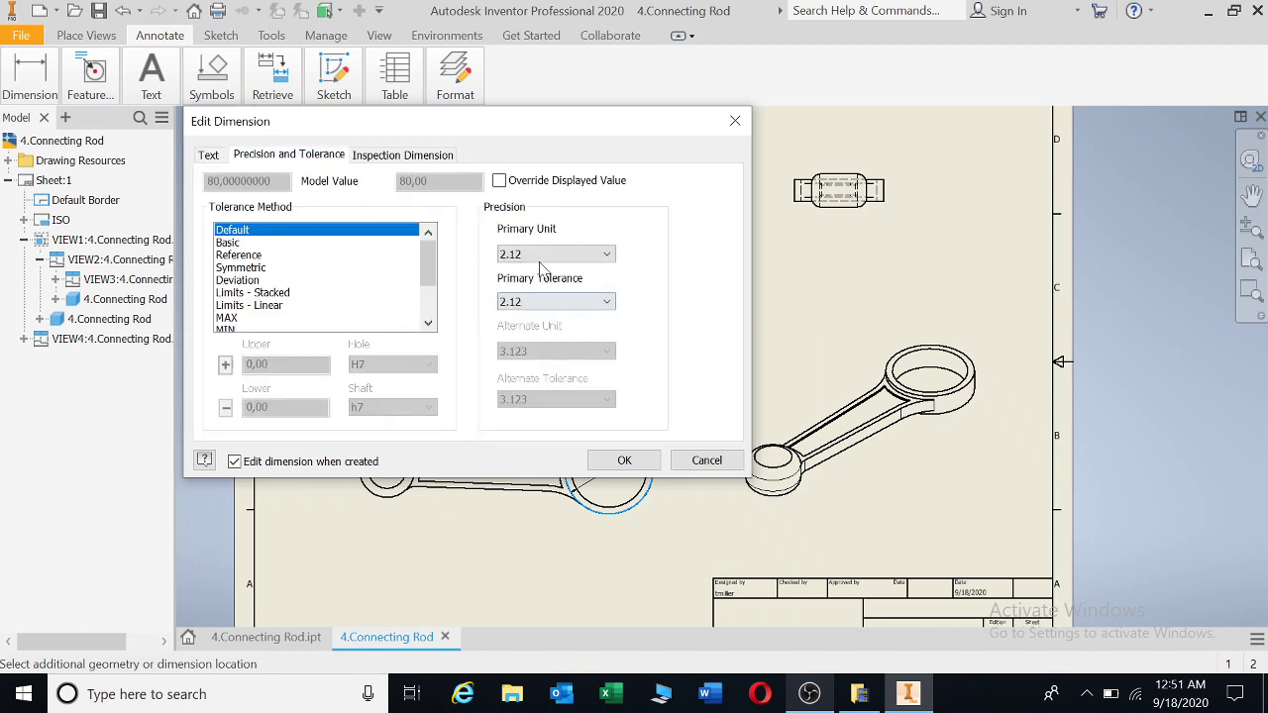
left_click(607, 254)
left_click(524, 274)
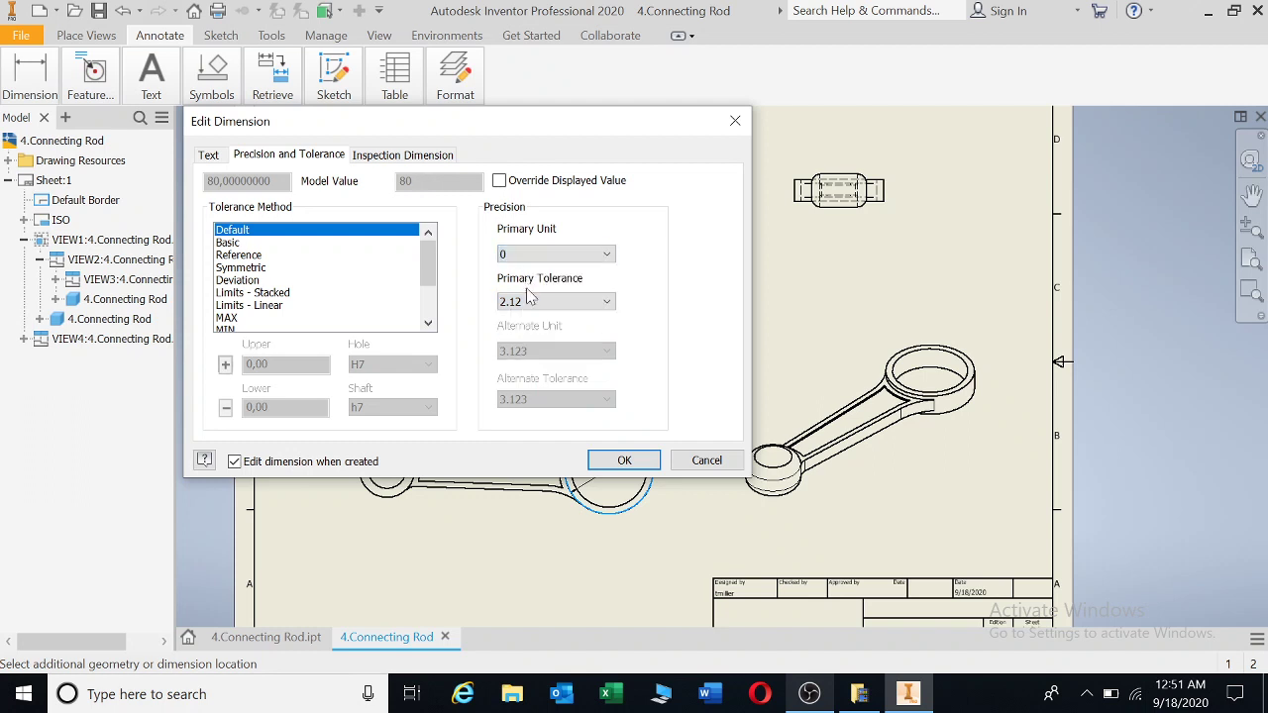
left_click_drag(591, 122, 453, 119)
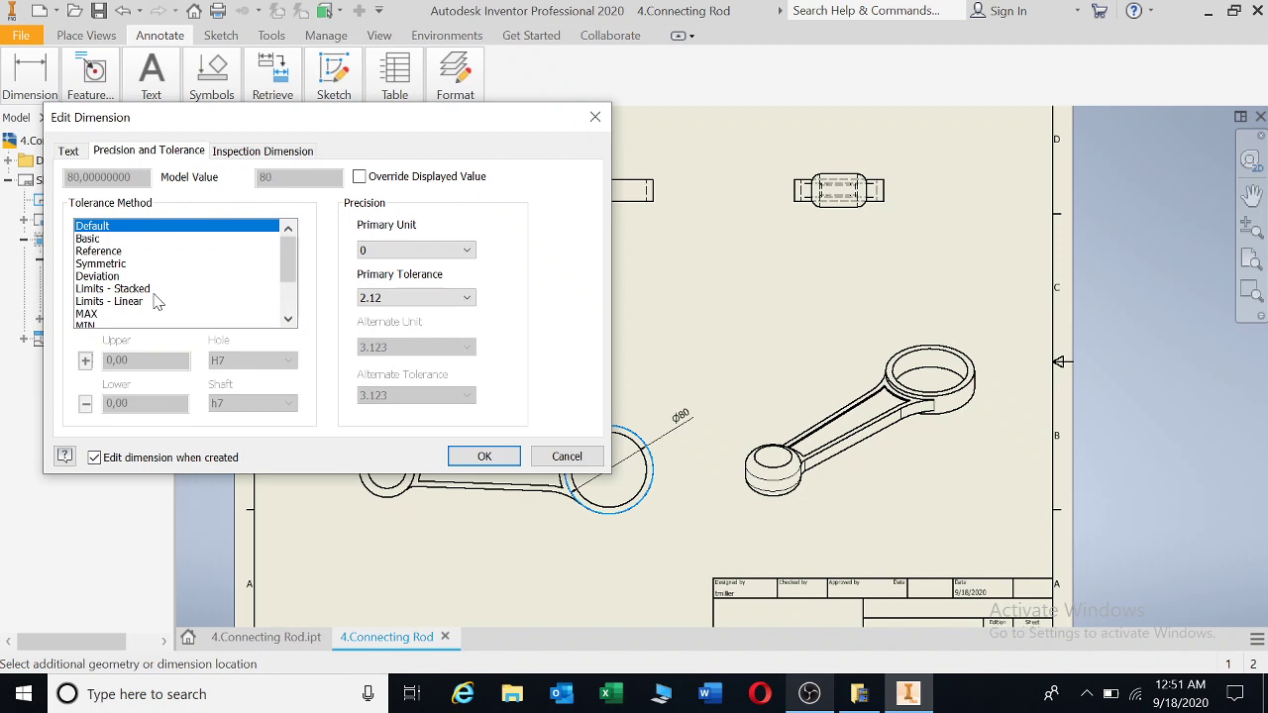
left_click(485, 456)
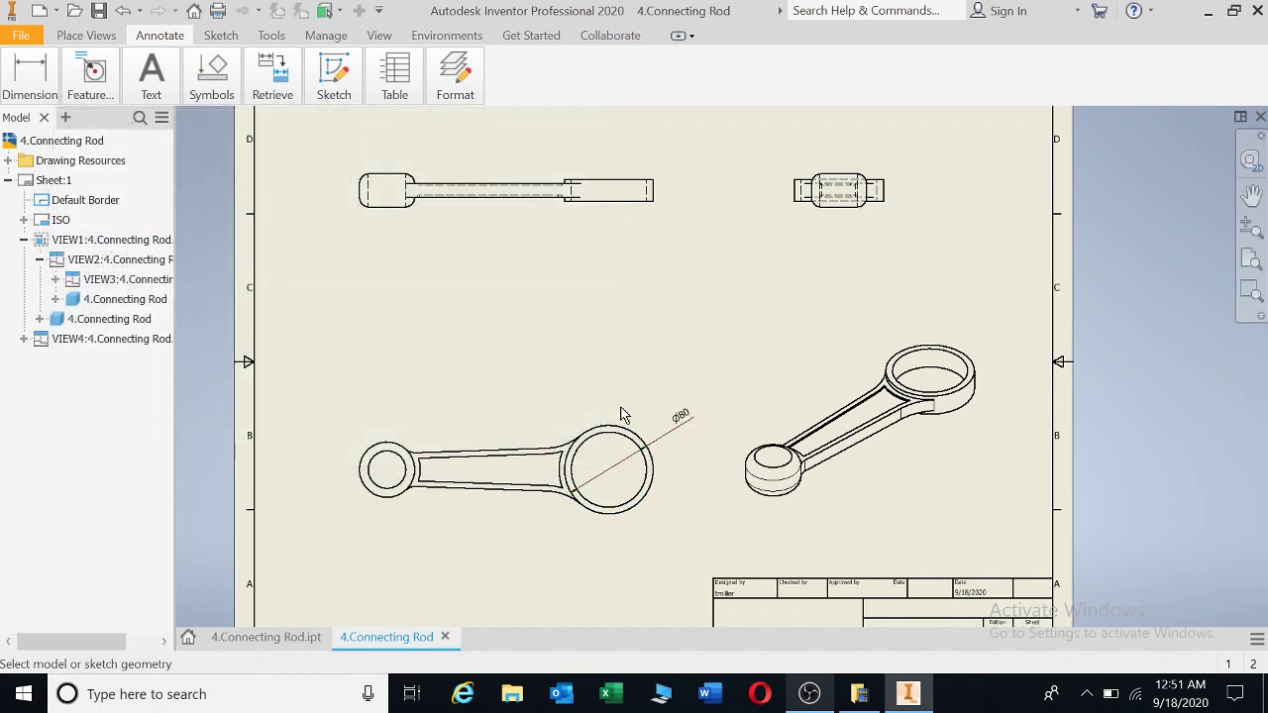
Step: Dimension the big end's inner diameter as Ø68, also without decimals
left_click(598, 447)
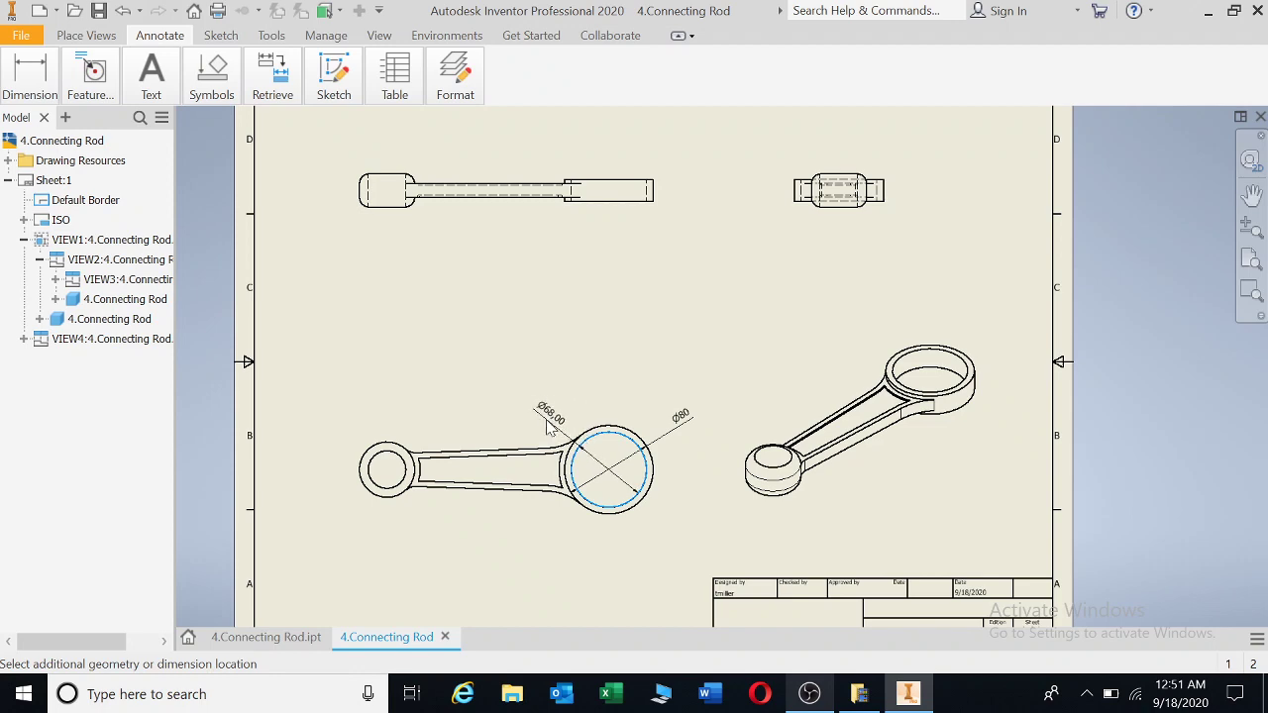
left_click(548, 426)
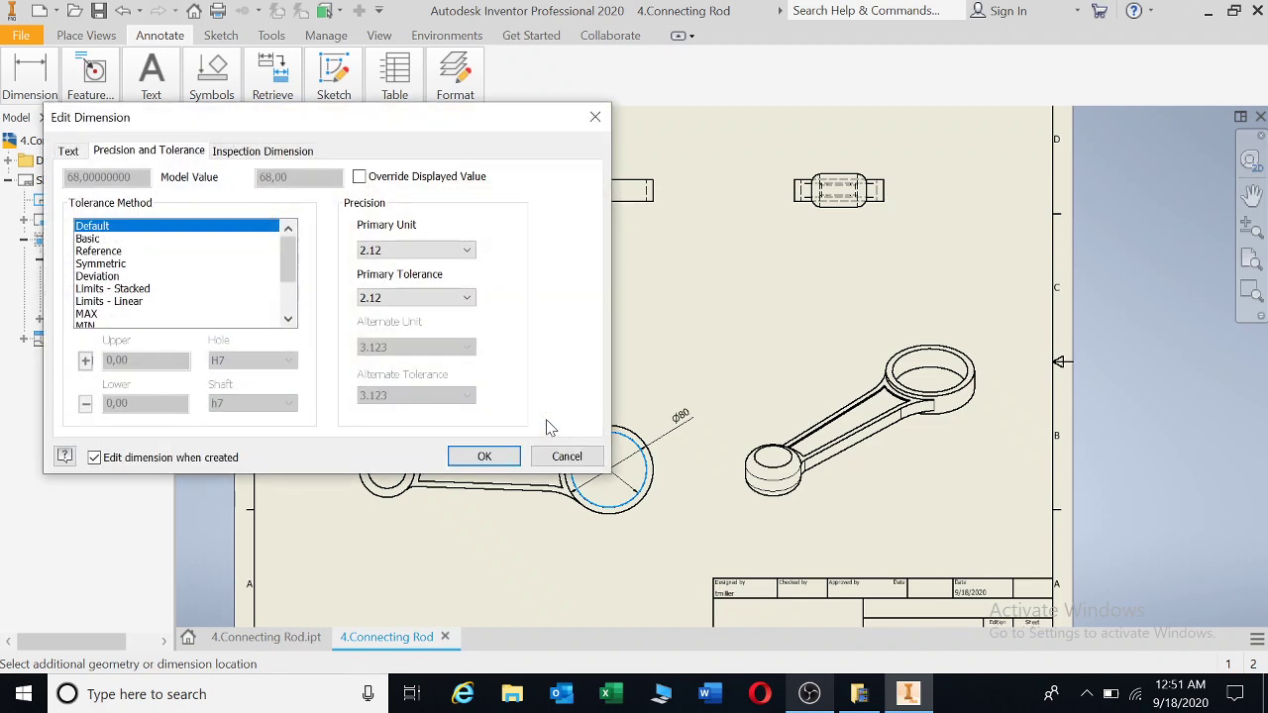
left_click(467, 251)
left_click(416, 274)
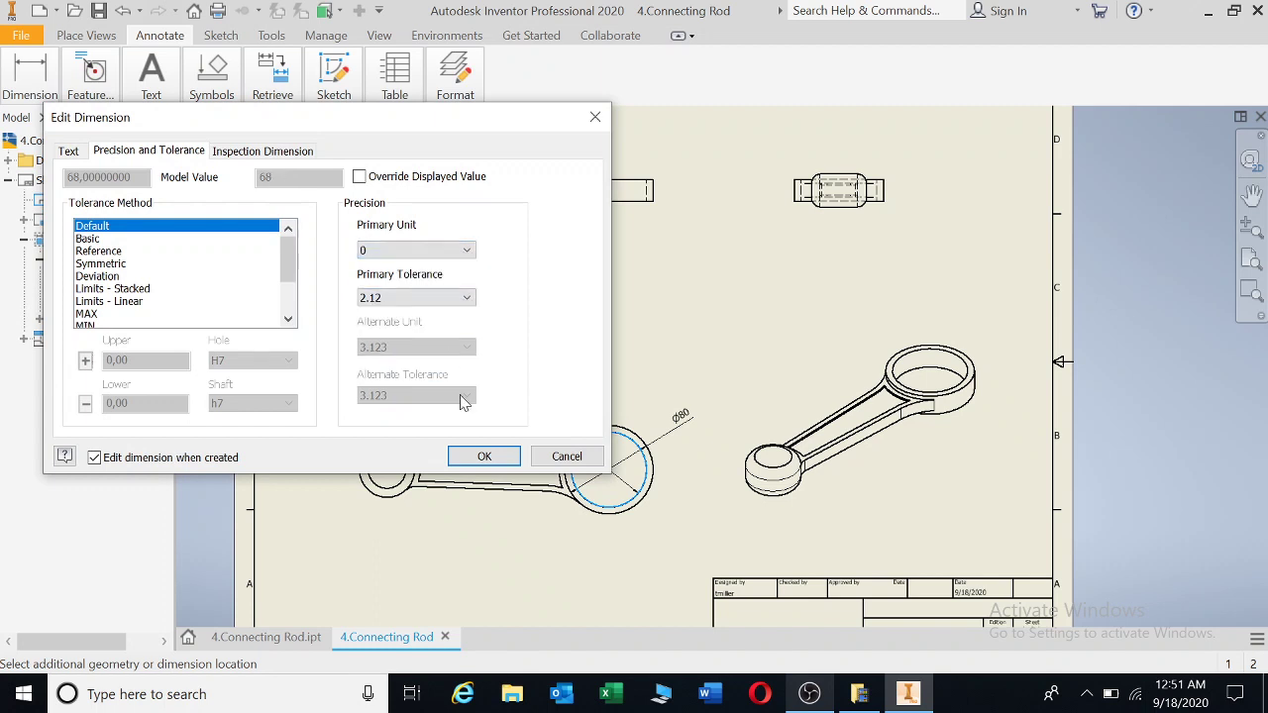
left_click(485, 455)
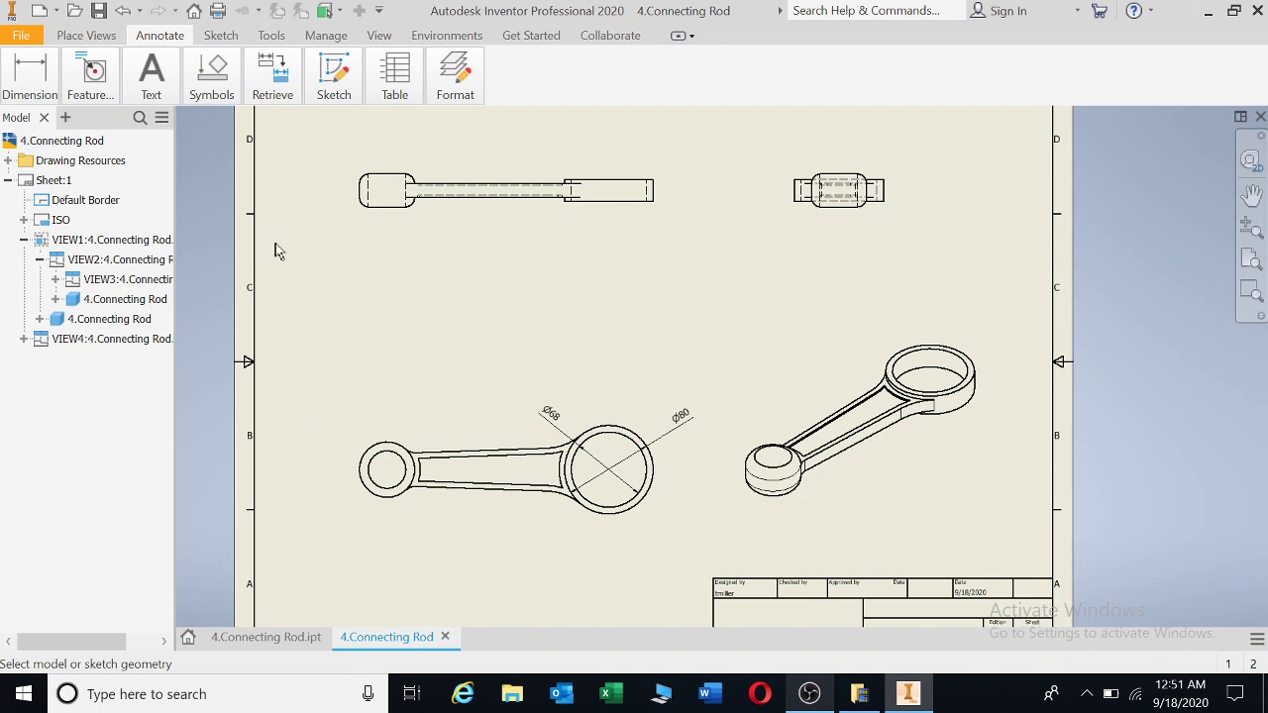
Step: Add the small end's Ø50 outer and Ø34 inner diameters, each at zero decimal precision
left_click(33, 71)
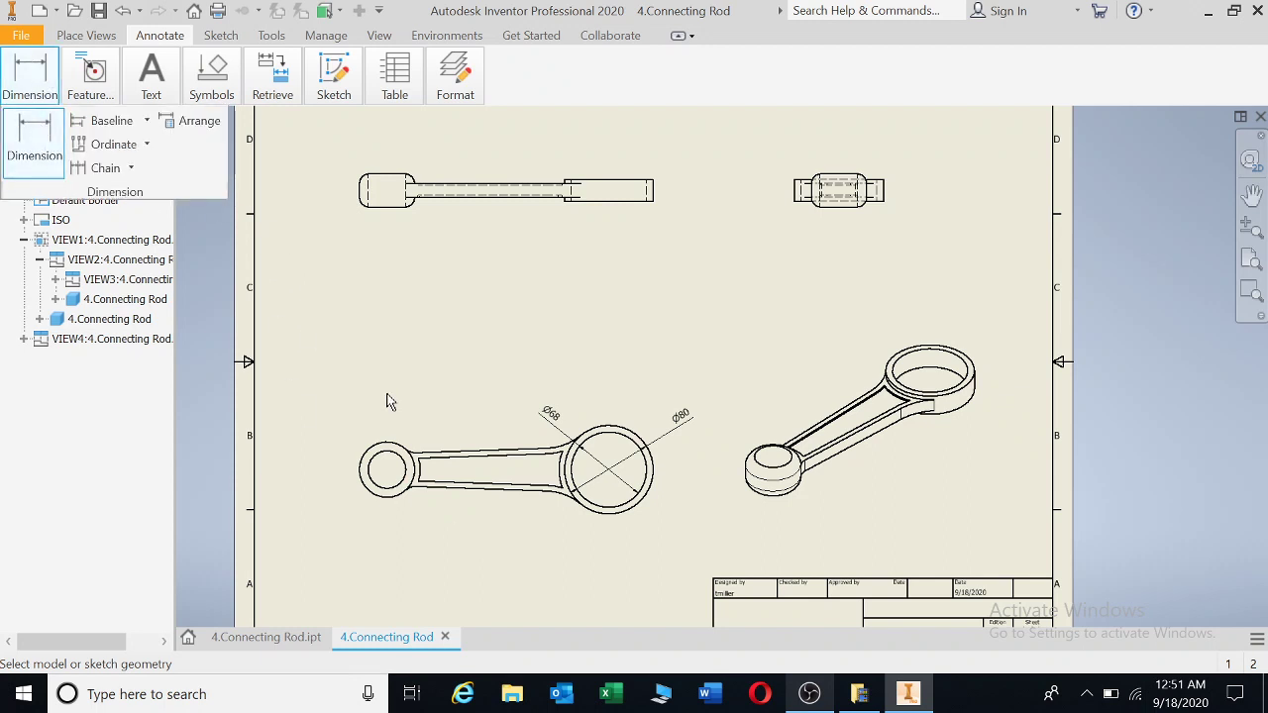
left_click(399, 452)
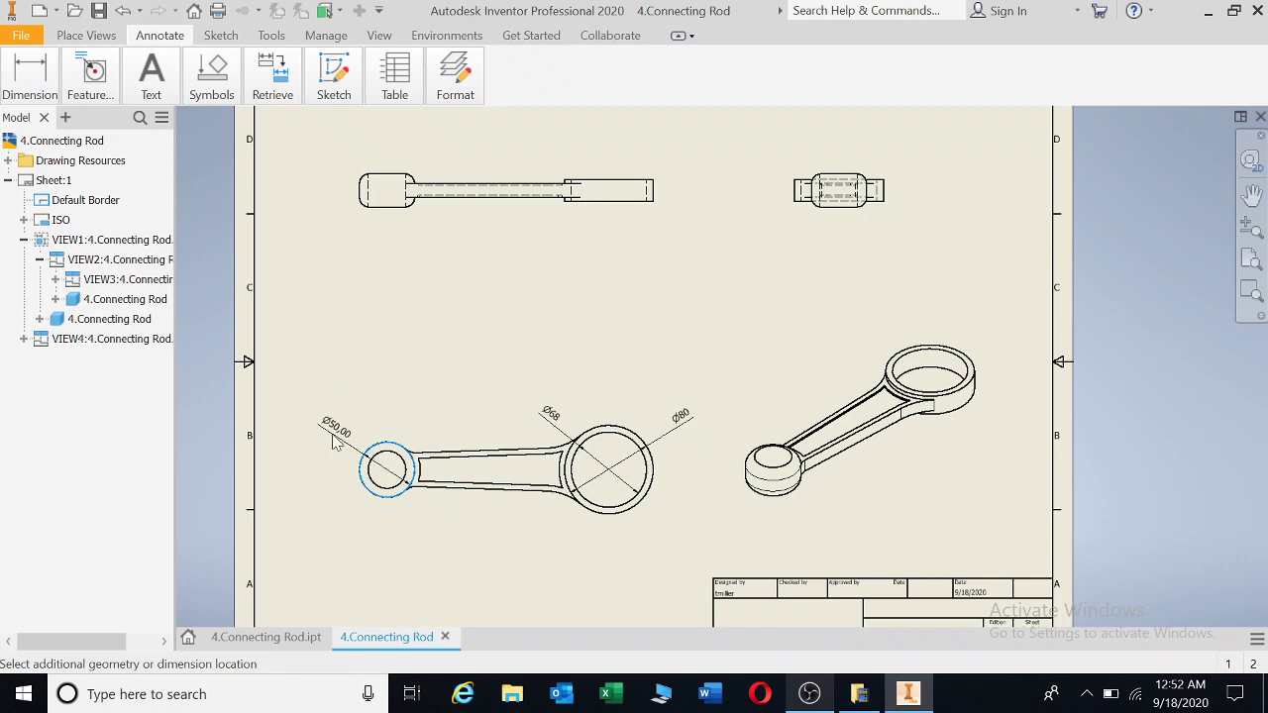
left_click(325, 483)
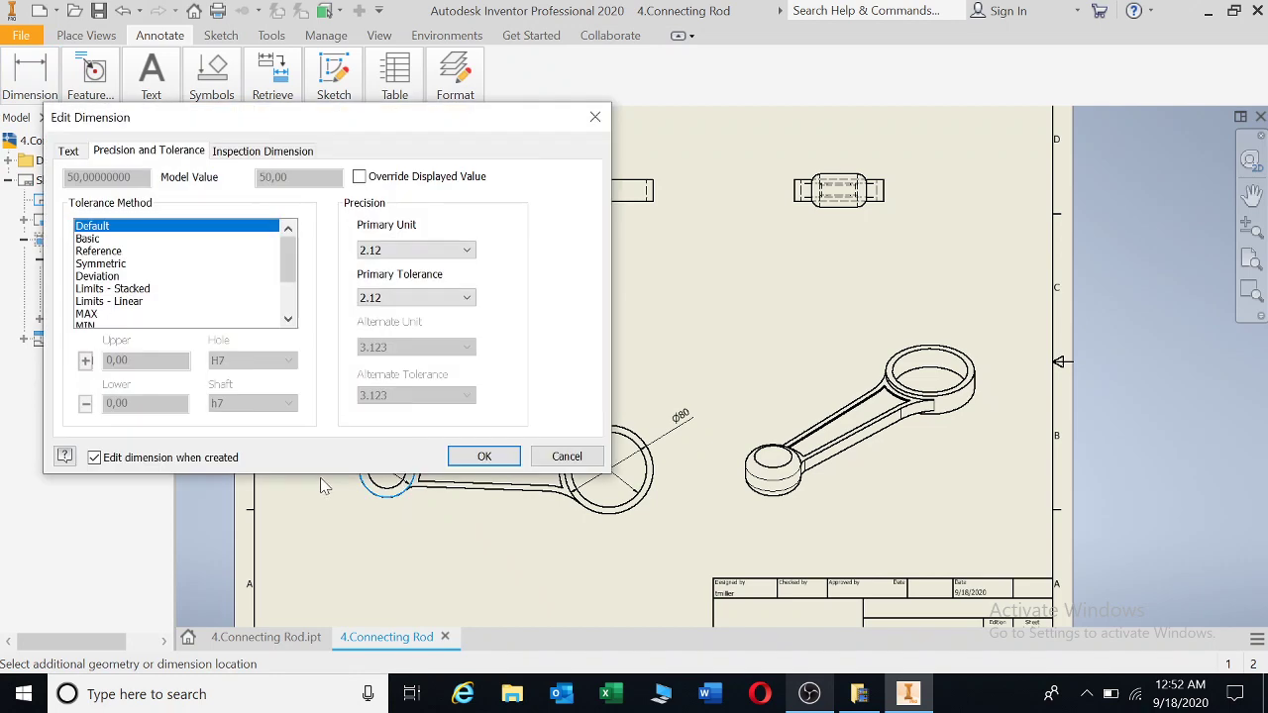
left_click(466, 250)
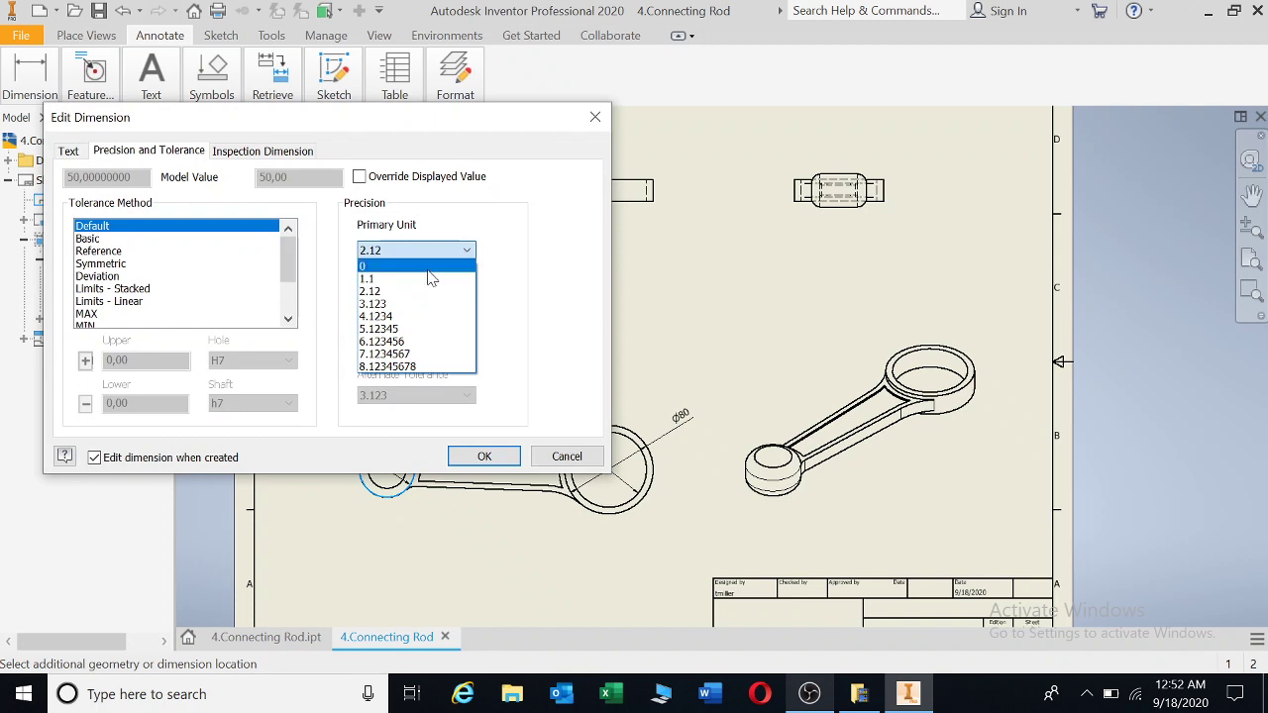
left_click(432, 264)
left_click(484, 456)
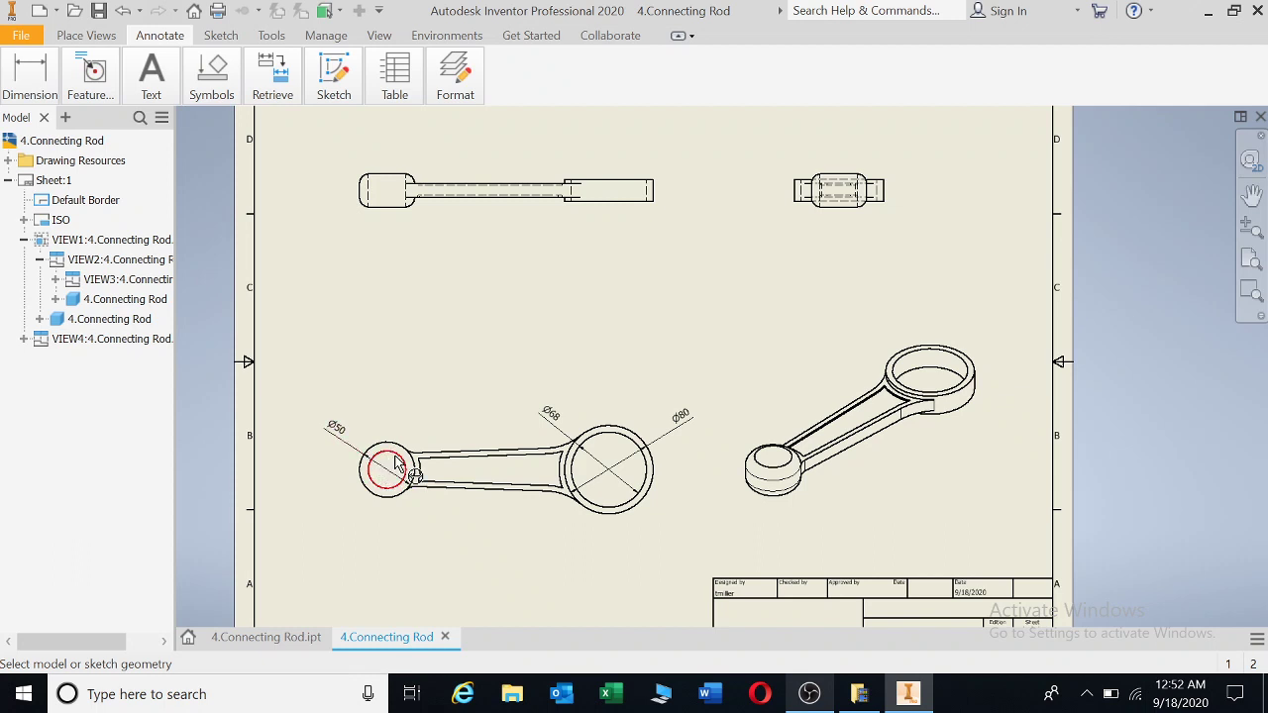
left_click(396, 464)
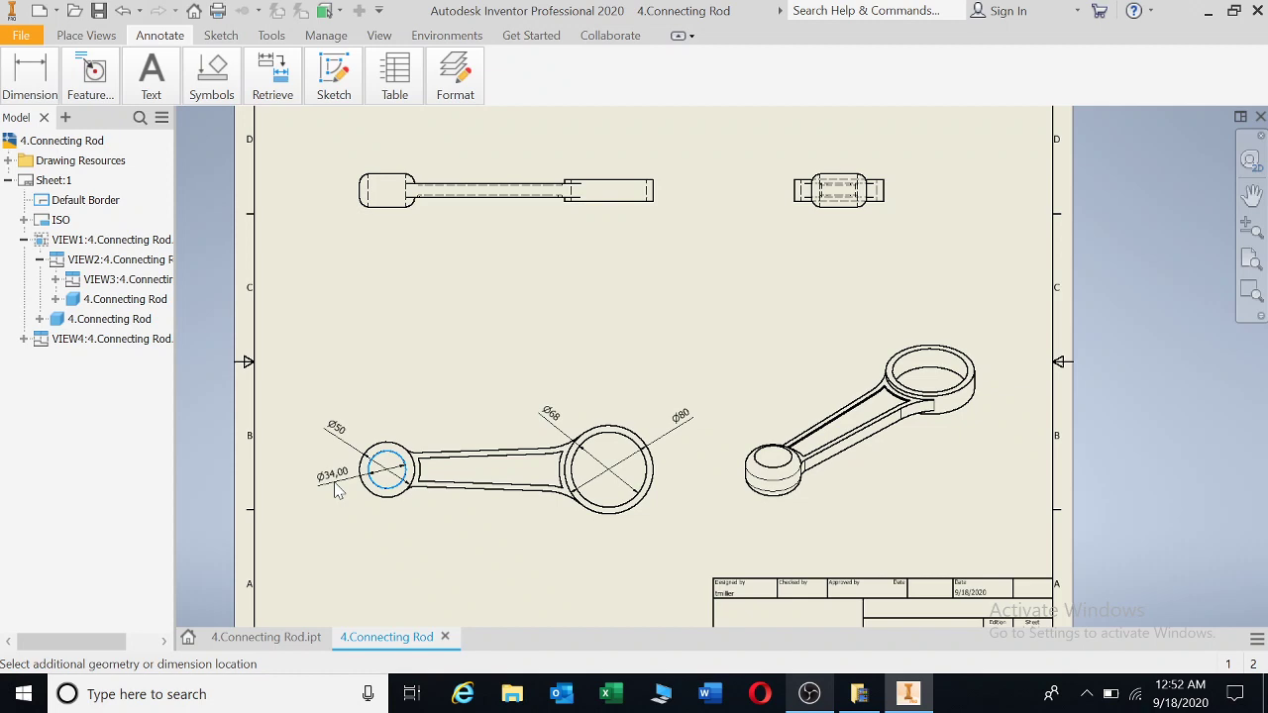
left_click(337, 493)
left_click(468, 252)
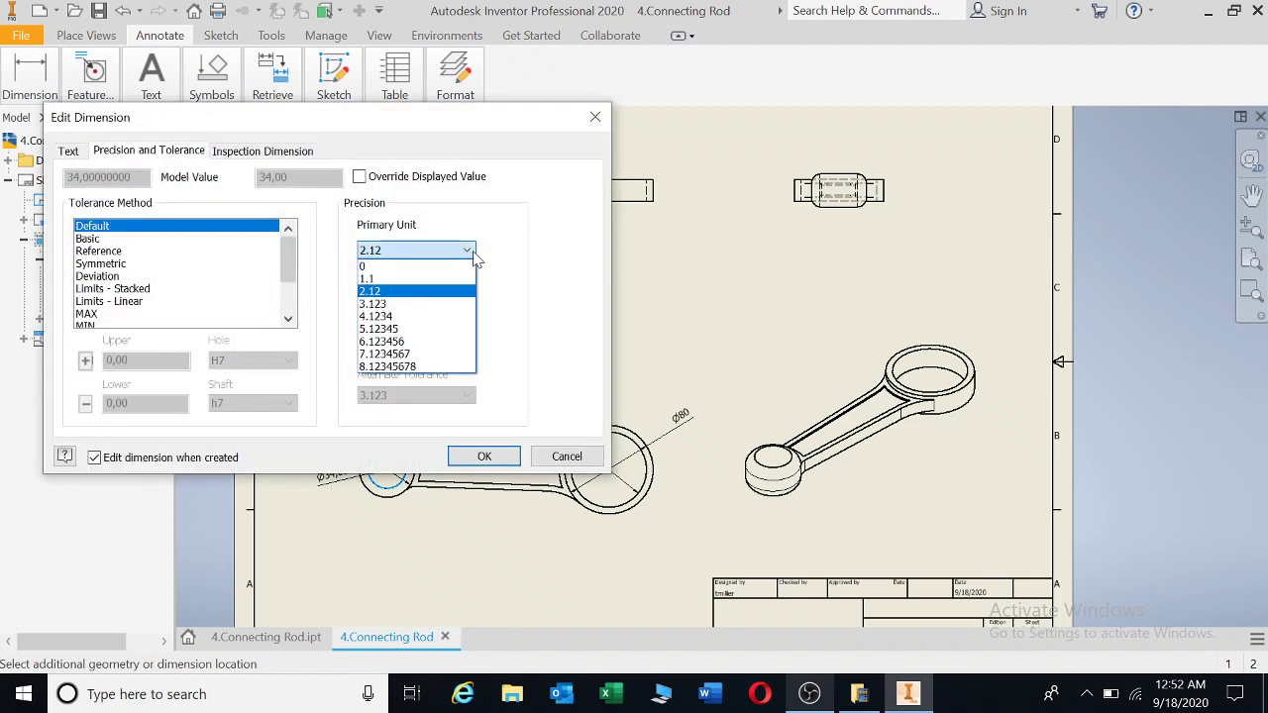
left_click(424, 267)
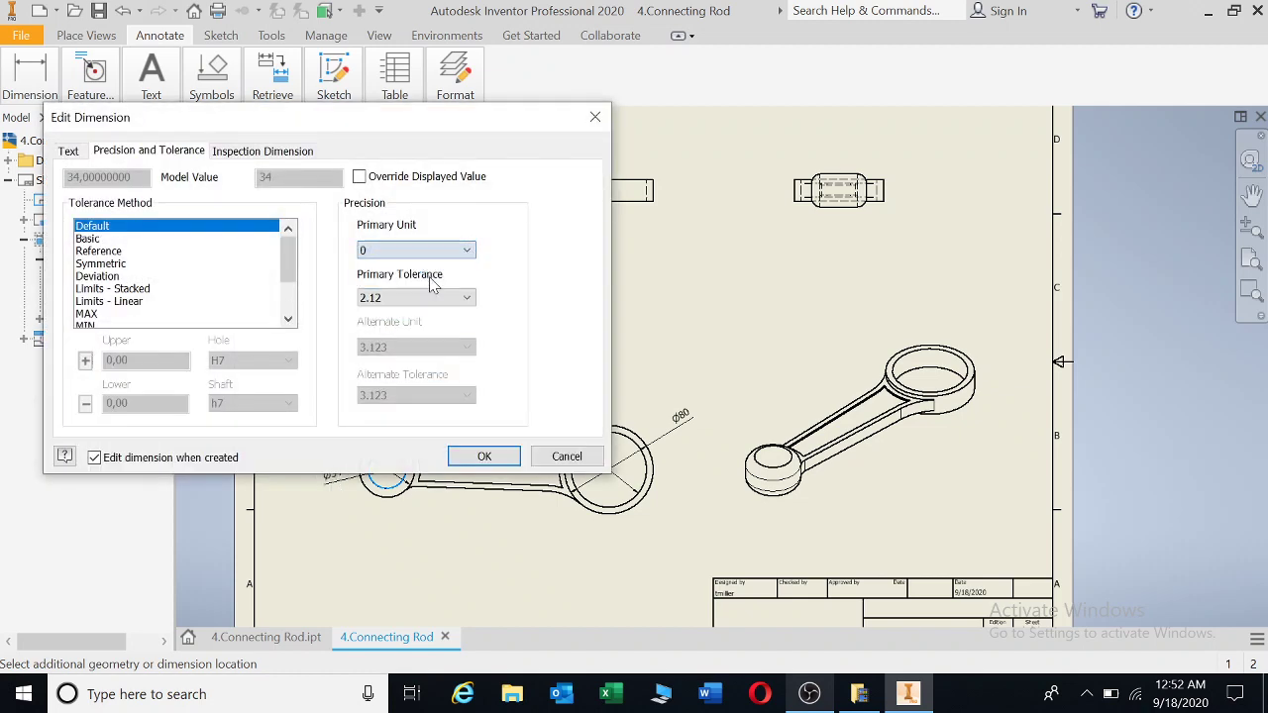
left_click(485, 457)
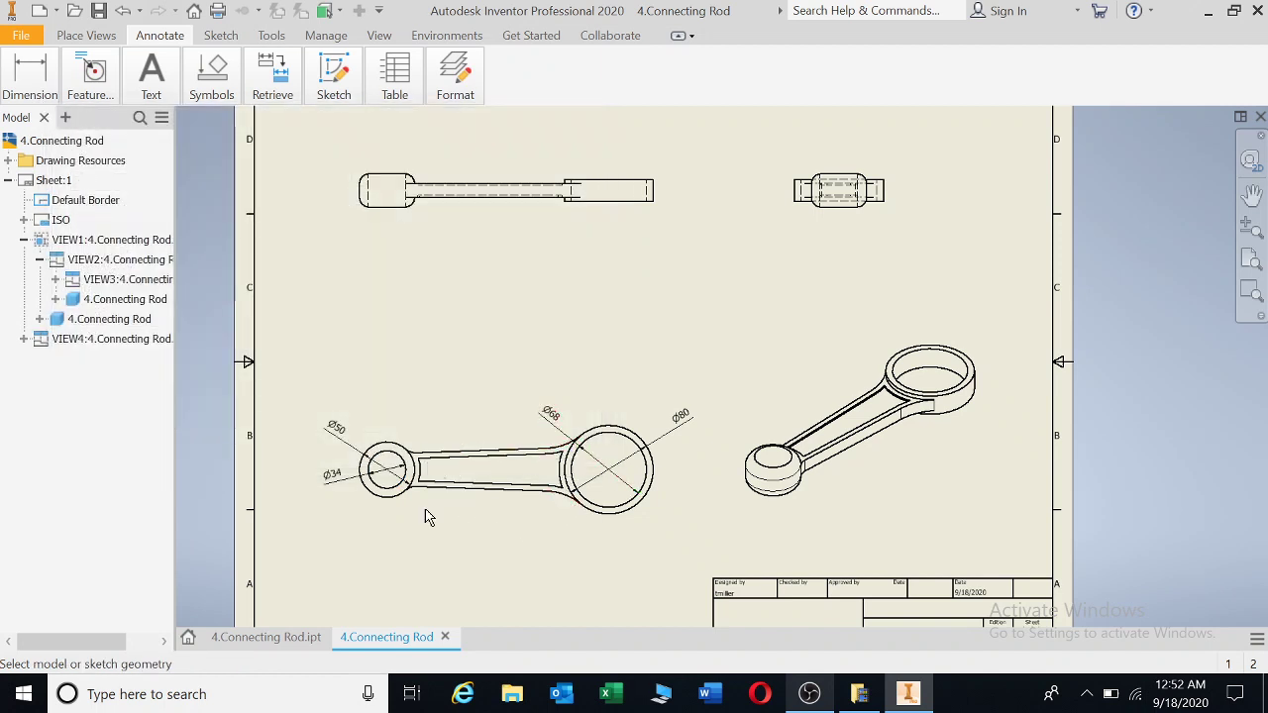
Step: Label the big-end fillet arc with an R50 radius at zero decimal precision
left_click(563, 445)
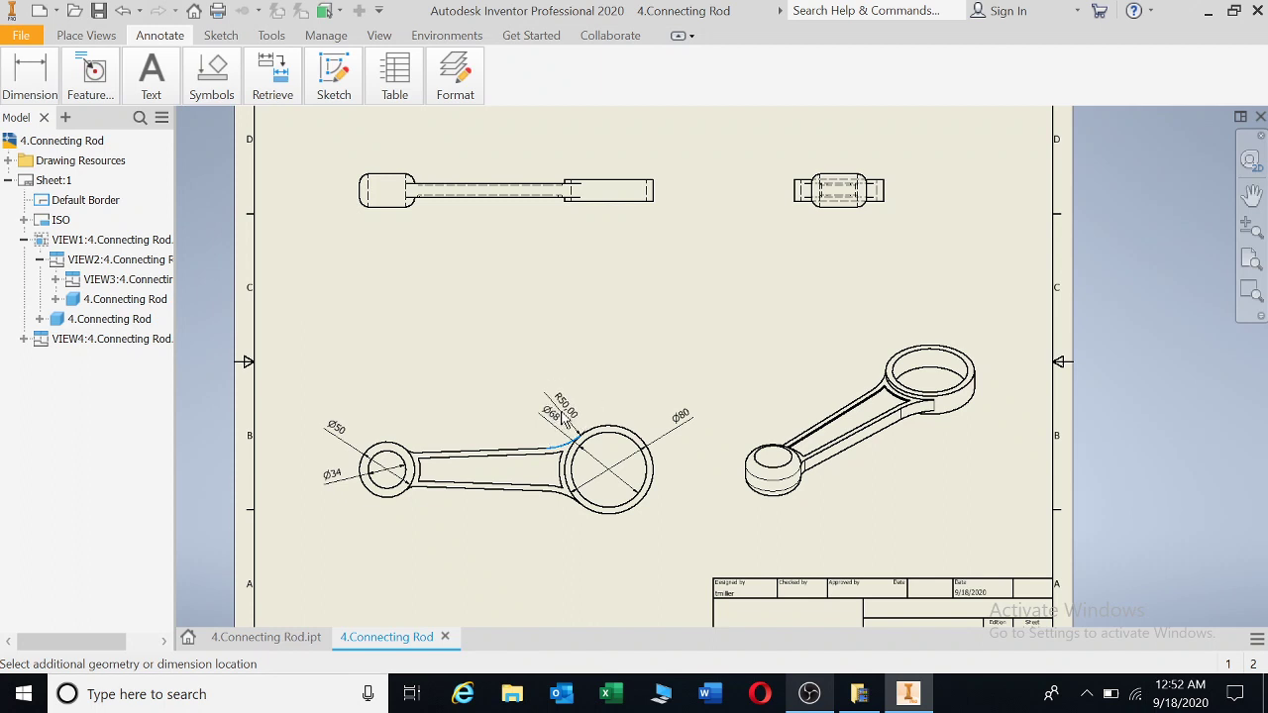
left_click(561, 420)
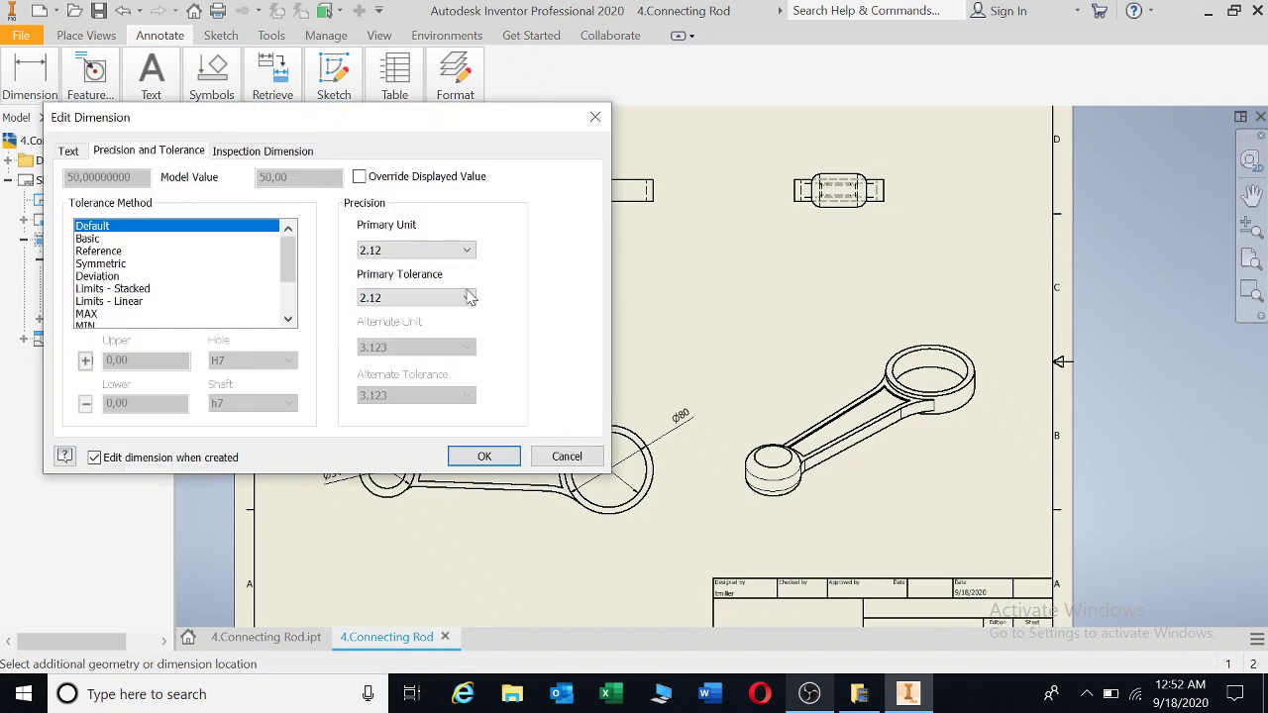
left_click(466, 253)
left_click(409, 265)
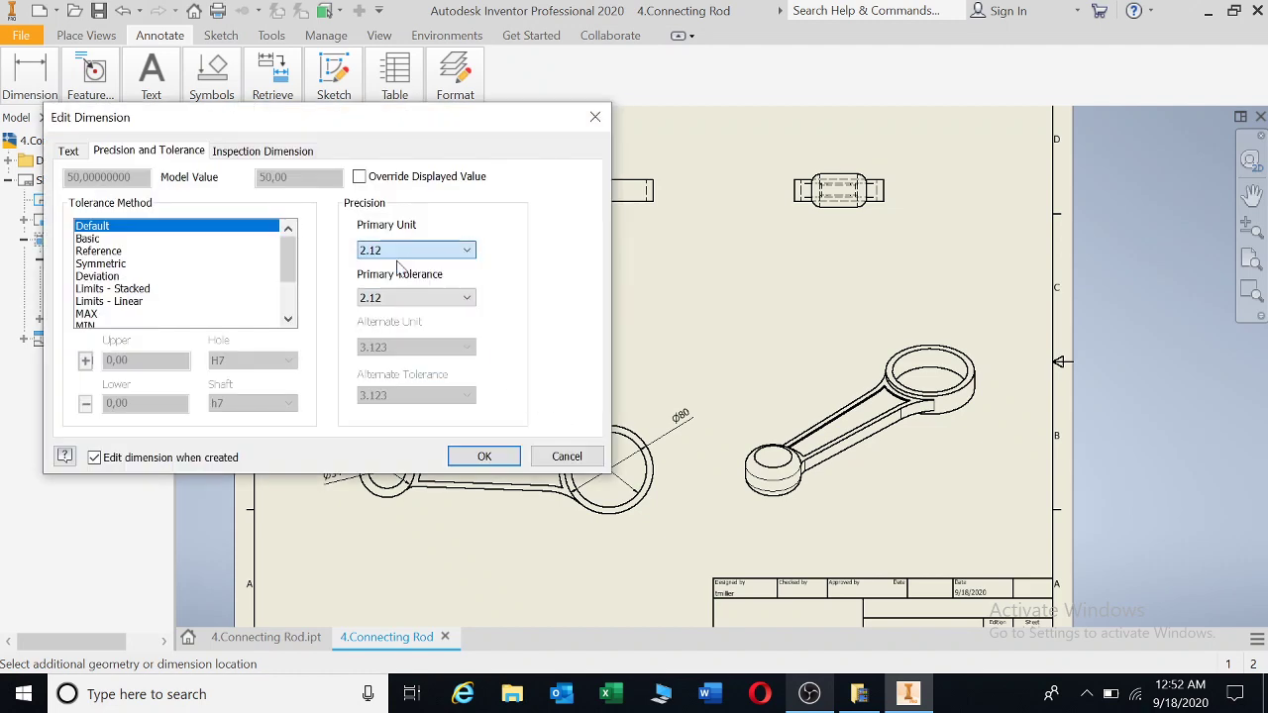
left_click(484, 457)
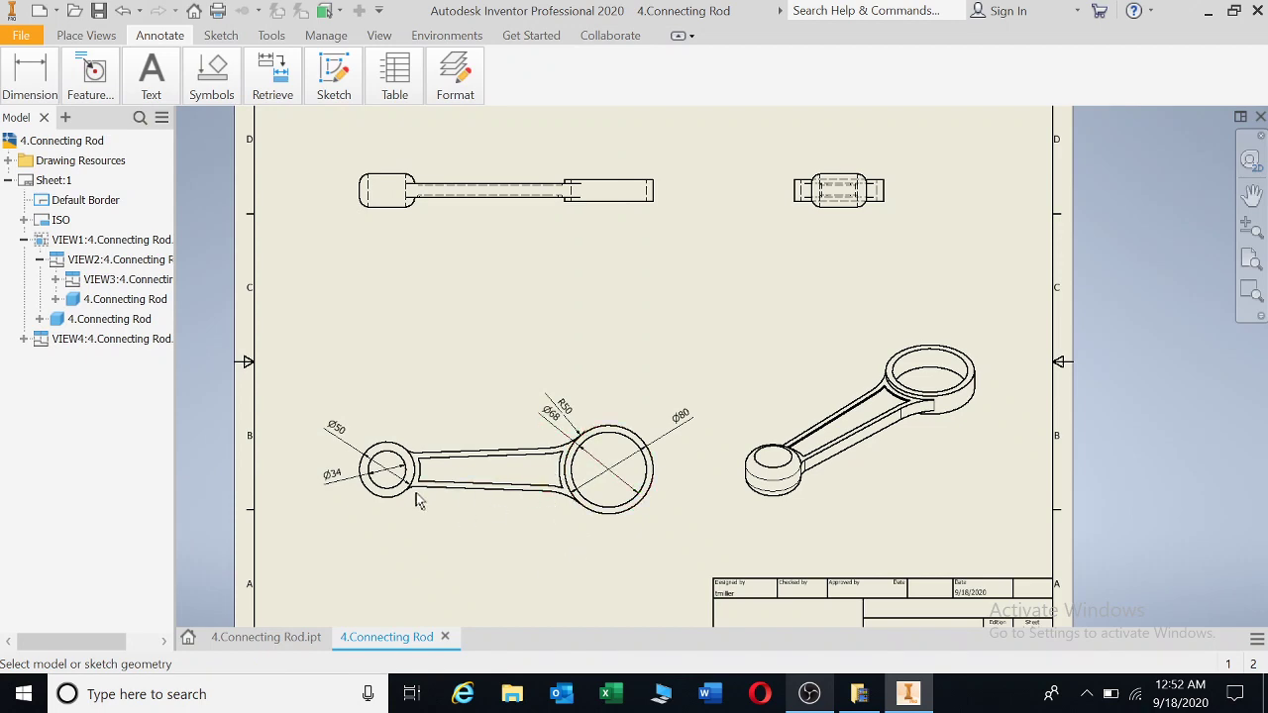
Step: Label the small-end fillet arc with an R12 radius showing no decimals
scroll(412, 493, "up", 5)
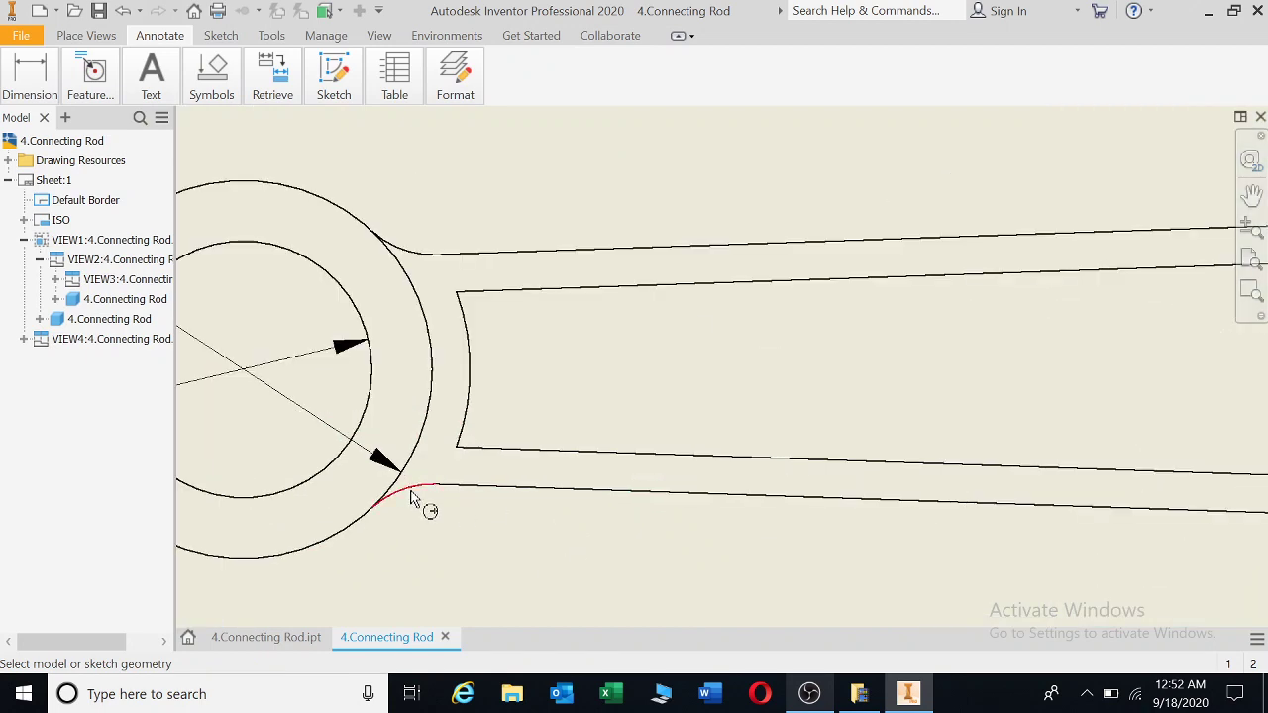
left_click(409, 490)
scroll(426, 515, "down", 5)
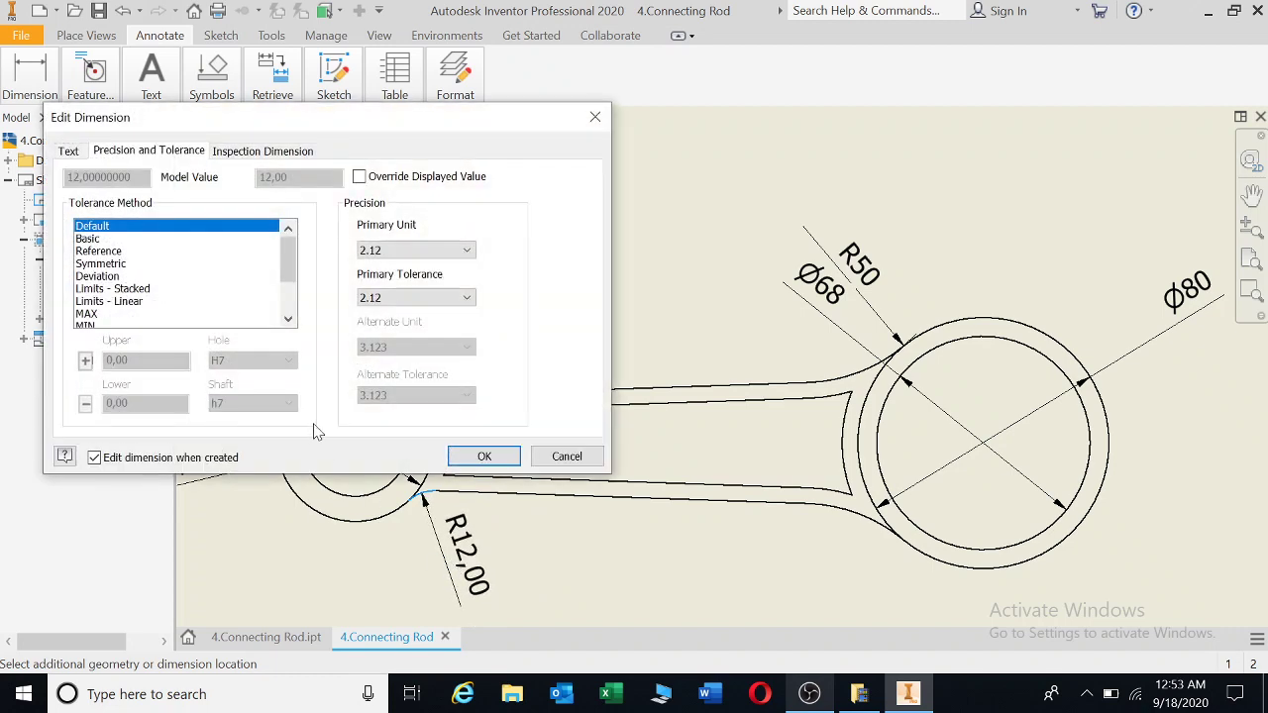
left_click(467, 250)
left_click(426, 264)
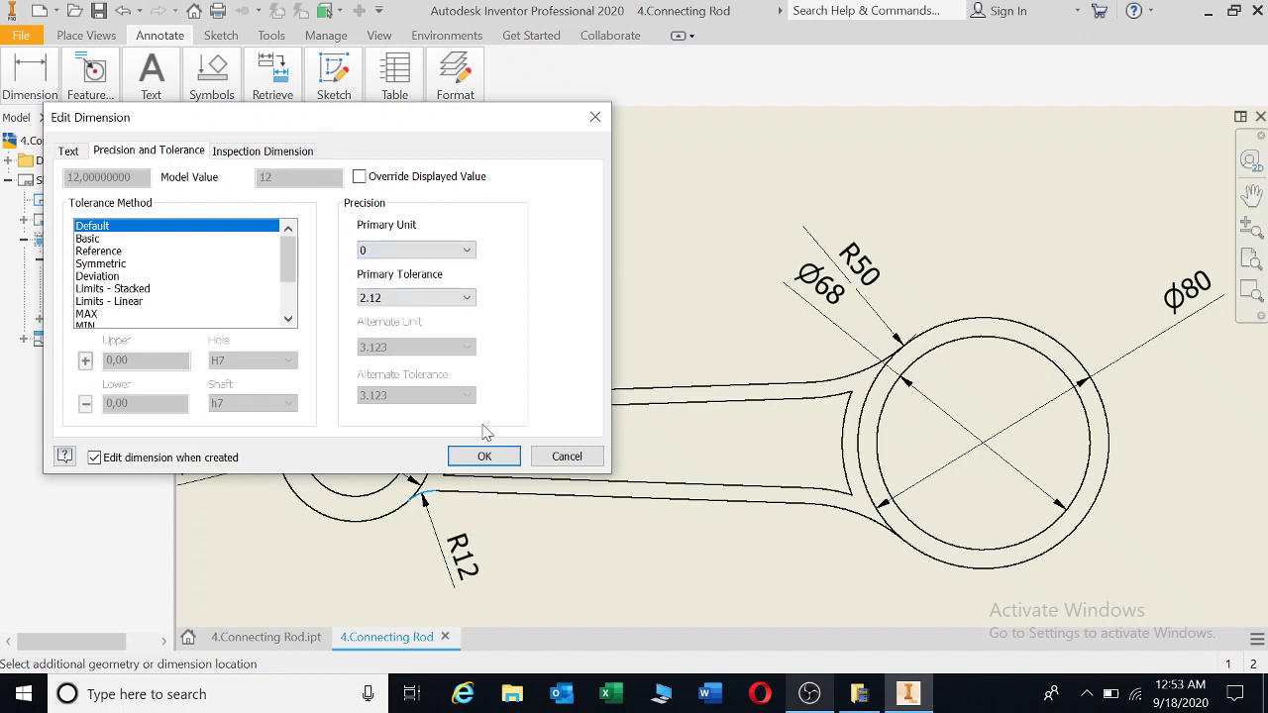
left_click(484, 456)
scroll(617, 454, "down", 3)
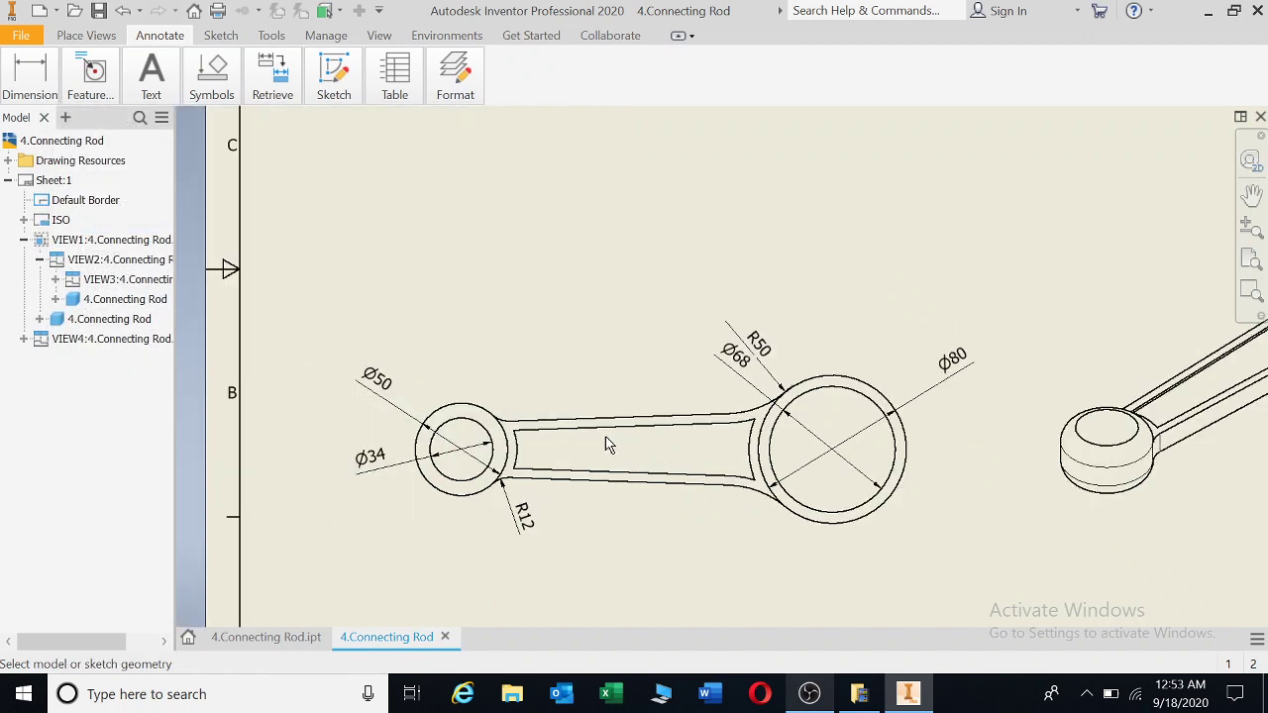
scroll(598, 445, "down", 3)
middle_click_drag(558, 449, 538, 475)
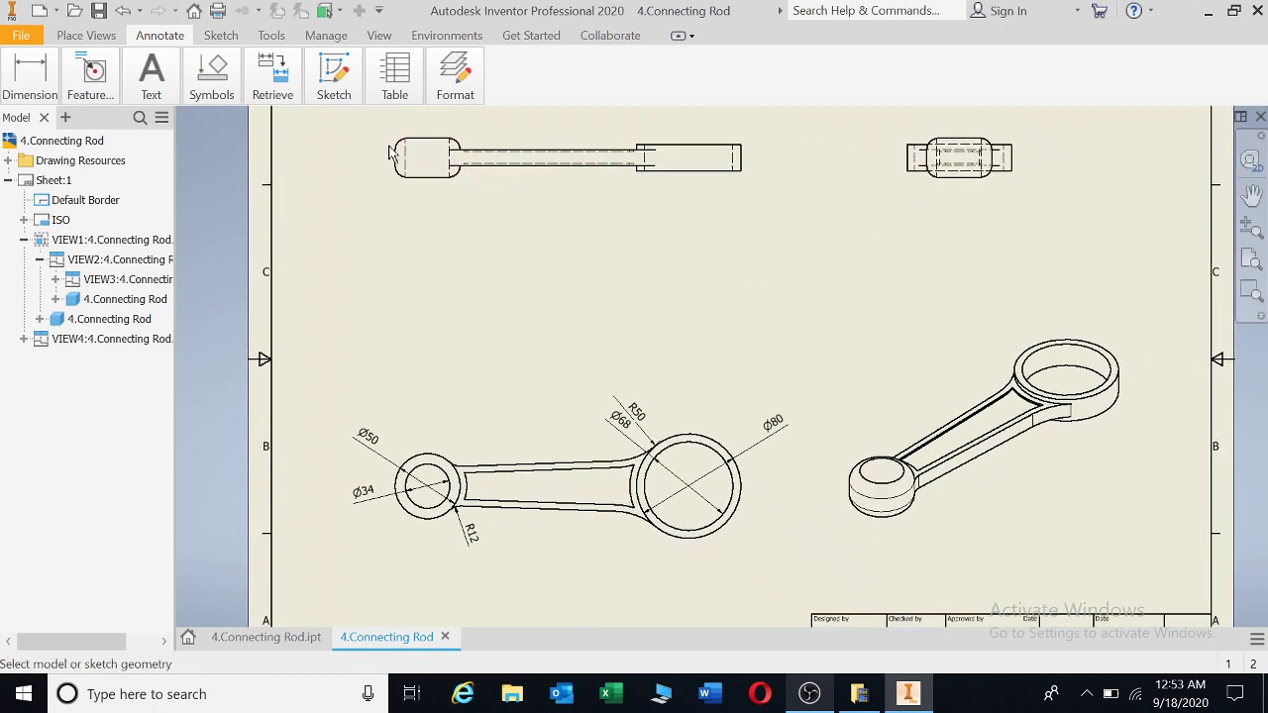
Step: Add an R9 radius dimension to the upper-right arc of the top view, with no decimals
left_click(30, 74)
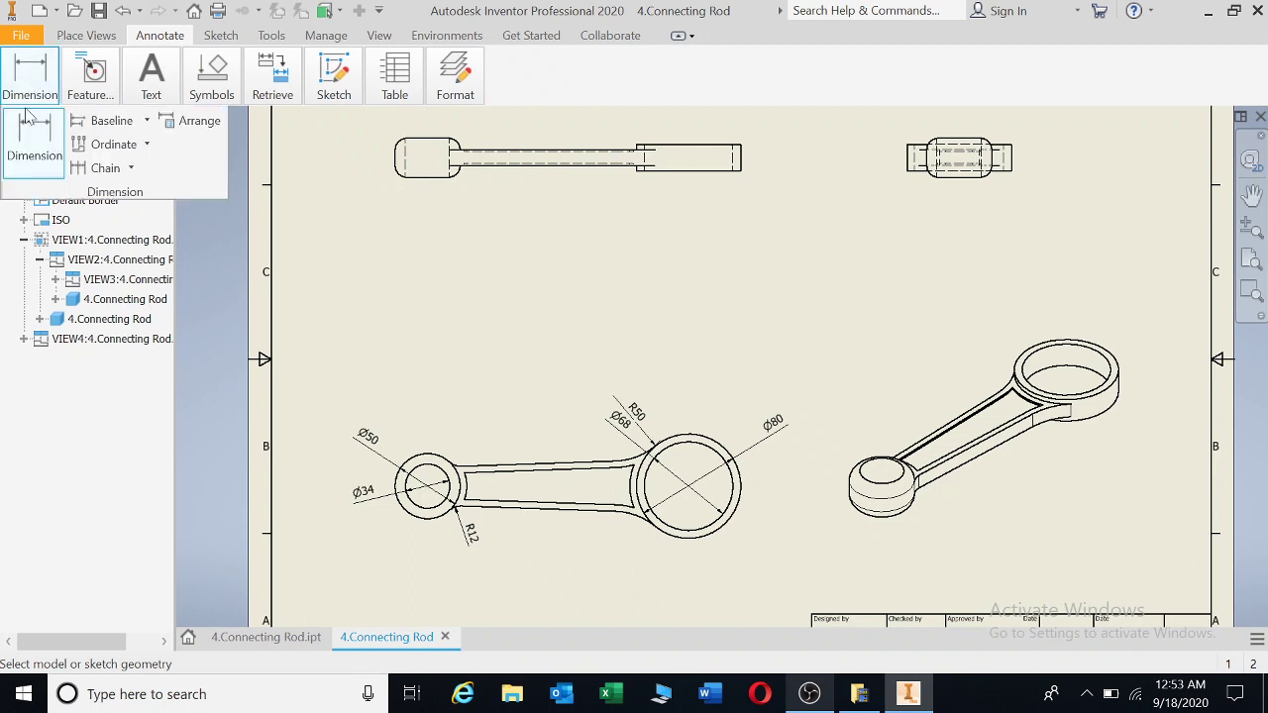
scroll(443, 139, "down", 5)
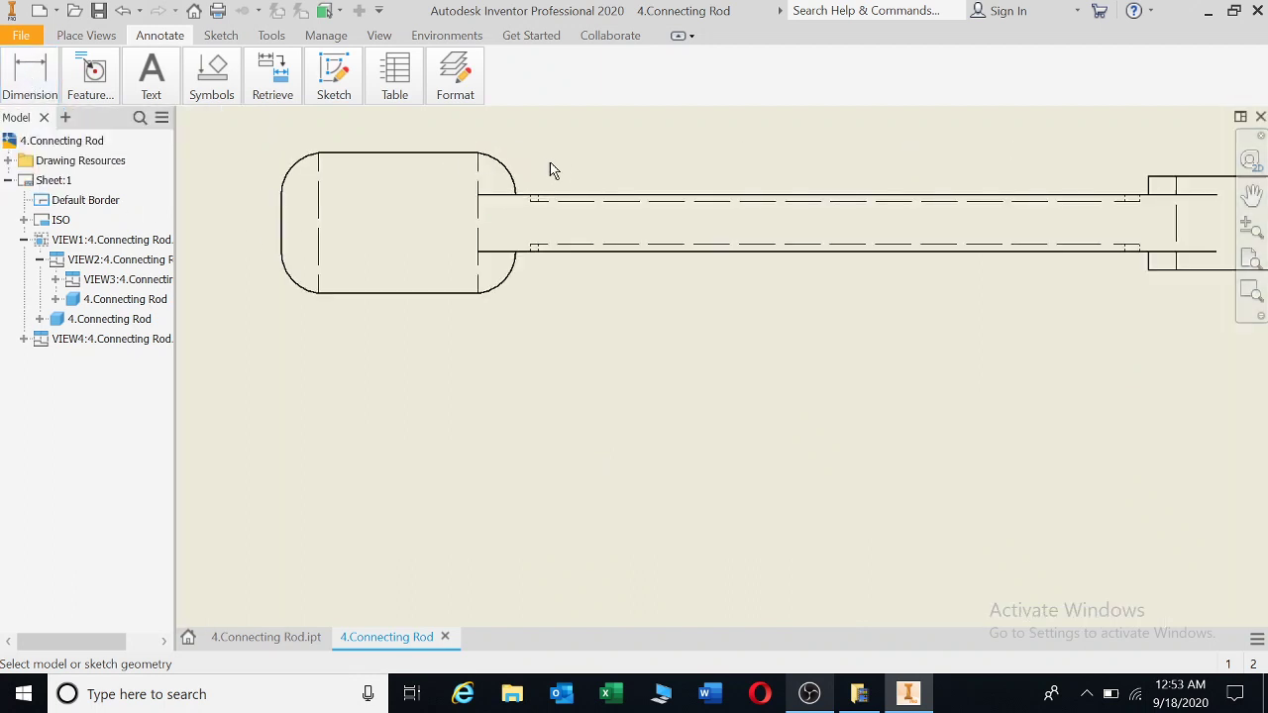
left_click(506, 171)
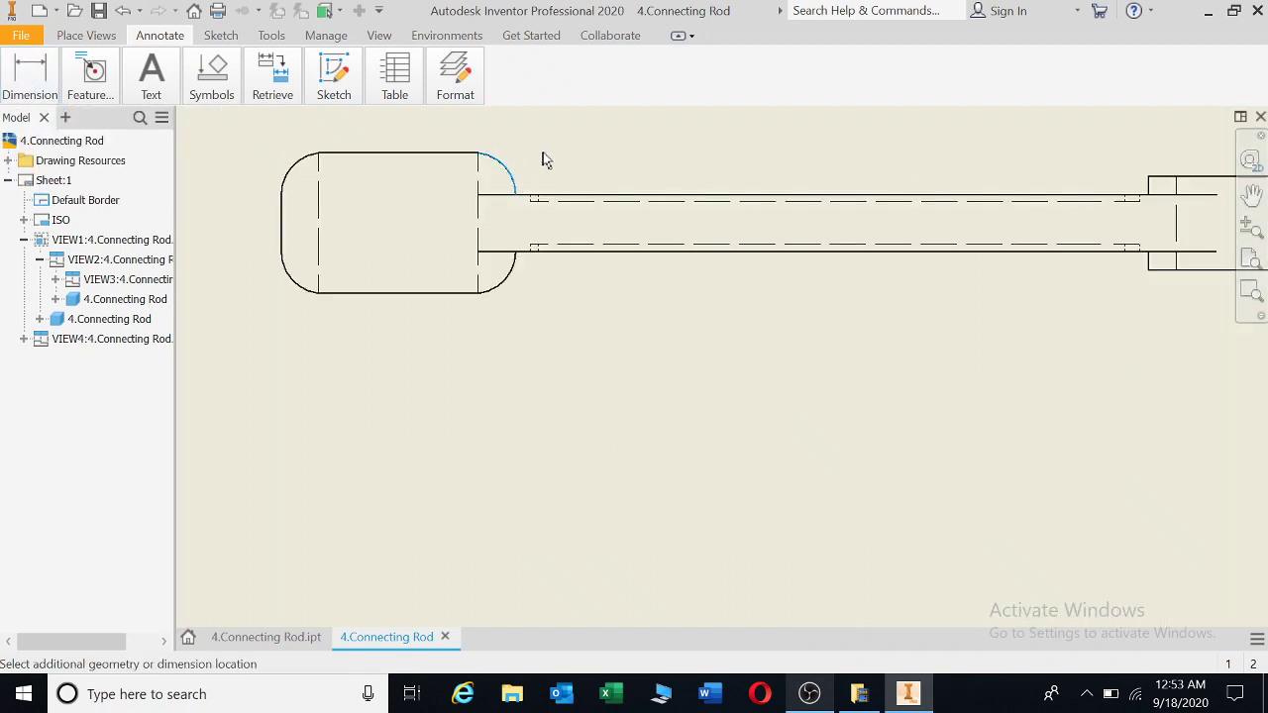
key("Escape")
key("d")
left_click(512, 185)
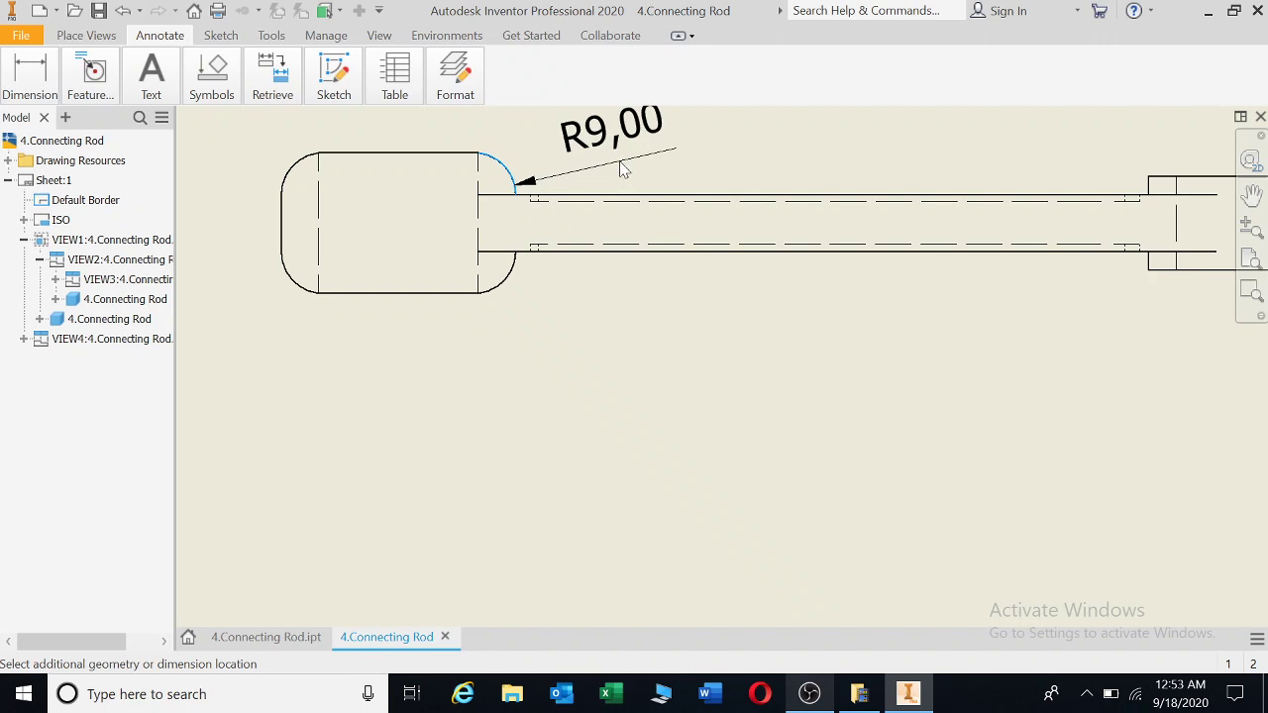
left_click(620, 262)
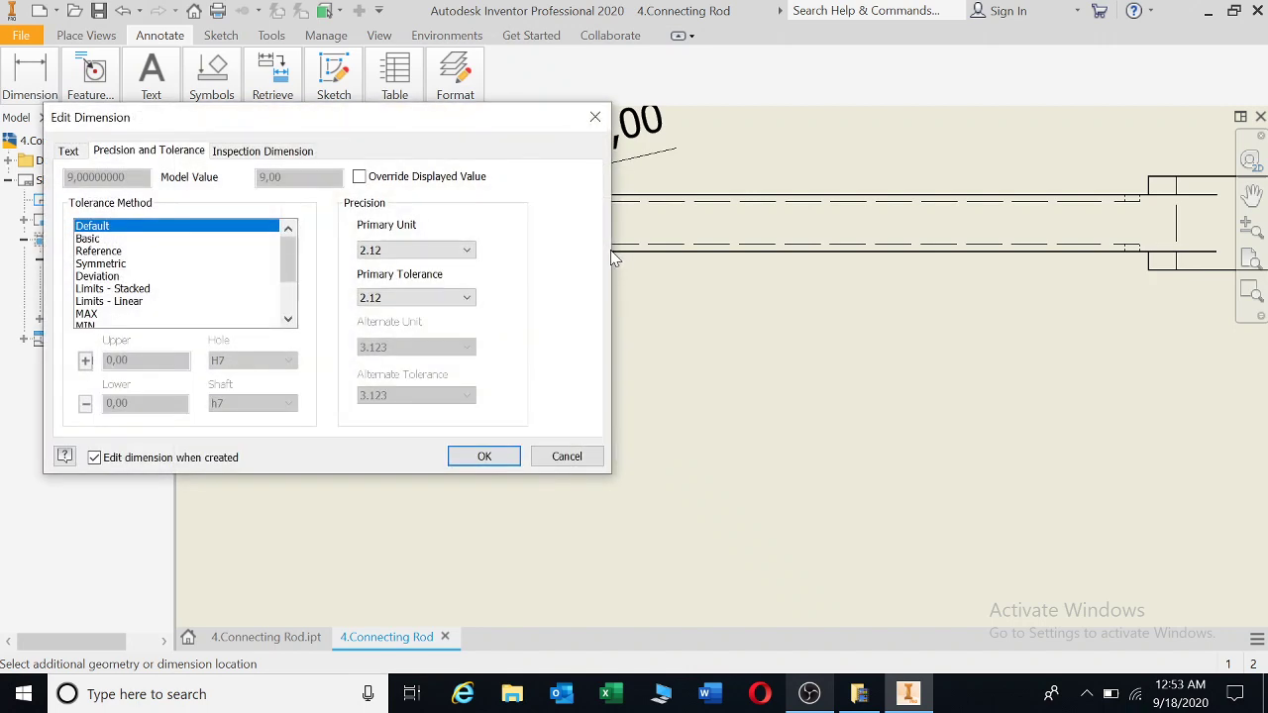
left_click(468, 250)
left_click(425, 266)
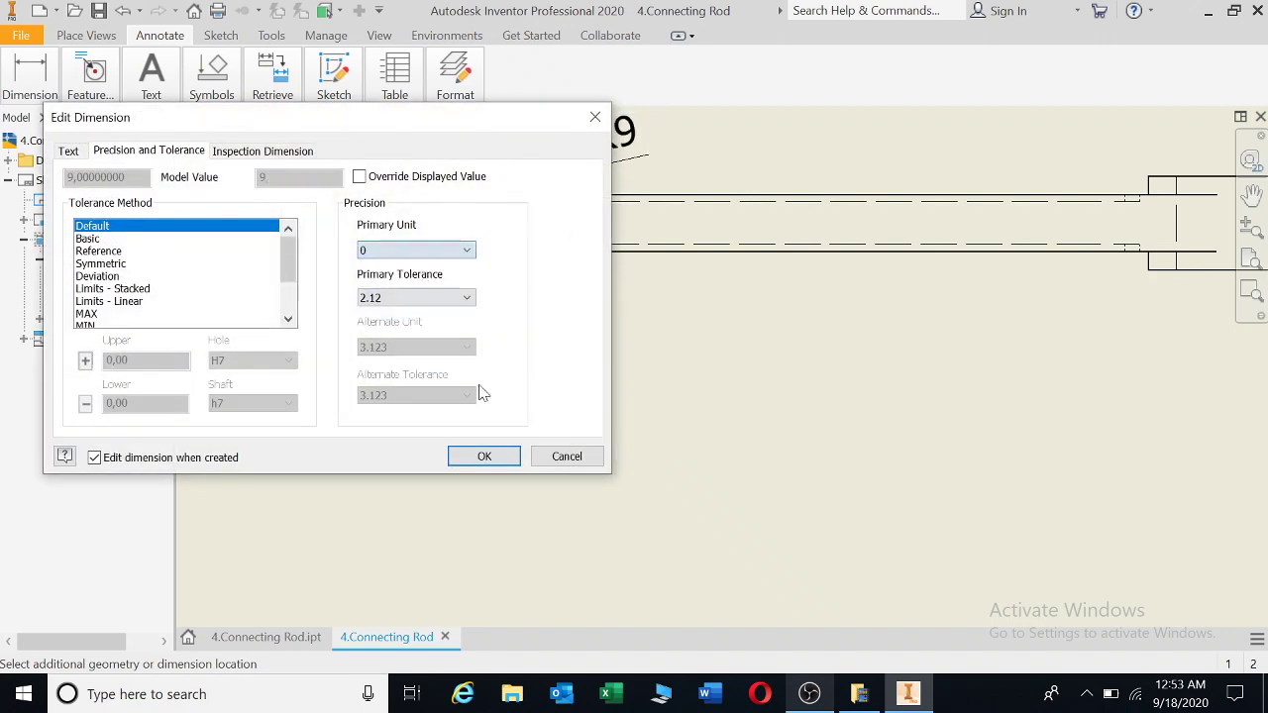
left_click(499, 457)
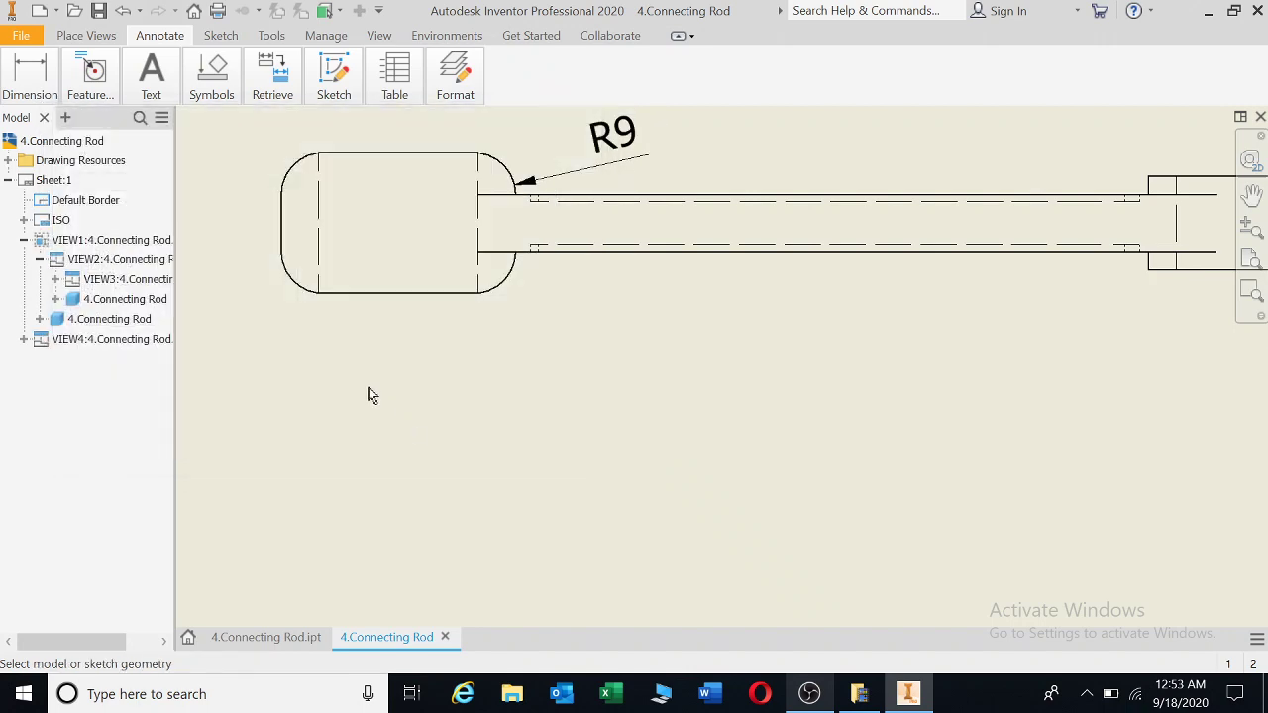
Step: Add a second R9 radius dimension to the lower-left arc, also with no decimals
left_click(293, 283)
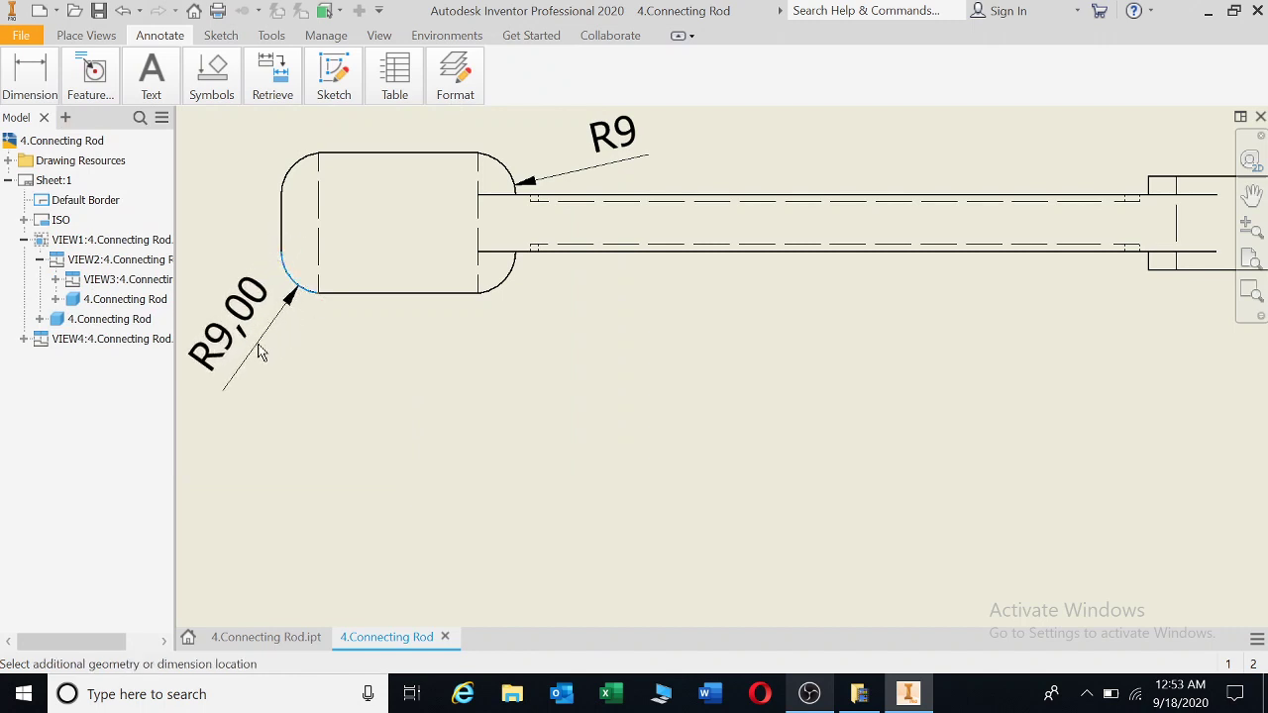
left_click(305, 362)
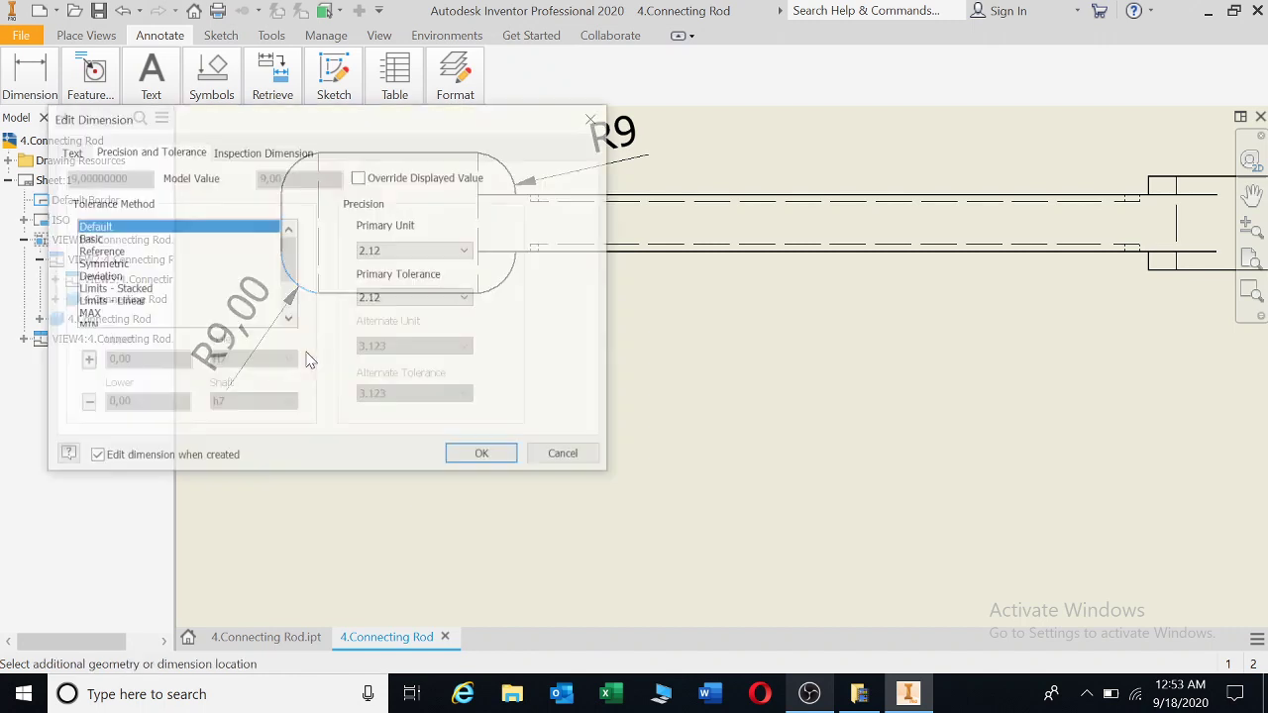
left_click(446, 254)
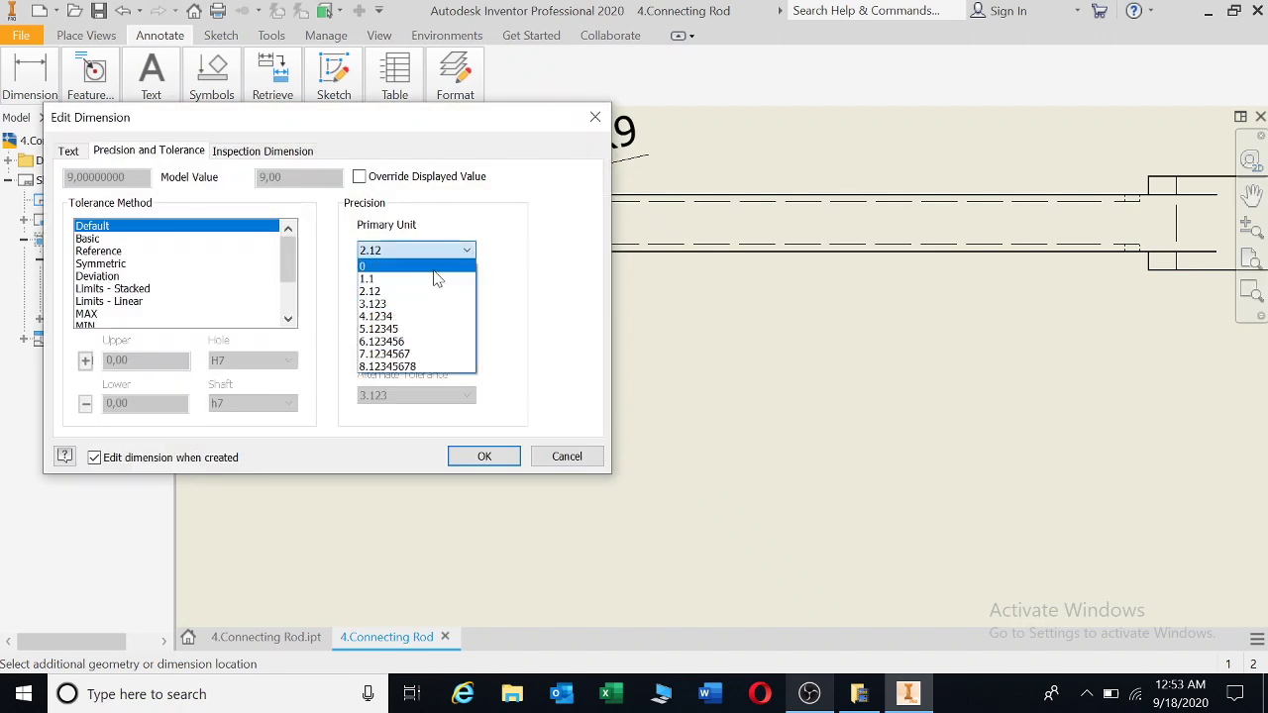
left_click(436, 267)
left_click(485, 456)
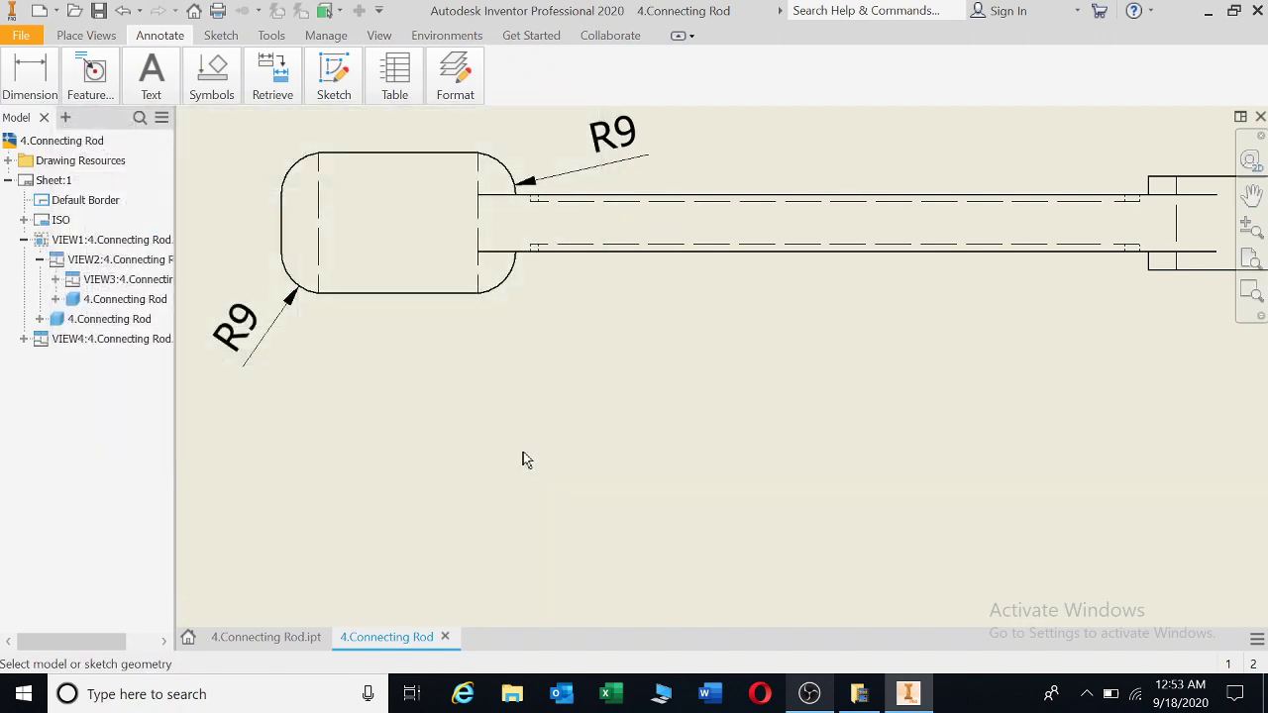
scroll(669, 427, "up", 5)
middle_click_drag(770, 462, 666, 334)
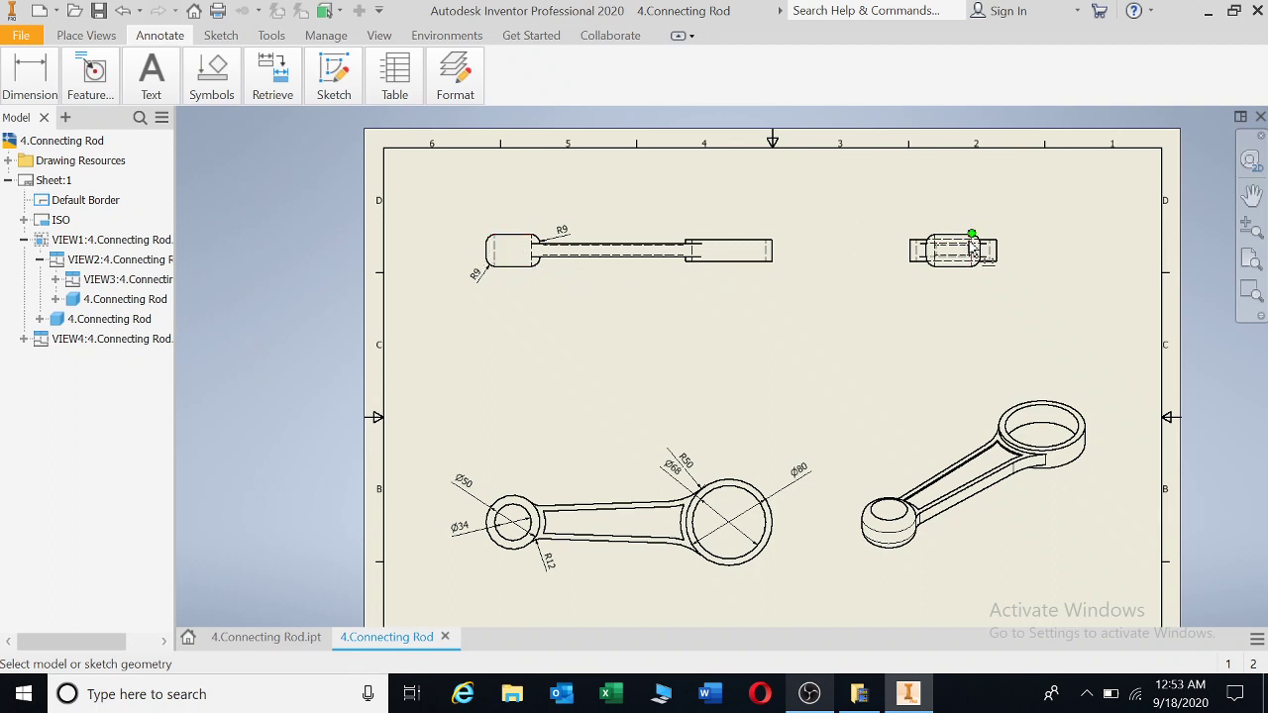
scroll(953, 257, "up", 3)
scroll(953, 257, "up", 2)
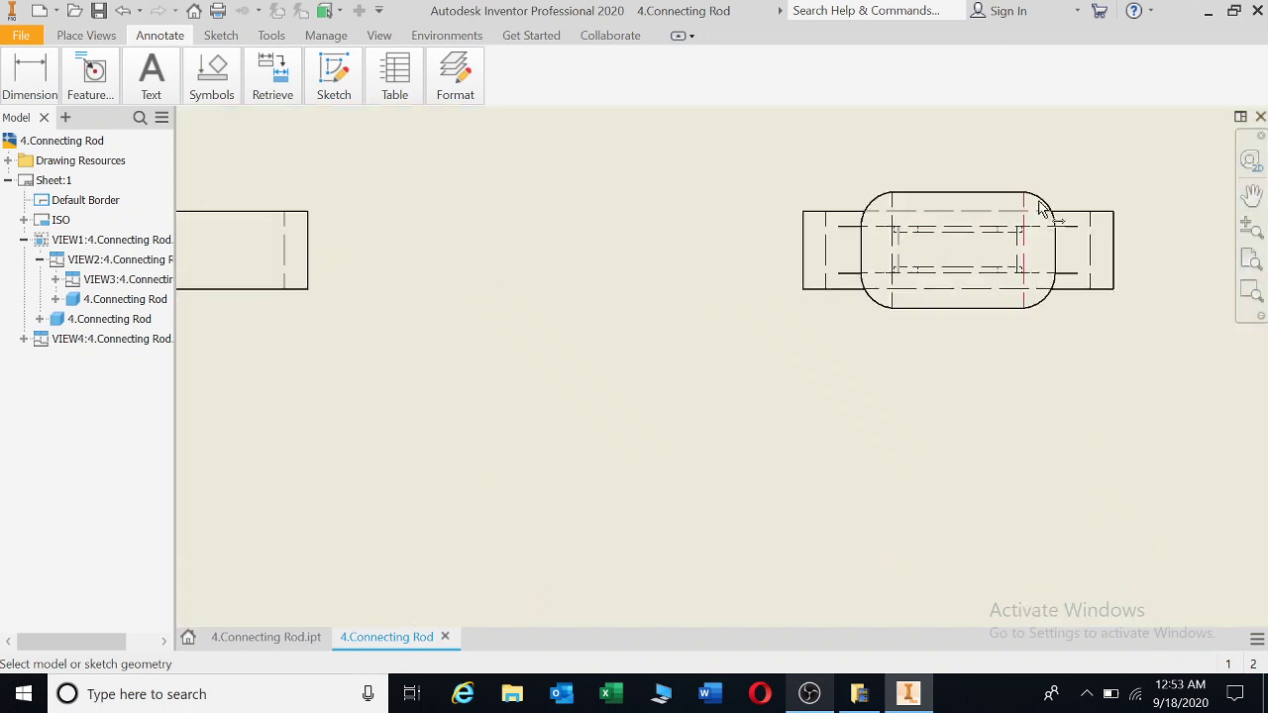
left_click(1052, 203)
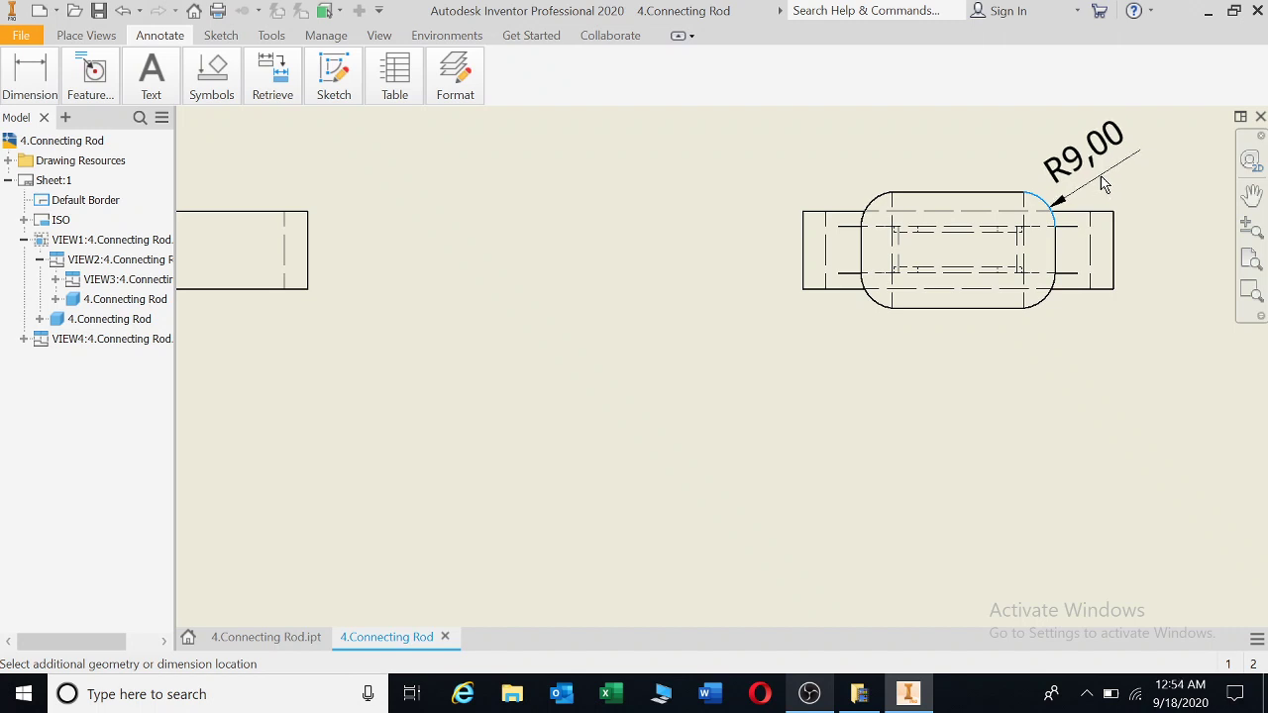
scroll(1103, 183, "down", 4)
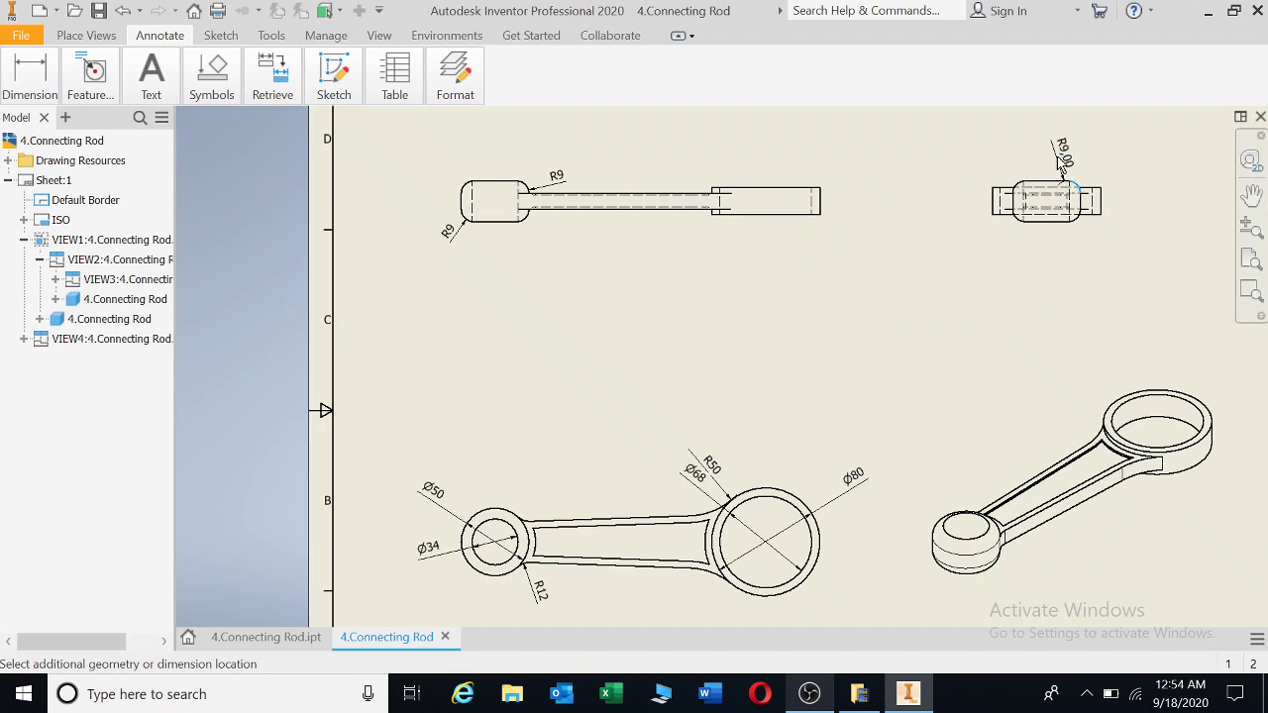
key("Escape")
scroll(907, 319, "down", 1)
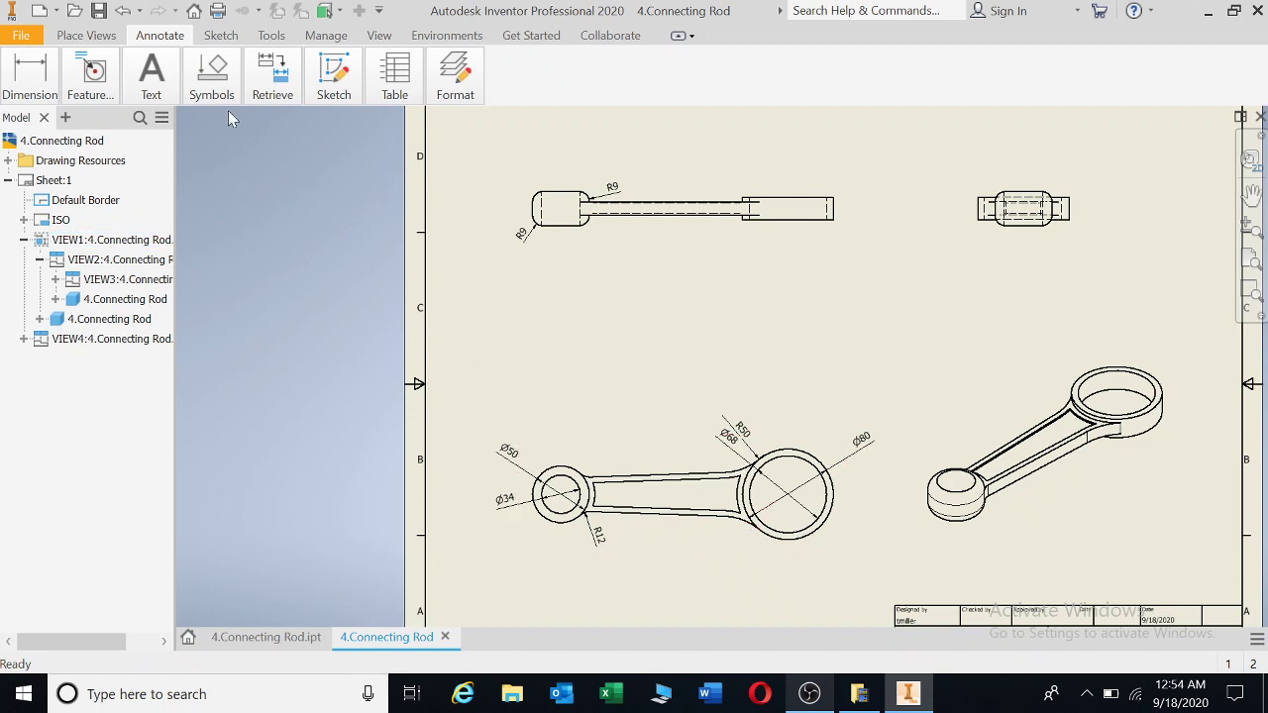
Step: Dimension the 200 centre distance from the small-end circle to the Ø80 circle, below the rod, with no decimals
left_click(29, 74)
left_click(33, 139)
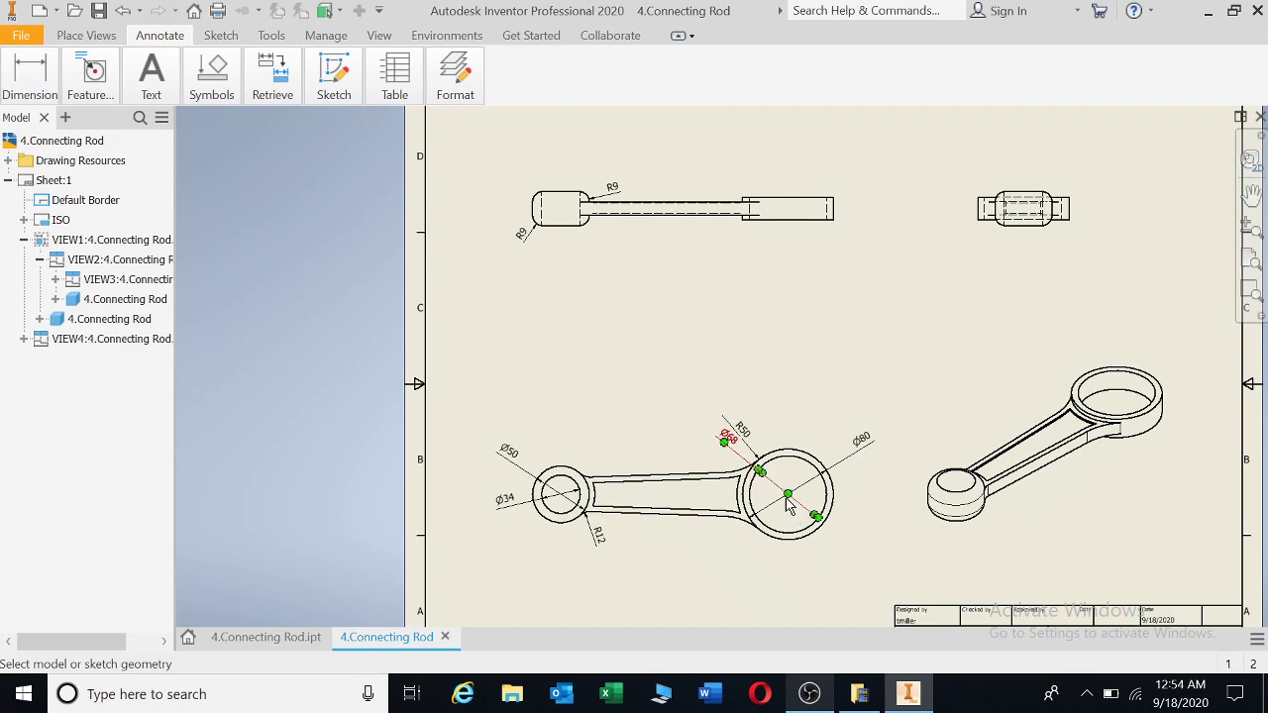
left_click(563, 500)
left_click(566, 456)
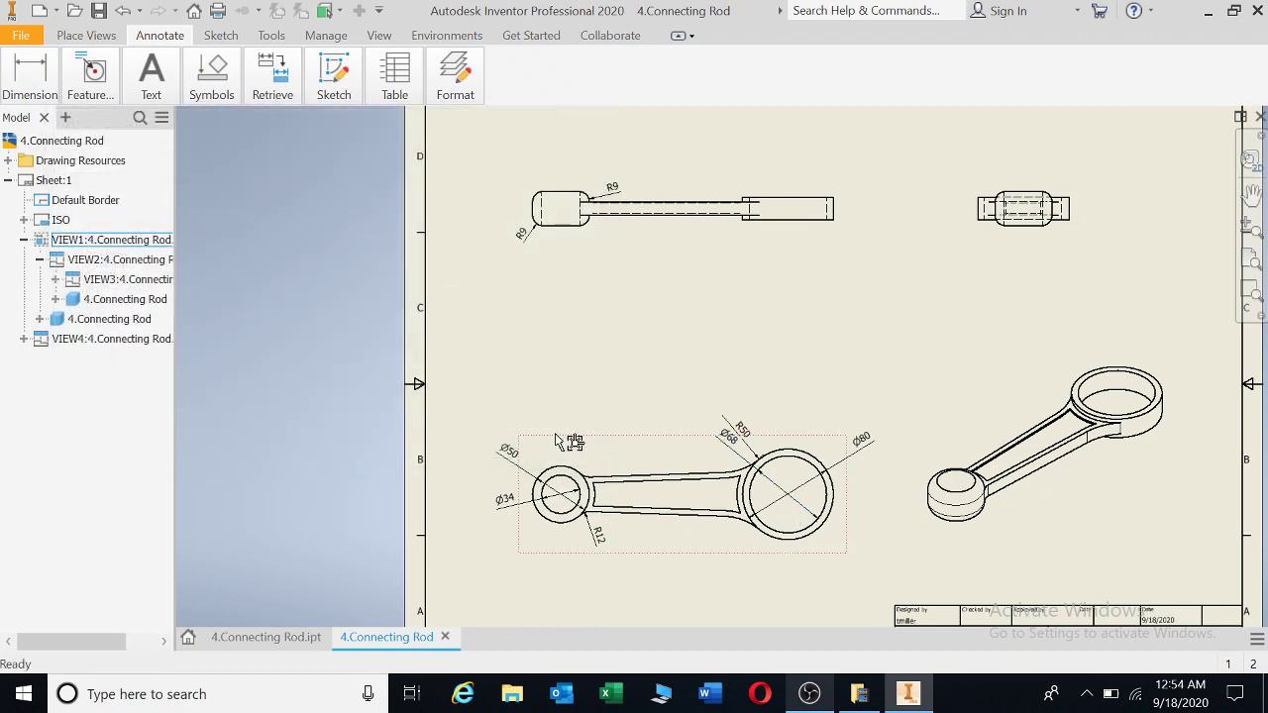
left_click(16, 92)
left_click(36, 132)
left_click(581, 527)
left_click(776, 538)
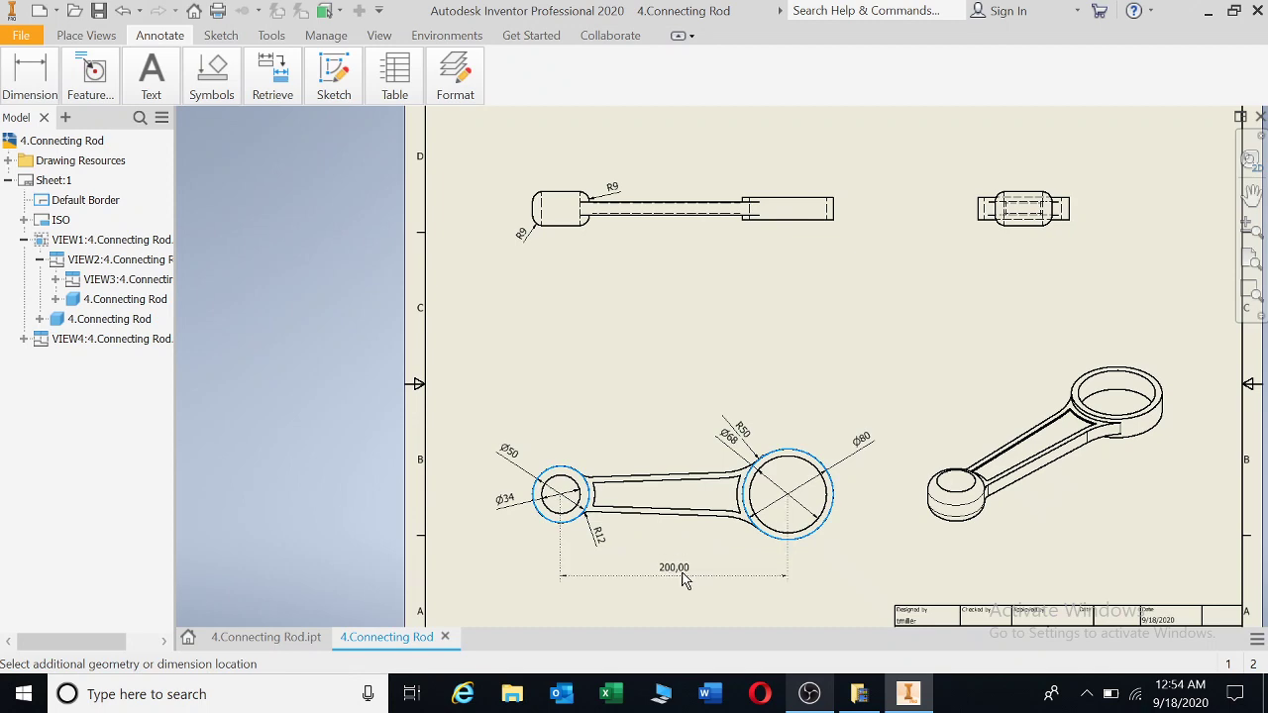
left_click(684, 579)
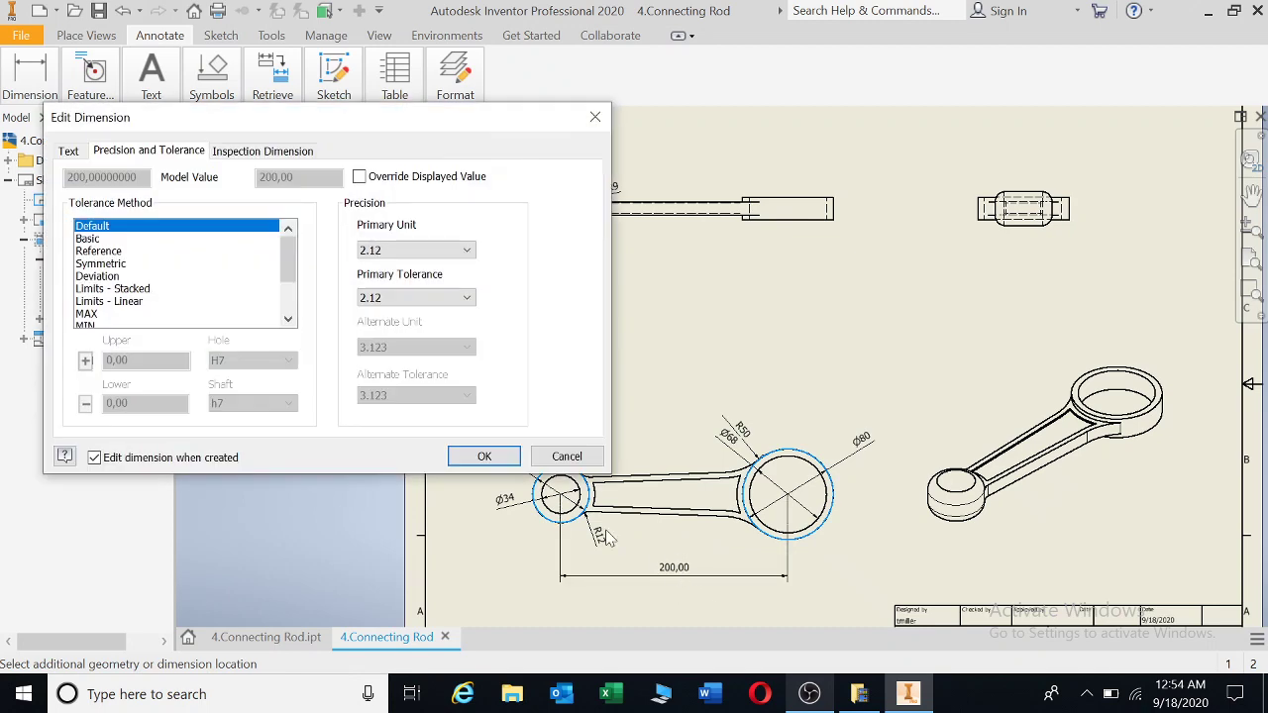
left_click(466, 251)
left_click(424, 264)
left_click(486, 460)
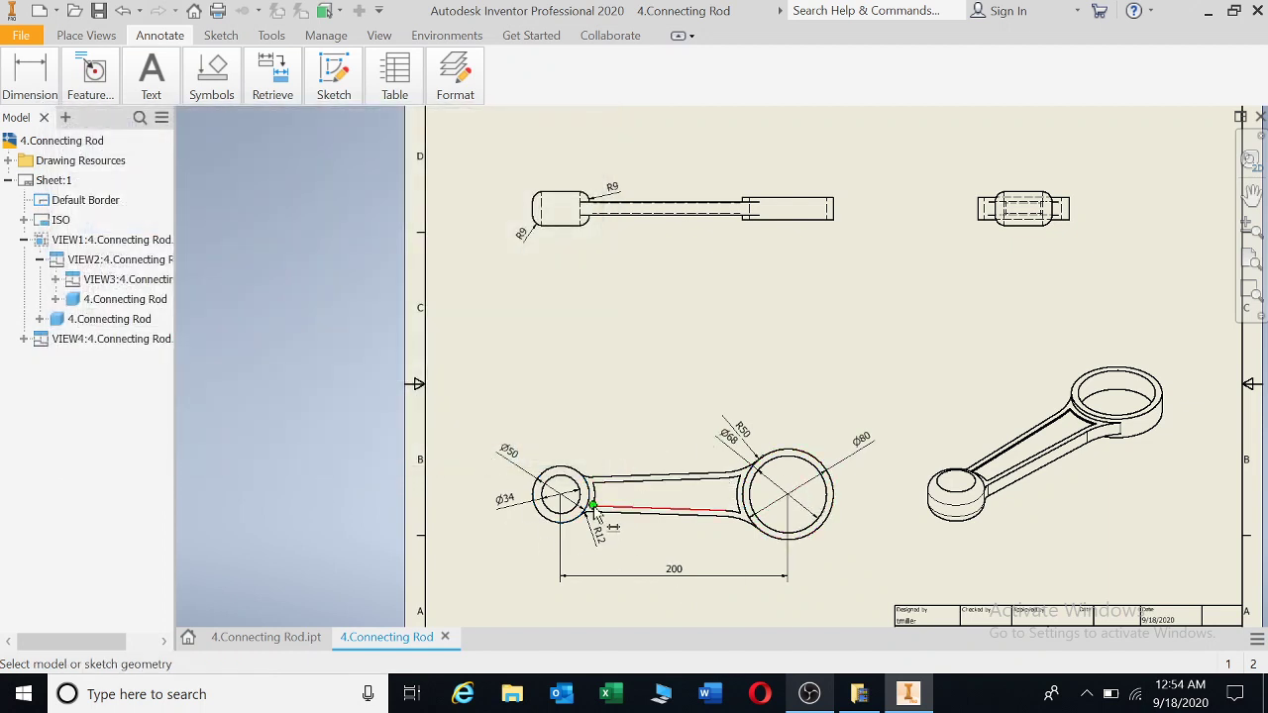
Step: Dimension the rod's upper edge as 5 with no decimals
left_click(644, 484)
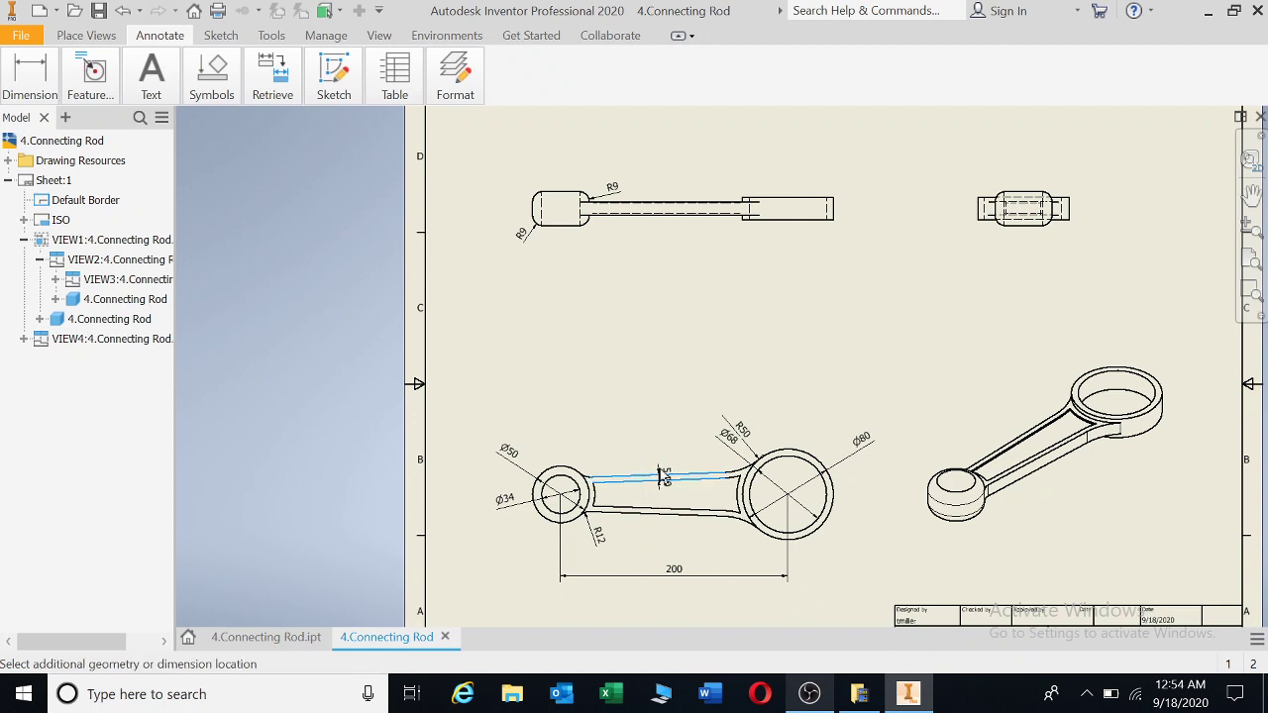
left_click(668, 499)
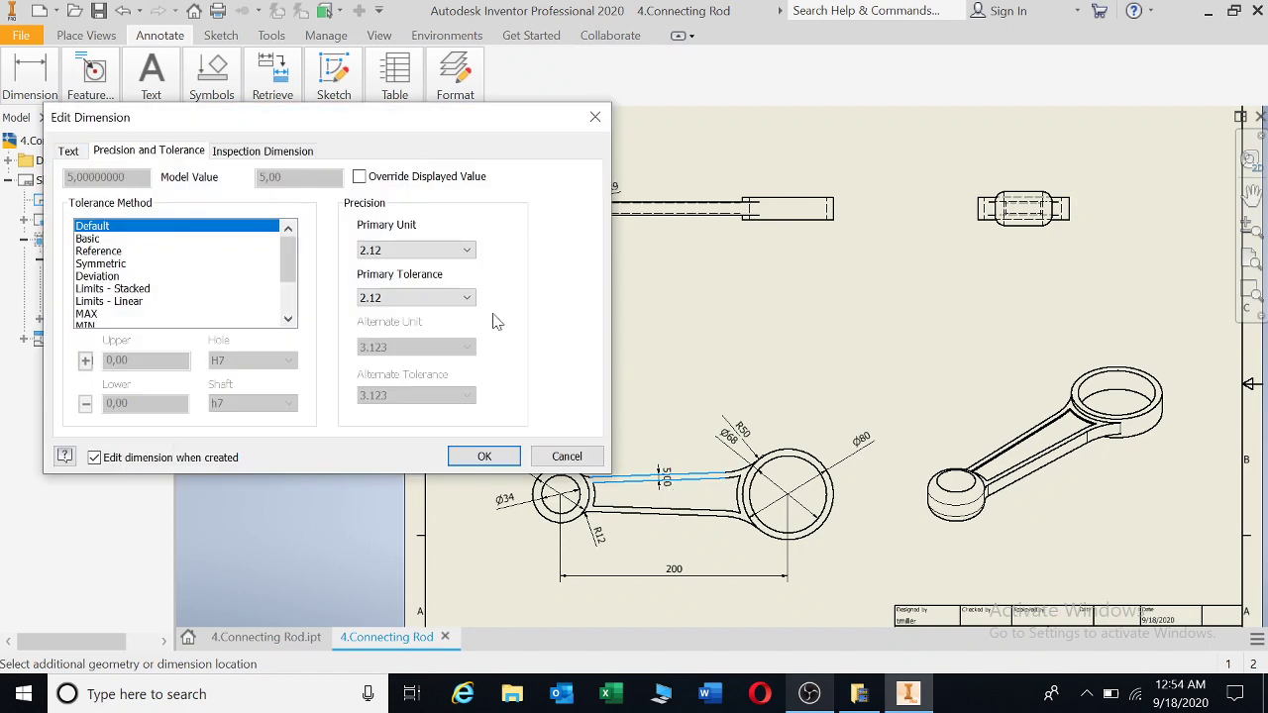
left_click(459, 251)
left_click(411, 274)
left_click(484, 456)
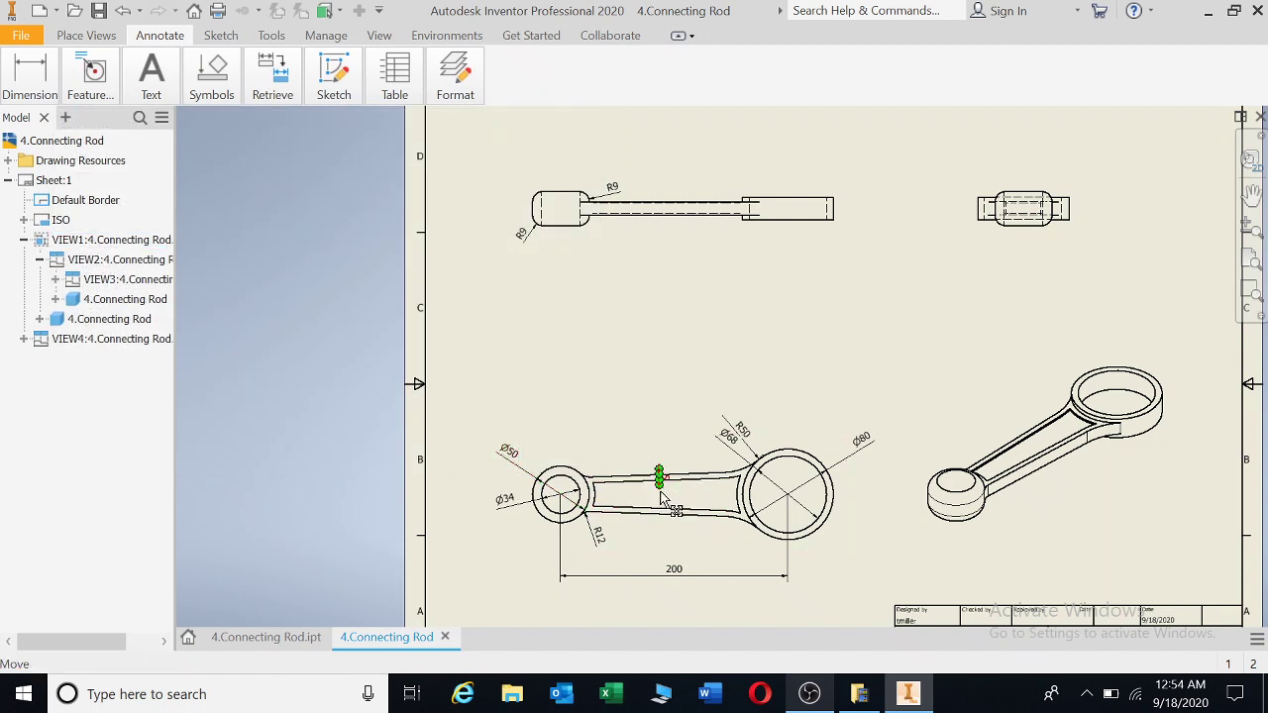
Step: Move the 5 thickness dimension onto the shank and reframe the sheet to show the top views
mouse_move(664, 503)
left_mouse_down()
mouse_move(649, 510)
mouse_move(602, 428)
mouse_move(564, 397)
mouse_move(507, 416)
mouse_move(793, 448)
mouse_move(674, 453)
left_mouse_up()
scroll(686, 481, "up", 5)
scroll(702, 482, "down", 5)
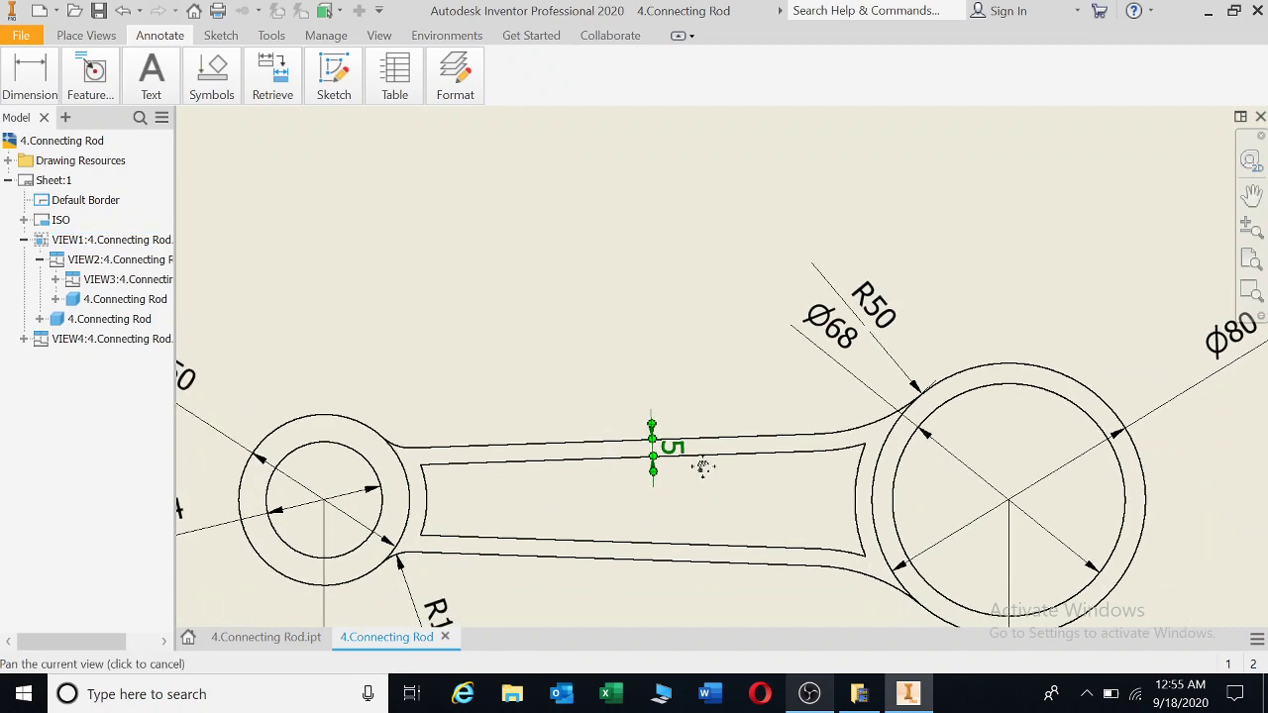
middle_click_drag(705, 467, 674, 391)
scroll(674, 392, "down", 3)
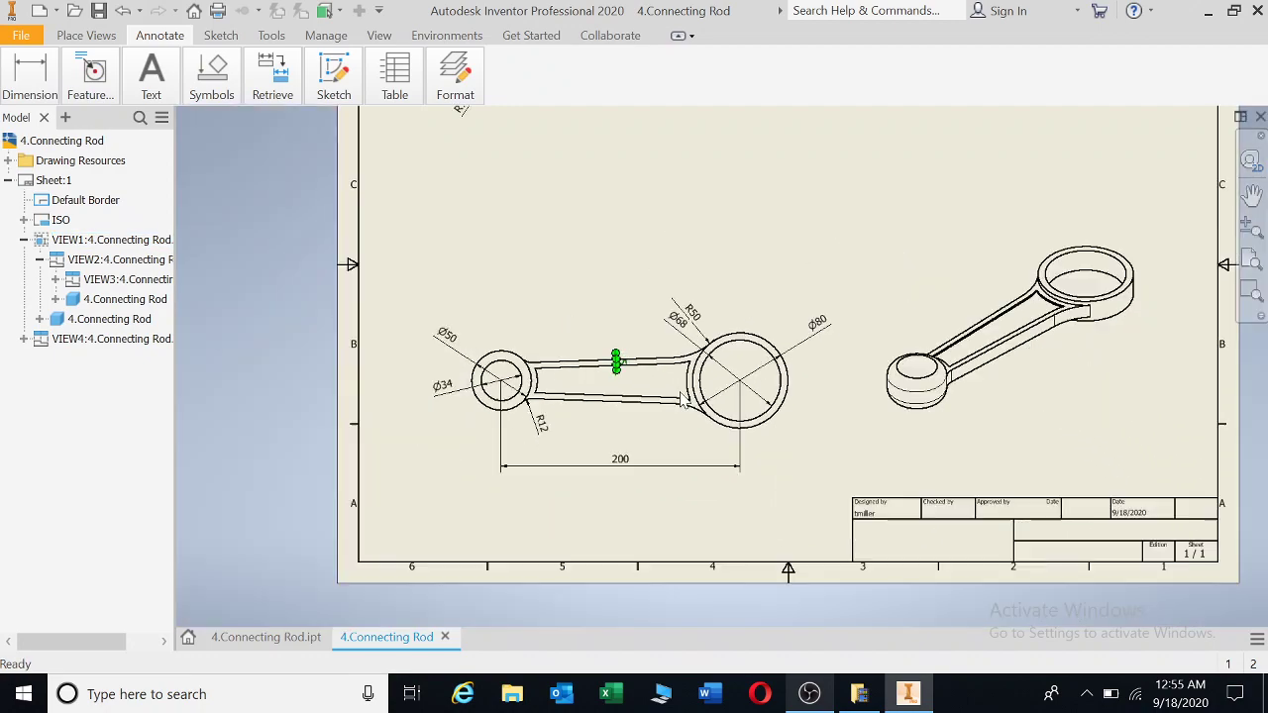
middle_click_drag(835, 253, 861, 300)
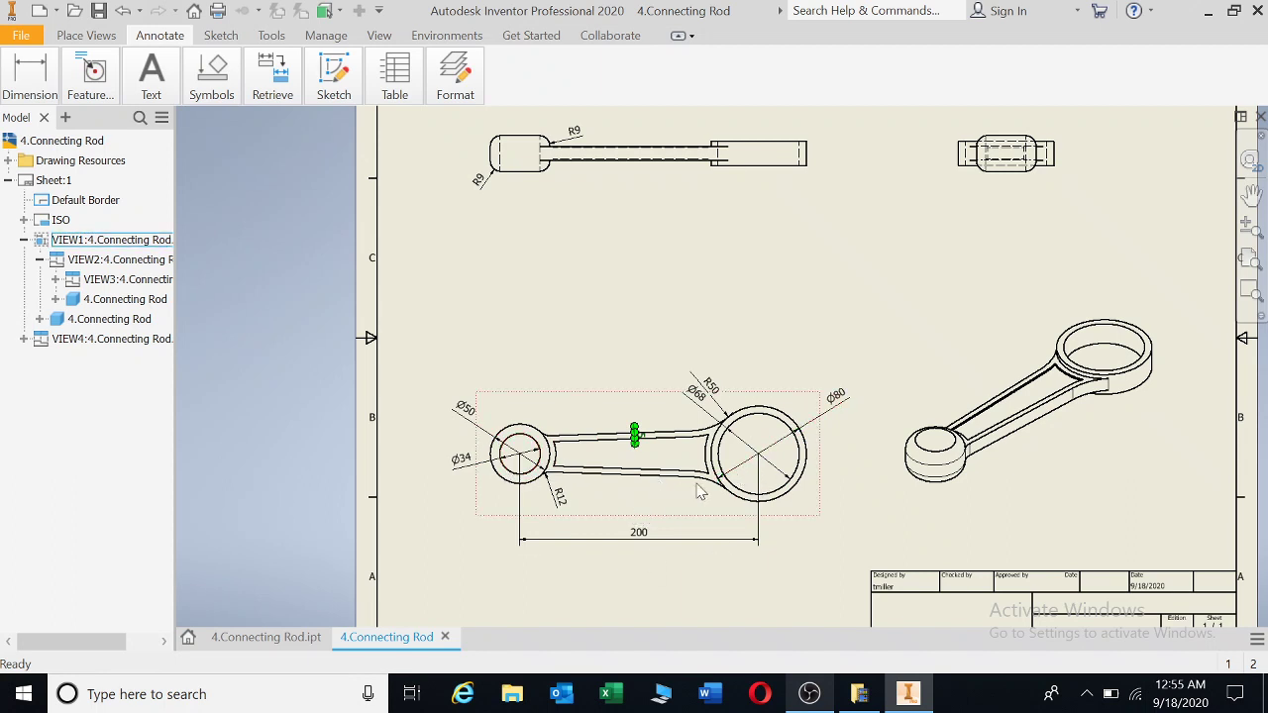
Step: Add a 30 height dimension to the top view's rounded left end, with no decimals
left_click(29, 79)
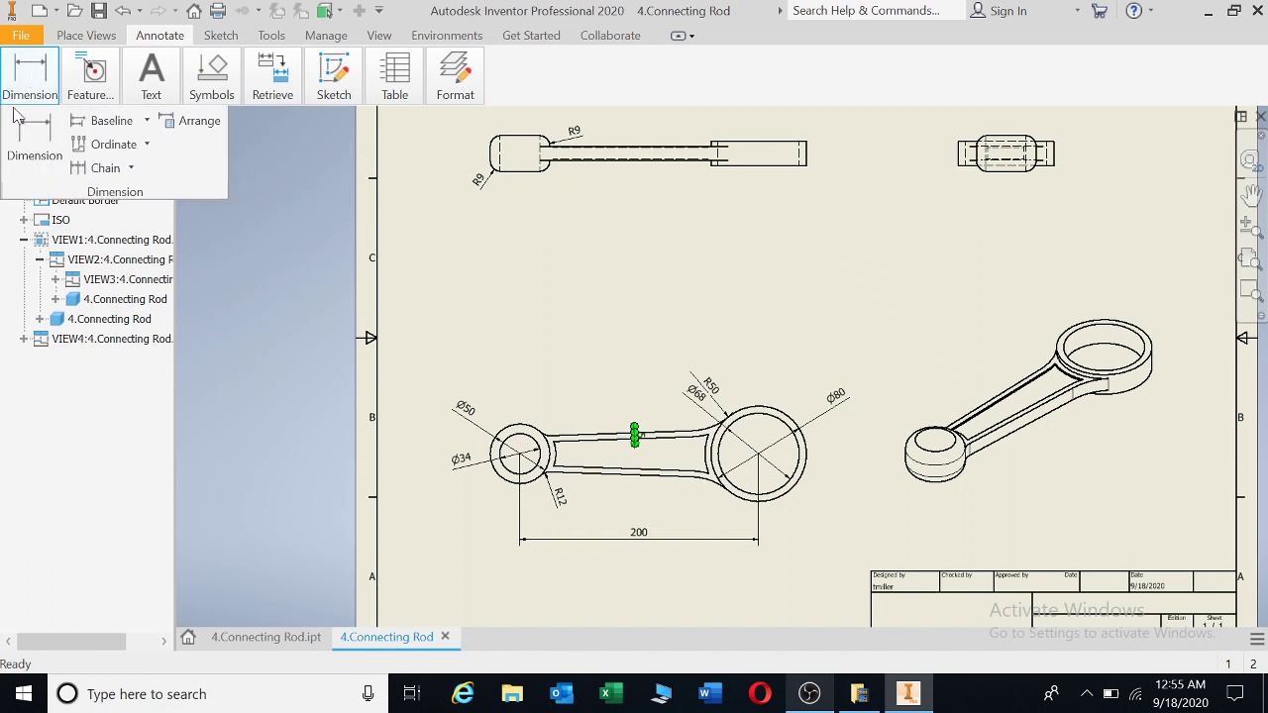
left_click(35, 139)
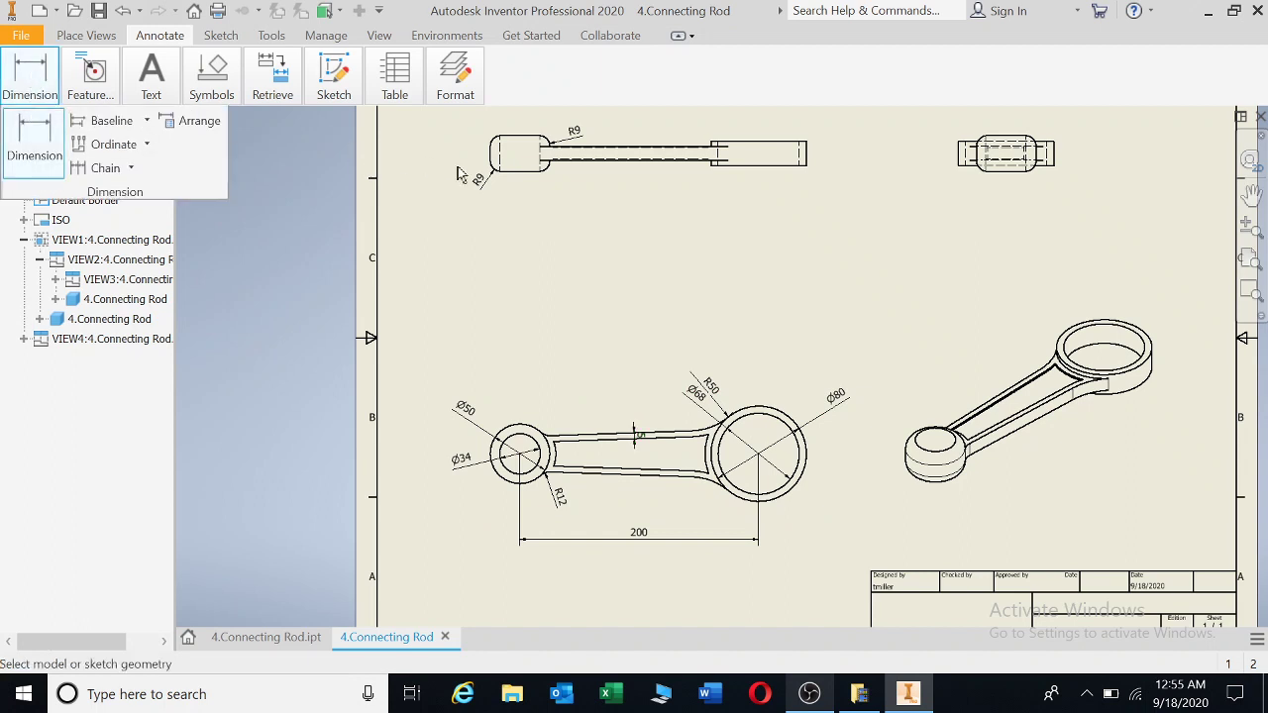
left_click(522, 135)
left_click(523, 172)
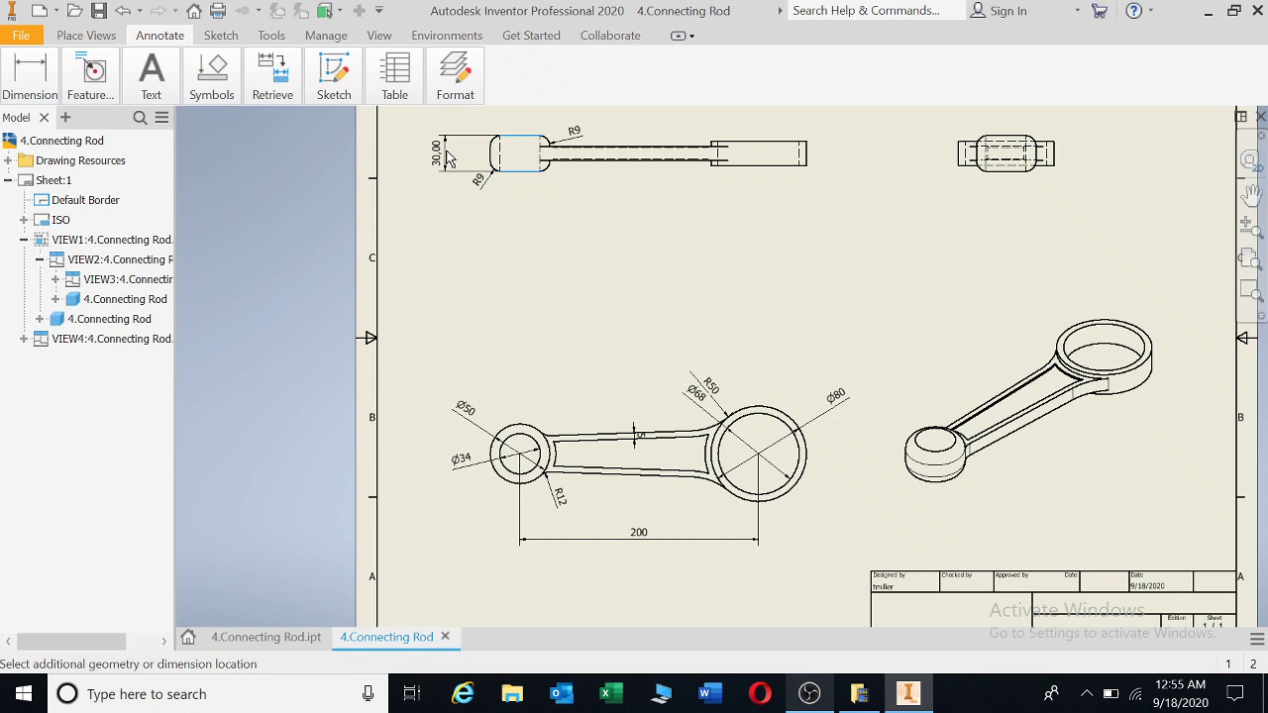
left_click(447, 158)
left_click(470, 250)
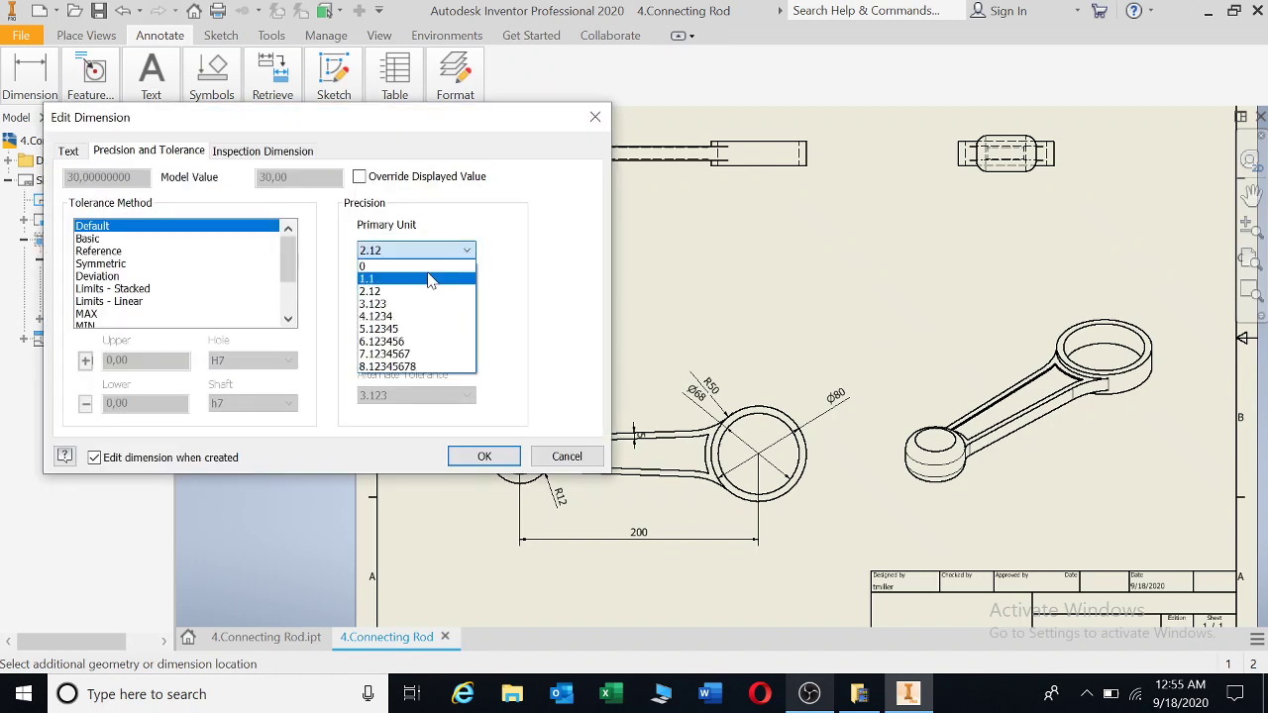
left_click(431, 267)
left_click(485, 455)
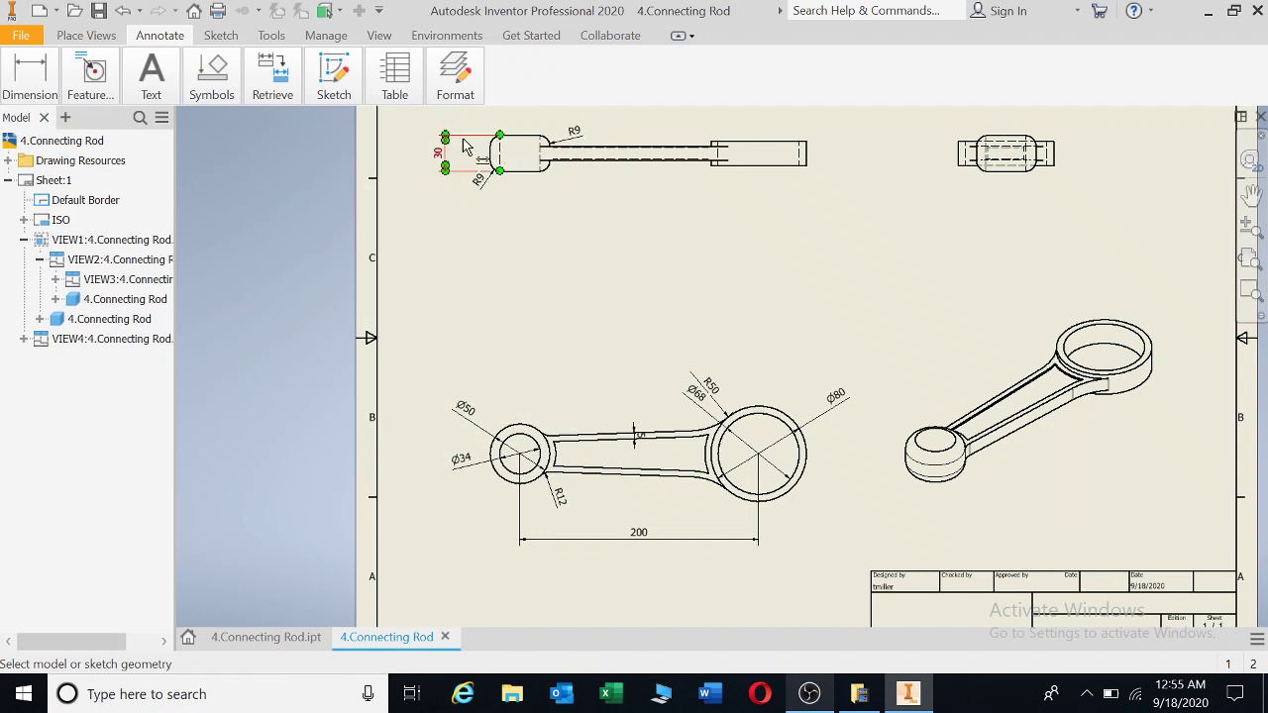
Step: Add a 12 height dimension beside the top view's right end, with no decimals
left_click(445, 167)
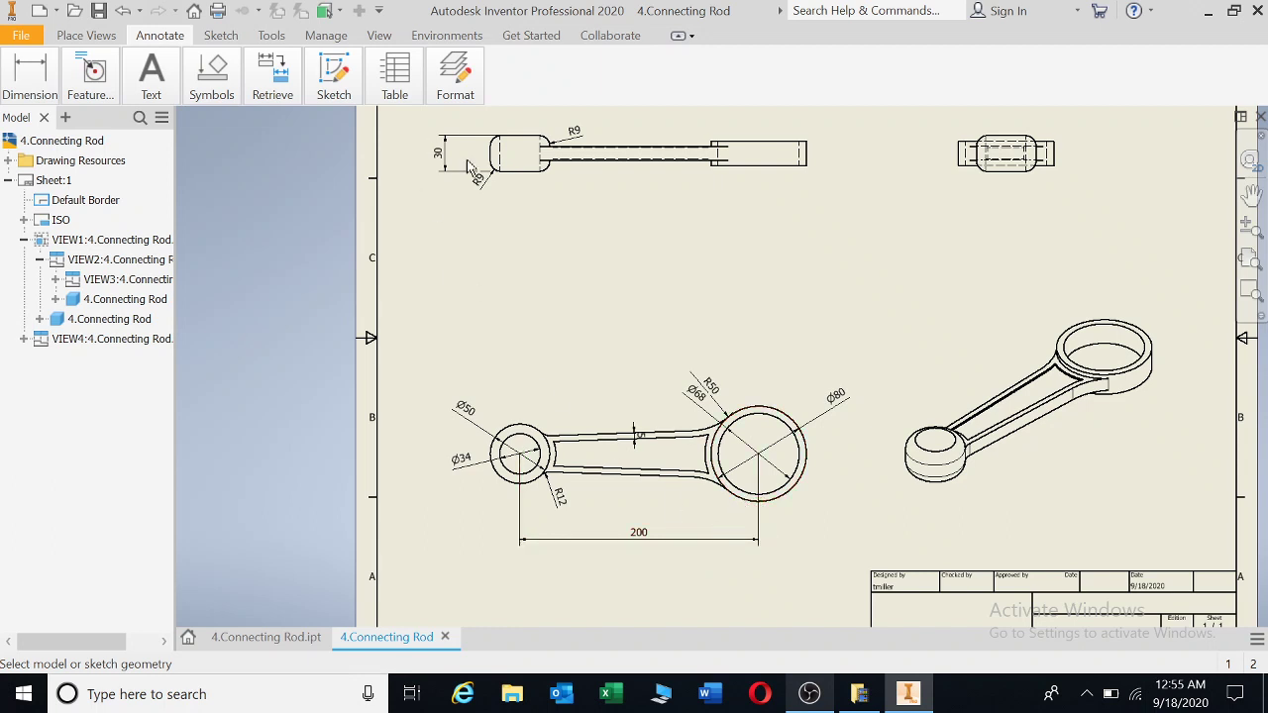
left_click(634, 160)
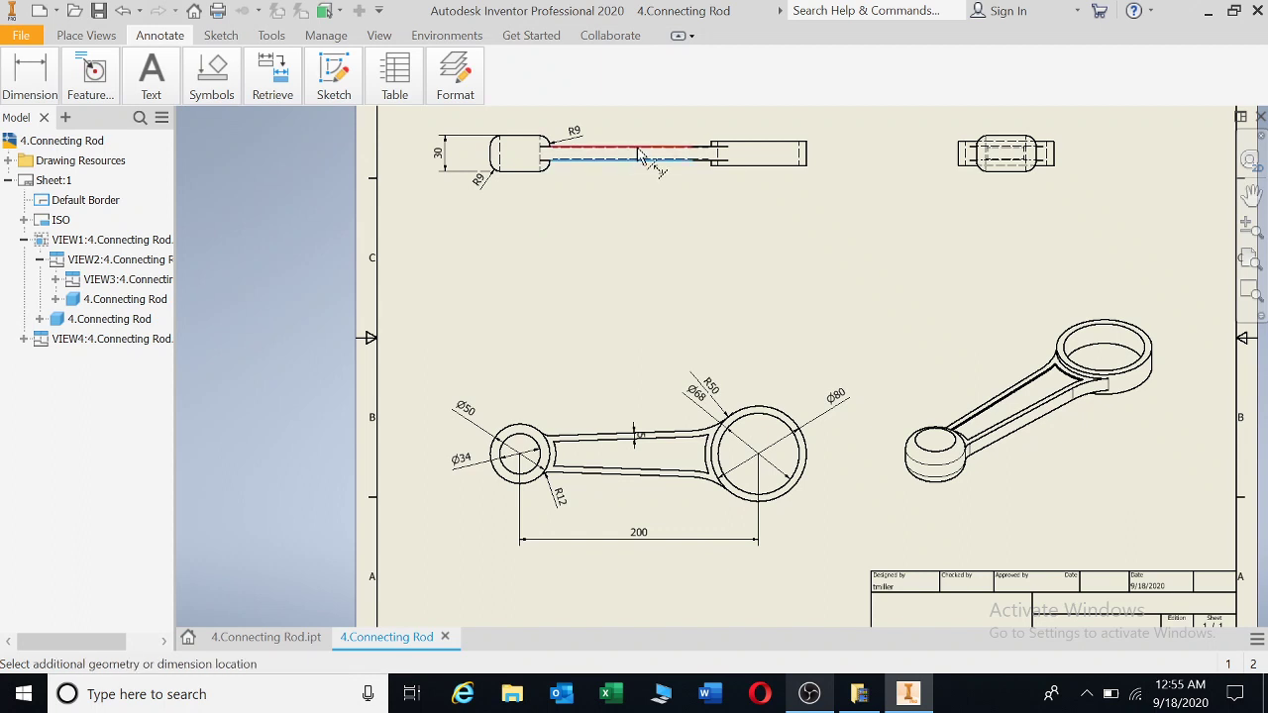
left_click(645, 148)
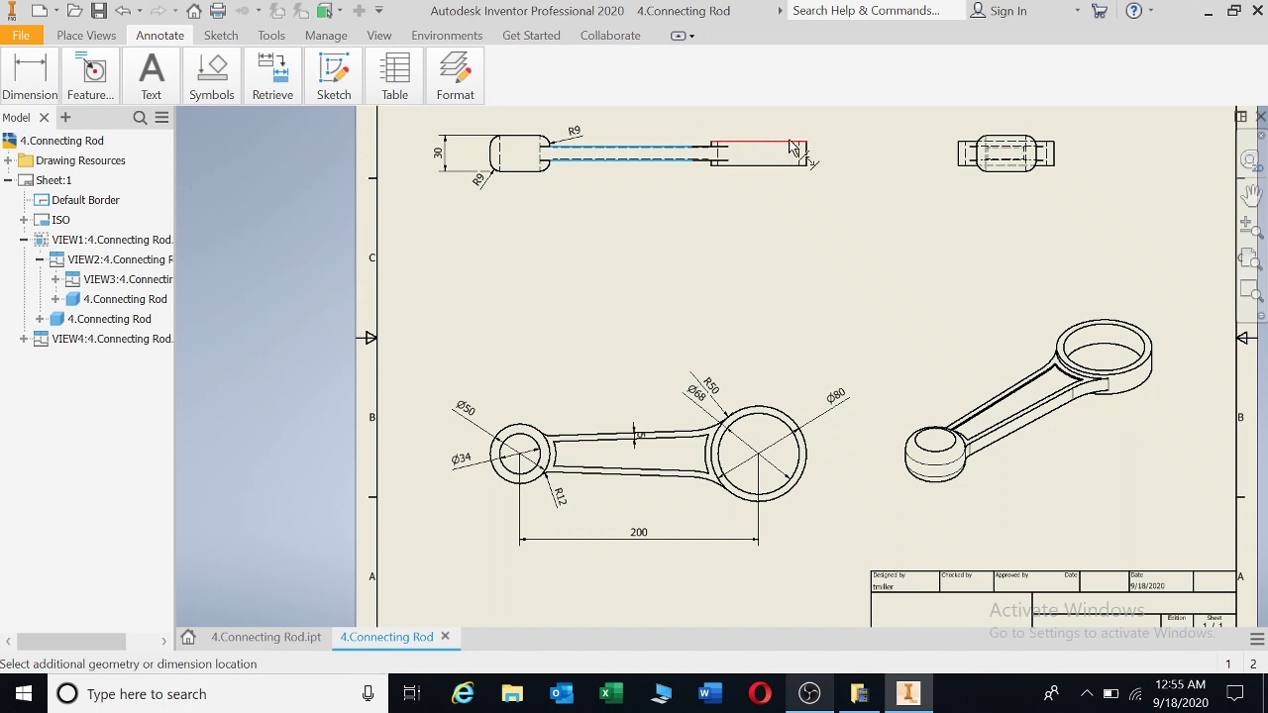
left_click(860, 157)
left_click(453, 250)
left_click(425, 263)
left_click(485, 456)
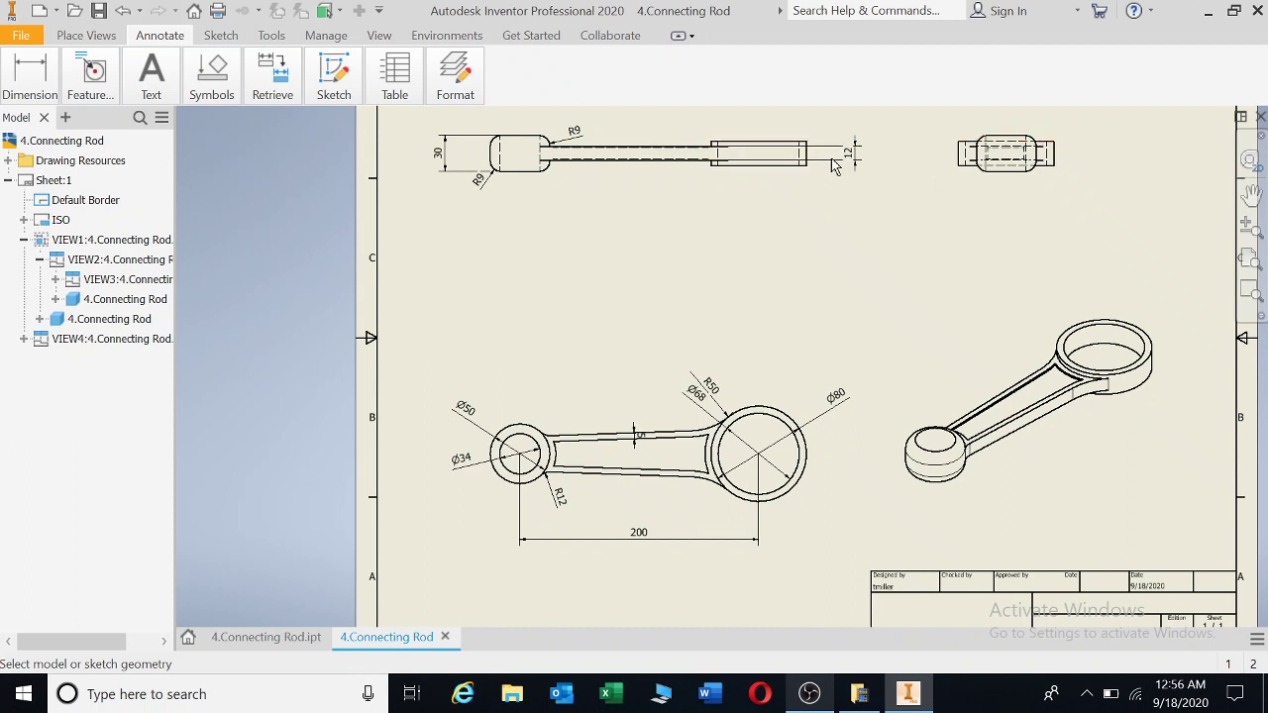
Step: Dimension the top-right end view's height as 20 with precision 0
left_click(1045, 162)
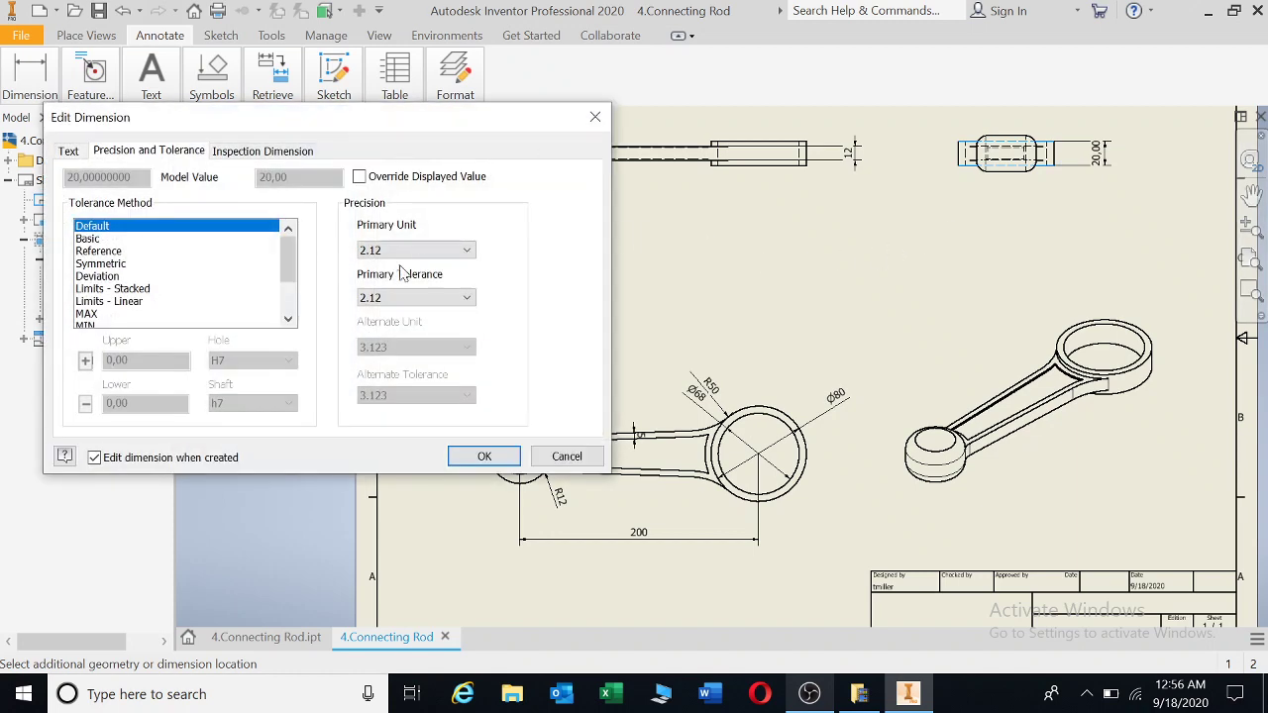
left_click(421, 251)
left_click(406, 266)
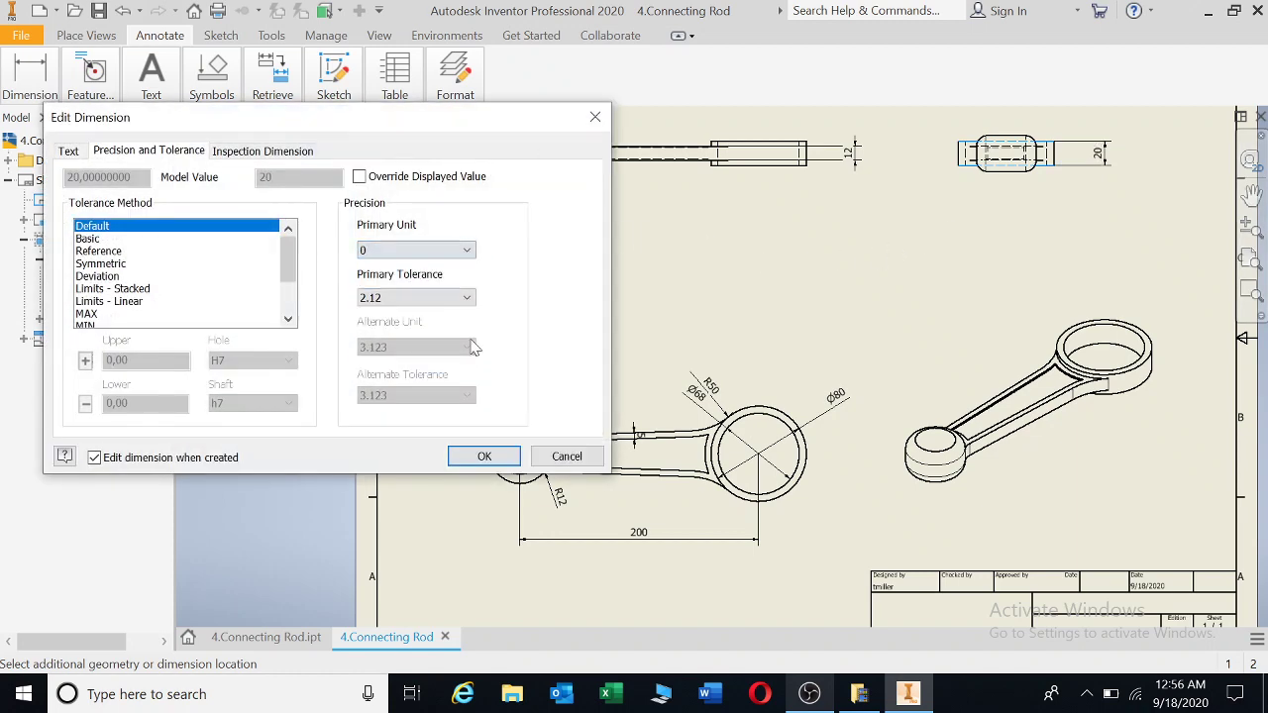
left_click(498, 457)
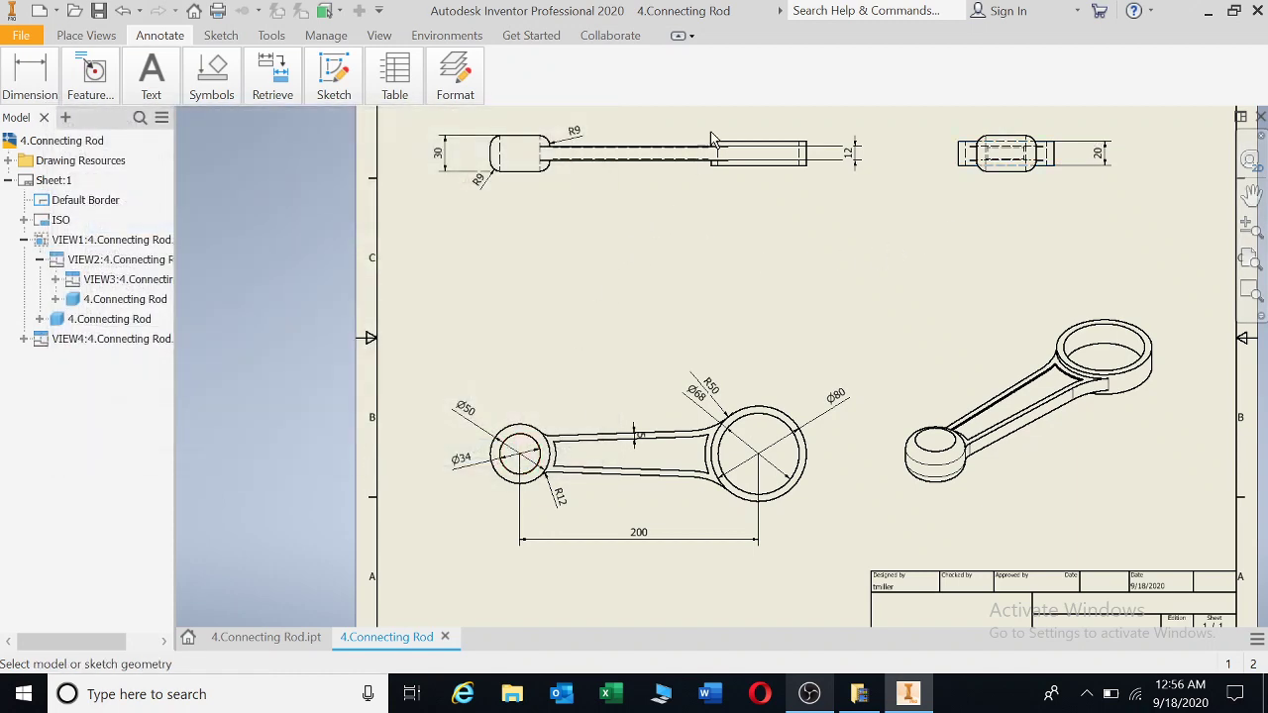
Step: Zoom in and try dimensioning the shank's hidden lines, then dismiss the resulting error
scroll(710, 138, "up", 3)
scroll(708, 139, "up", 3)
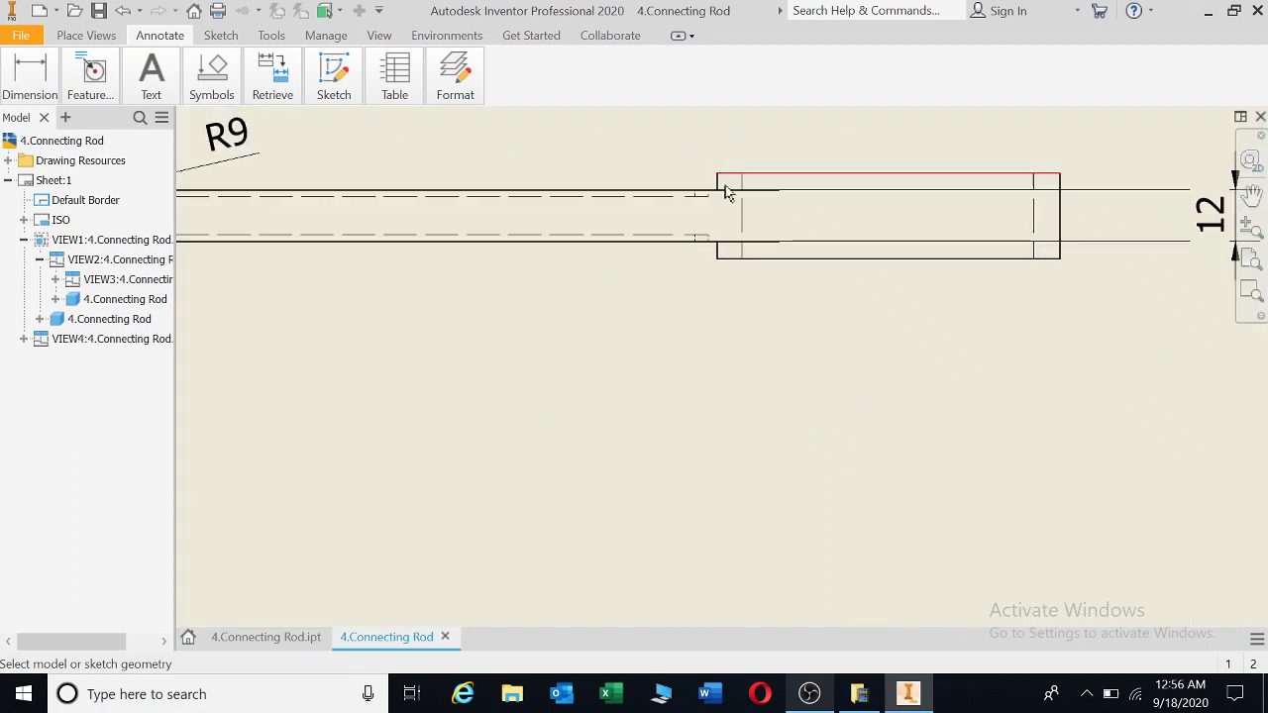
left_click(650, 196)
left_click(644, 236)
left_click(595, 288)
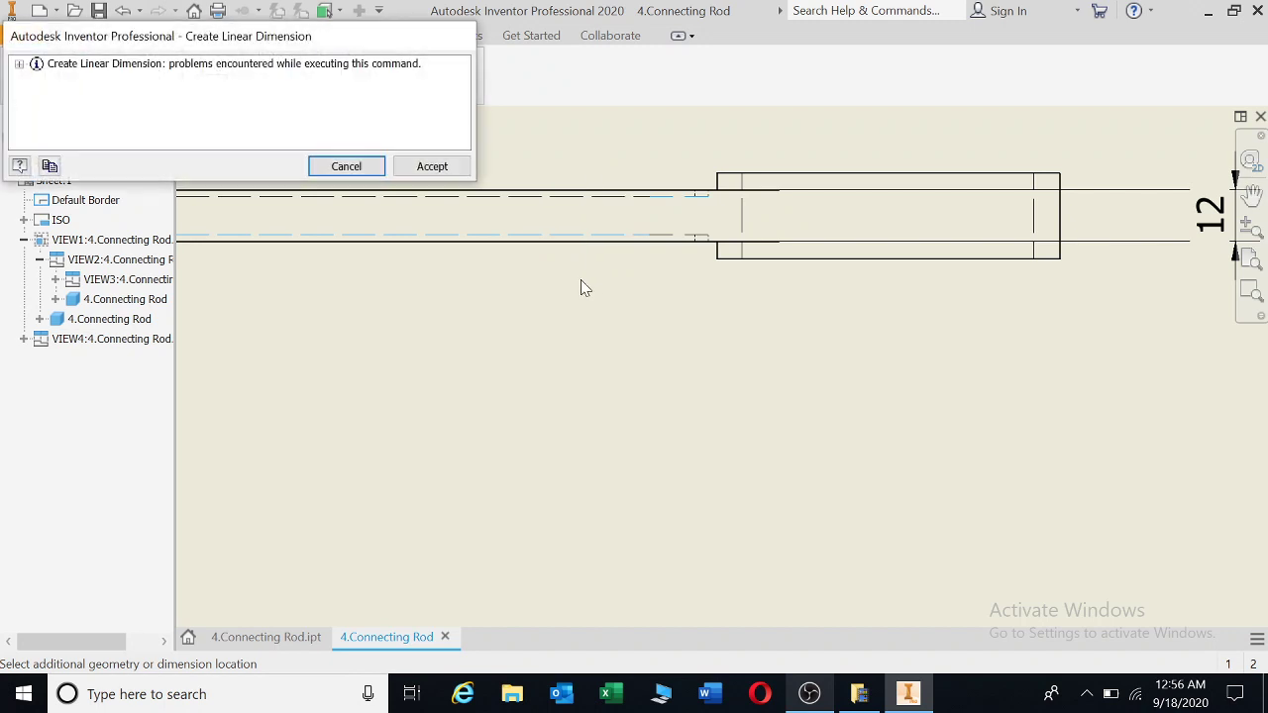
left_click(346, 168)
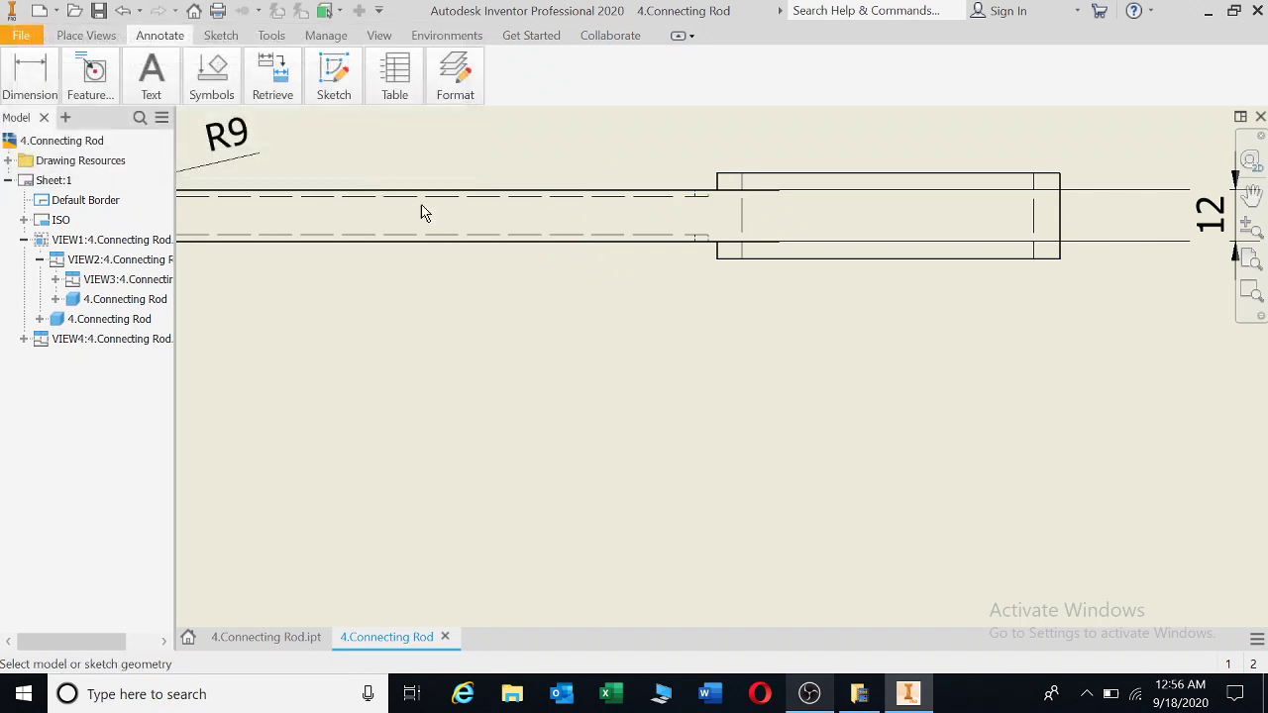
Step: Dimension the 9 spacing between the shank's dashed lines with no decimals
left_click(574, 197)
left_click(574, 233)
left_click(639, 175)
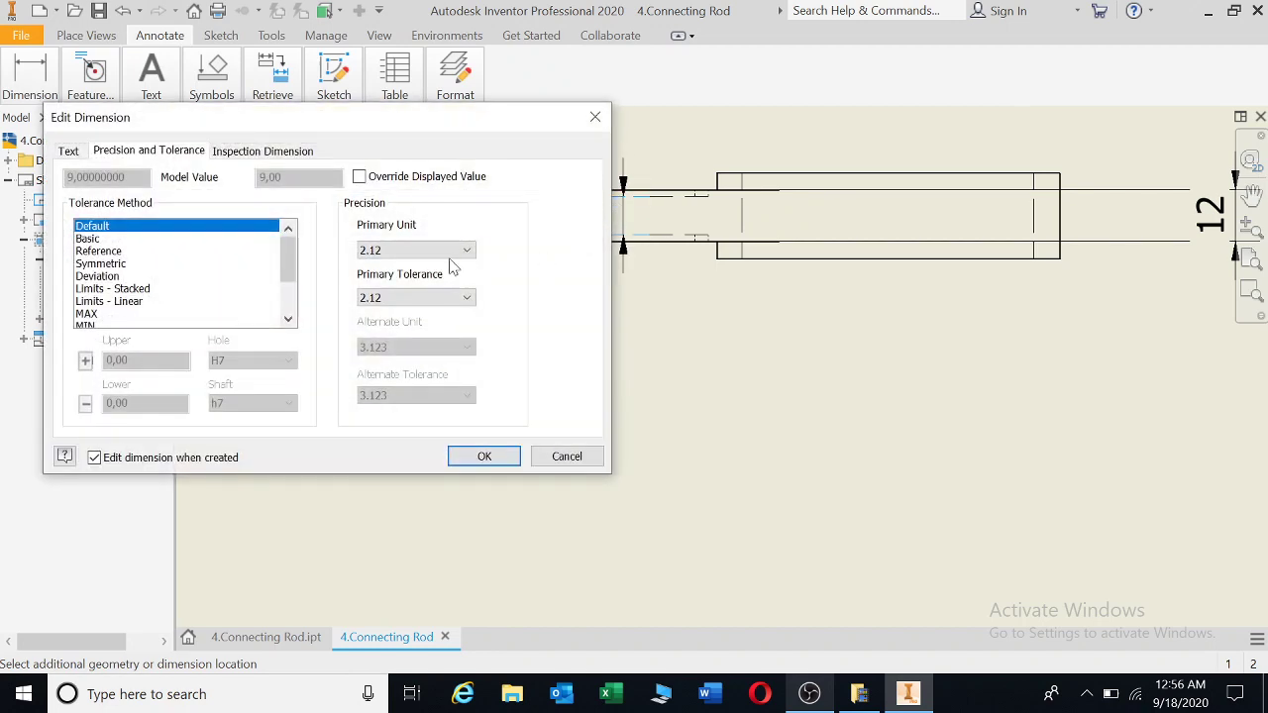
left_click(446, 252)
left_click(433, 268)
left_click(488, 459)
scroll(536, 443, "up", 5)
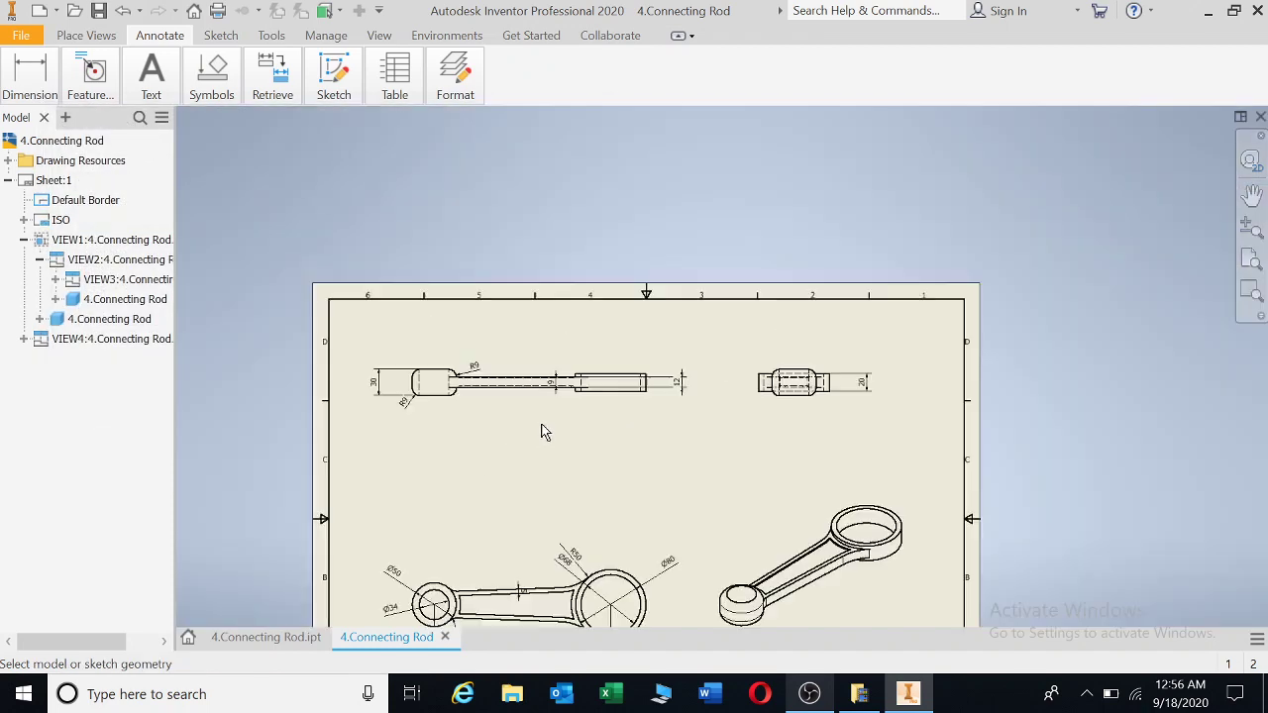
scroll(640, 357, "down", 2)
scroll(734, 368, "down", 3)
scroll(738, 369, "up", 3)
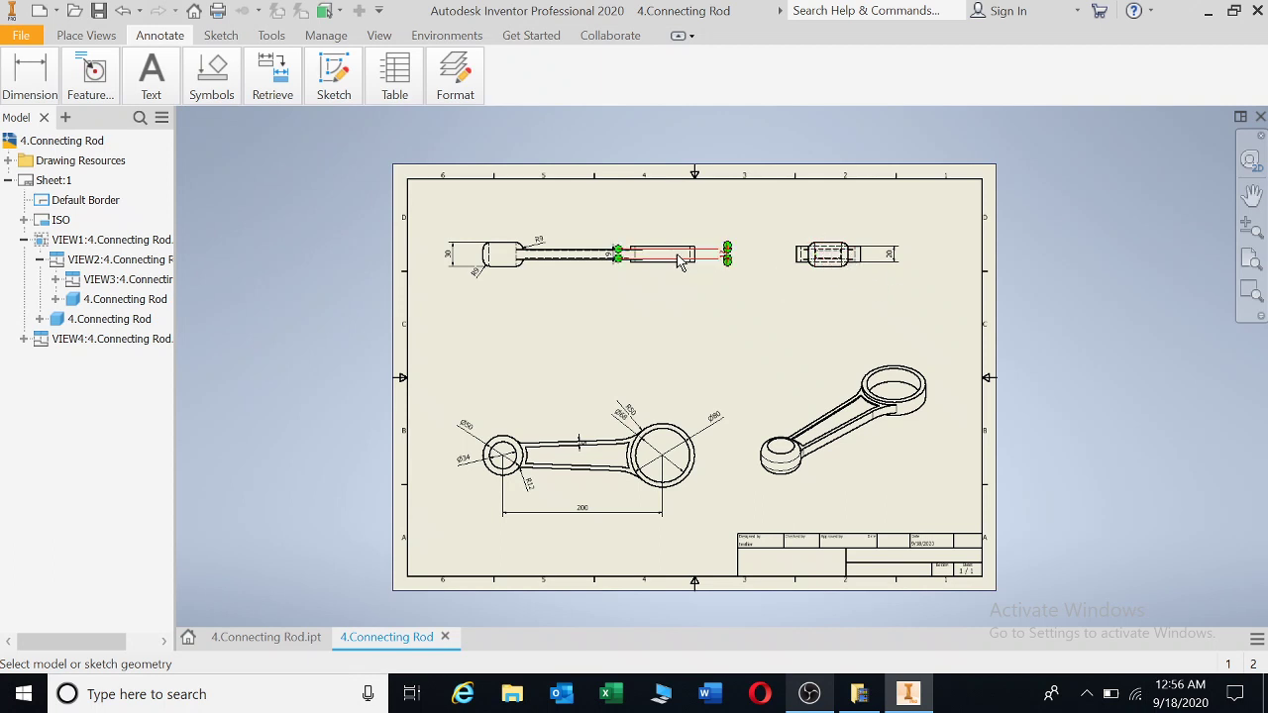
scroll(692, 260, "down", 5)
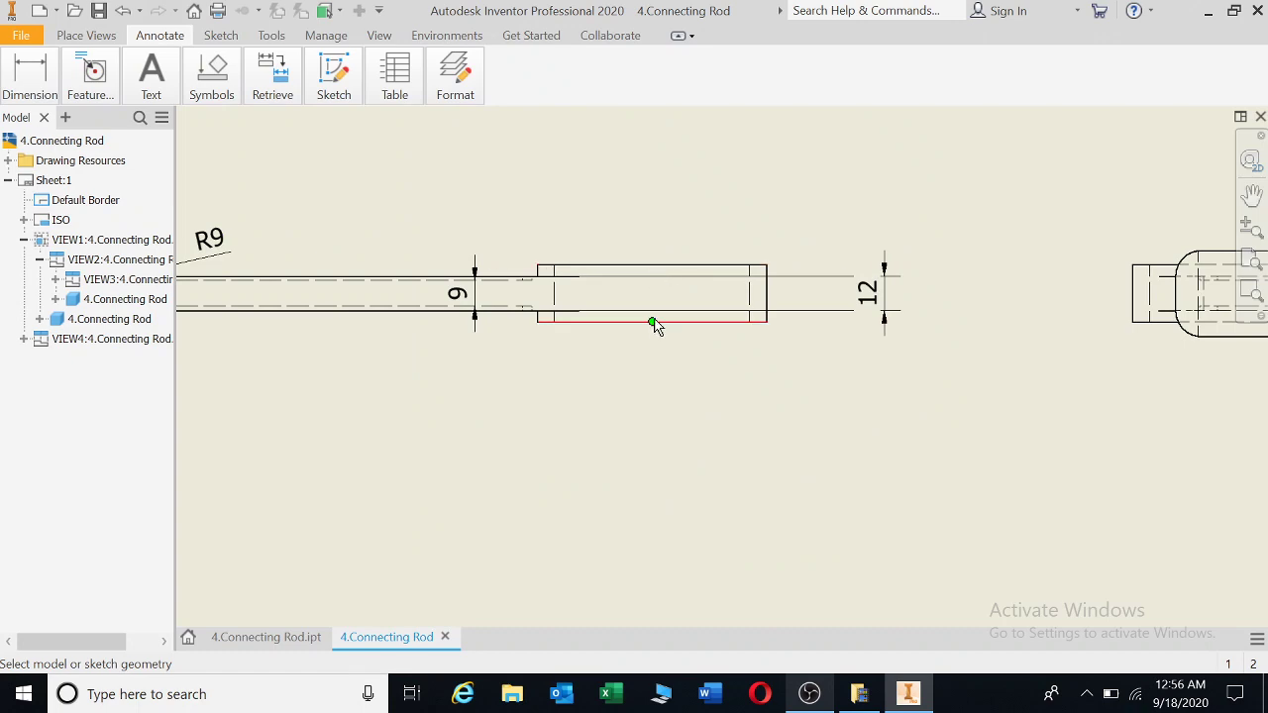
key("Home")
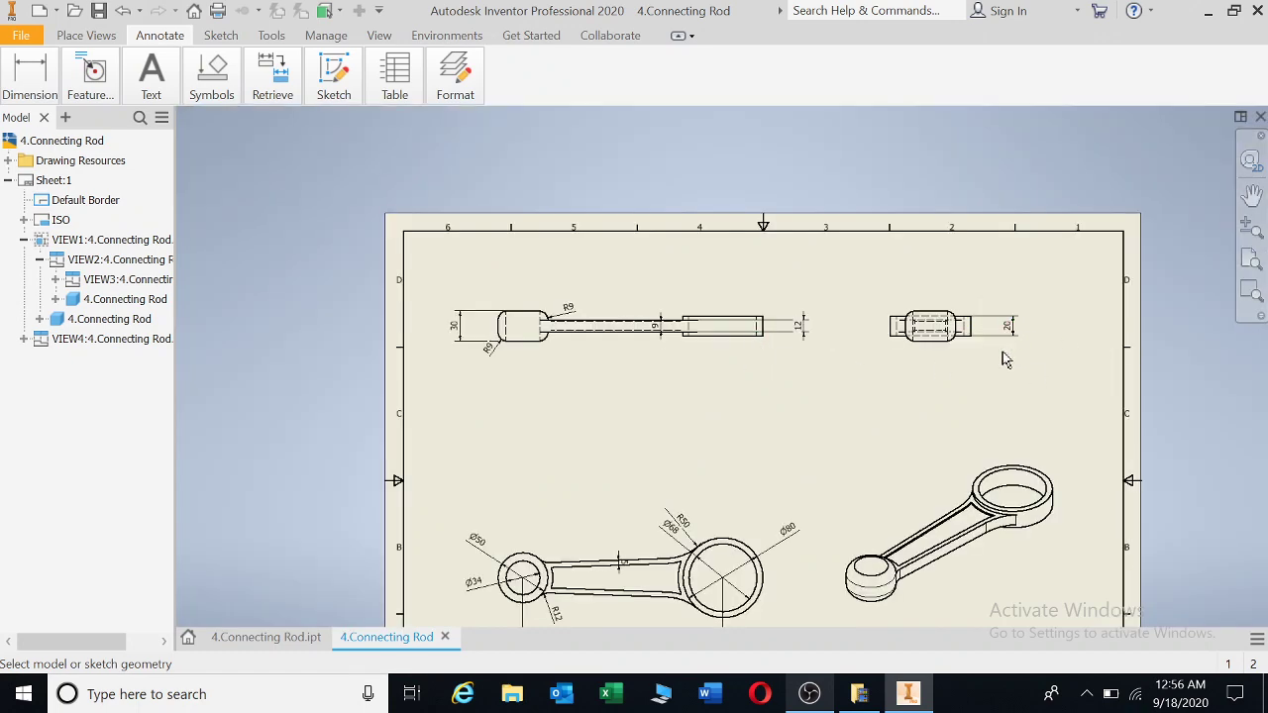
middle_click_drag(883, 363, 879, 299)
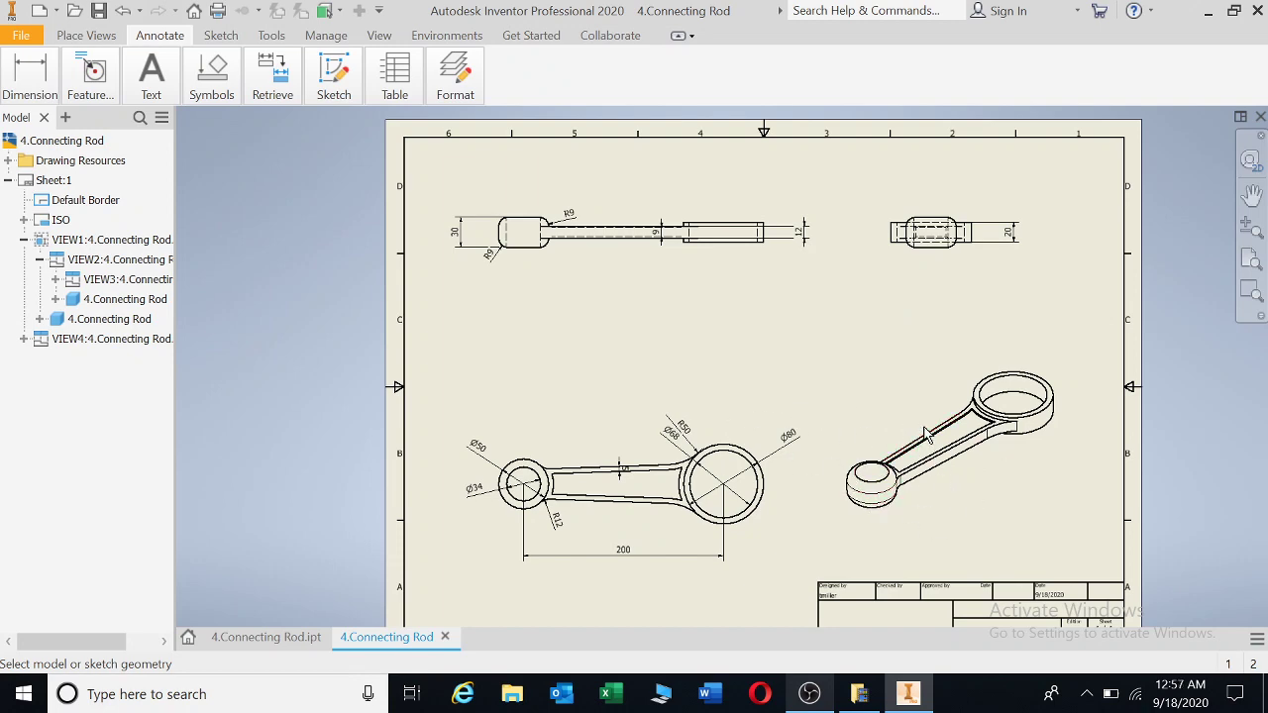
scroll(892, 396, "up", 1)
scroll(887, 357, "down", 2)
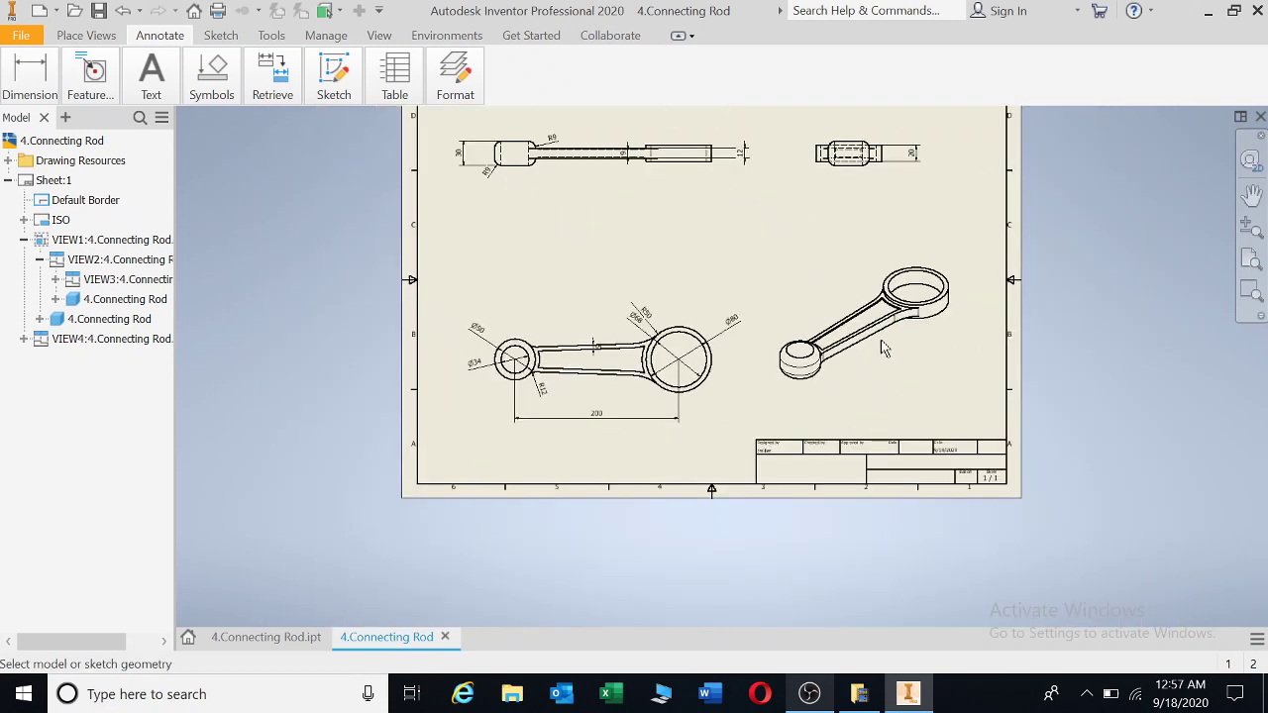
scroll(840, 341, "up", 4)
scroll(840, 341, "down", 3)
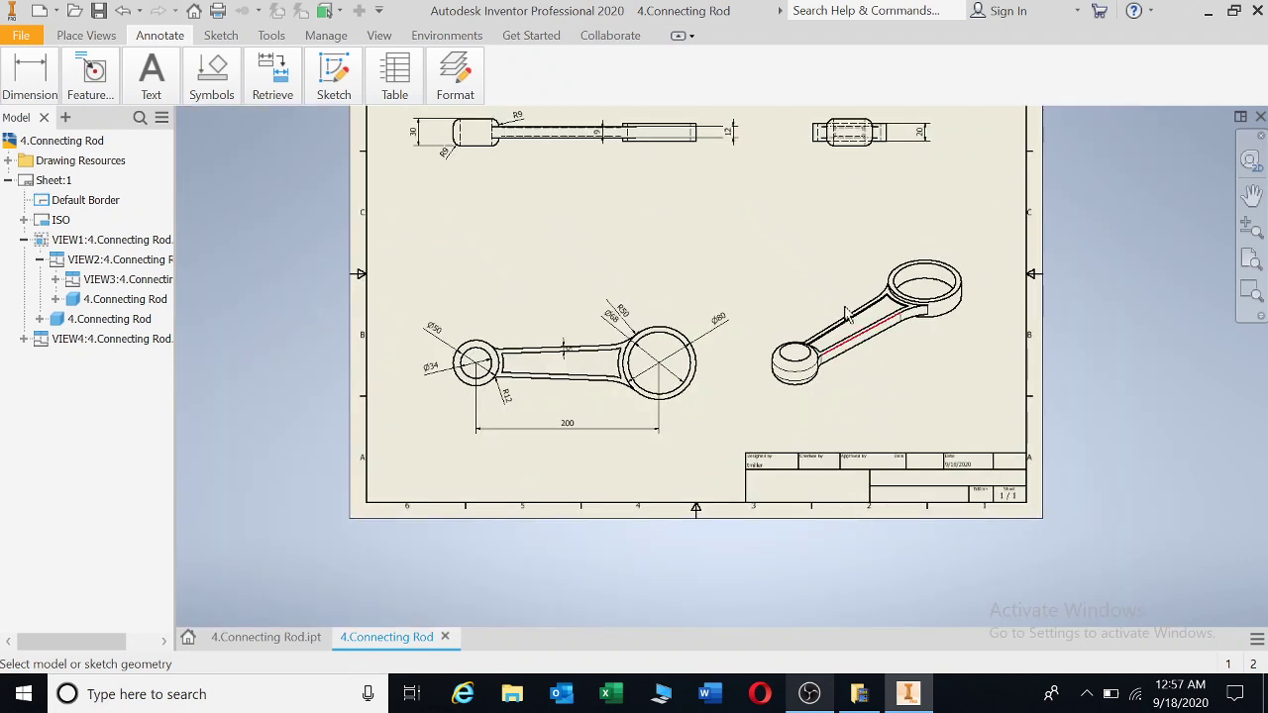
middle_click_drag(829, 292, 791, 367)
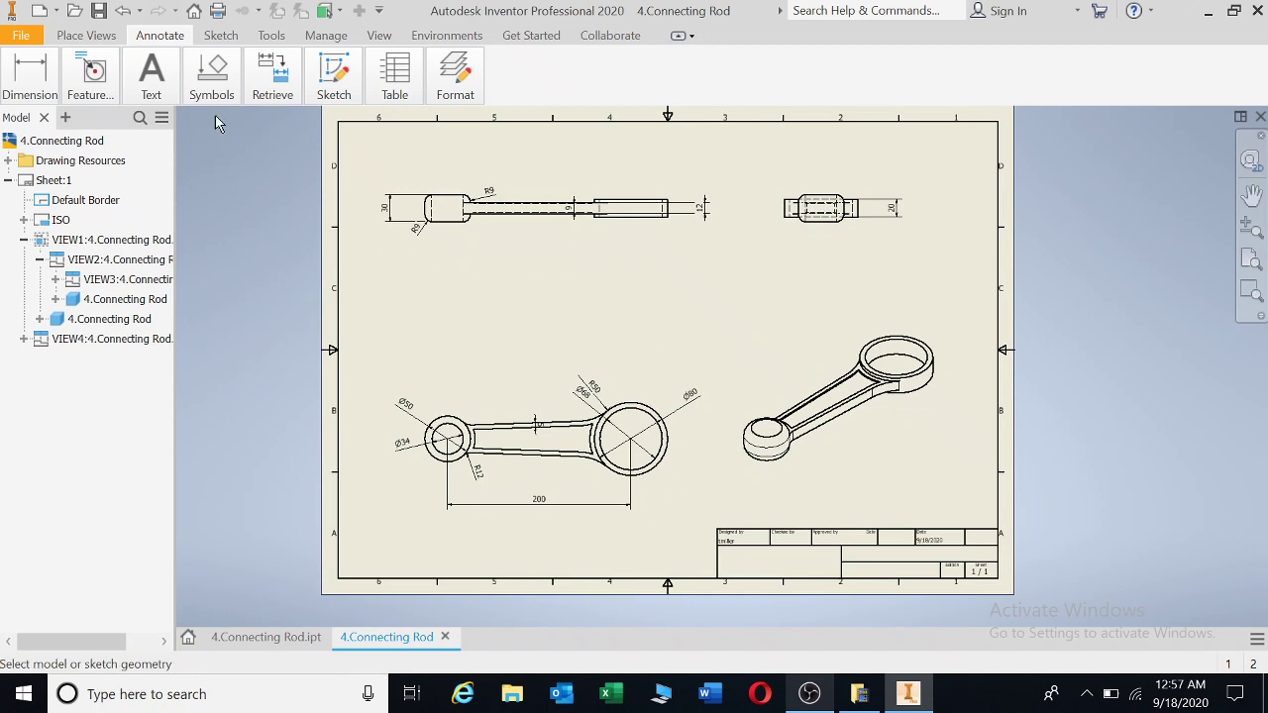
Step: Save the drawing as 4.Connecting Rod.dwg in Inventor Drawing Files format
left_click(98, 14)
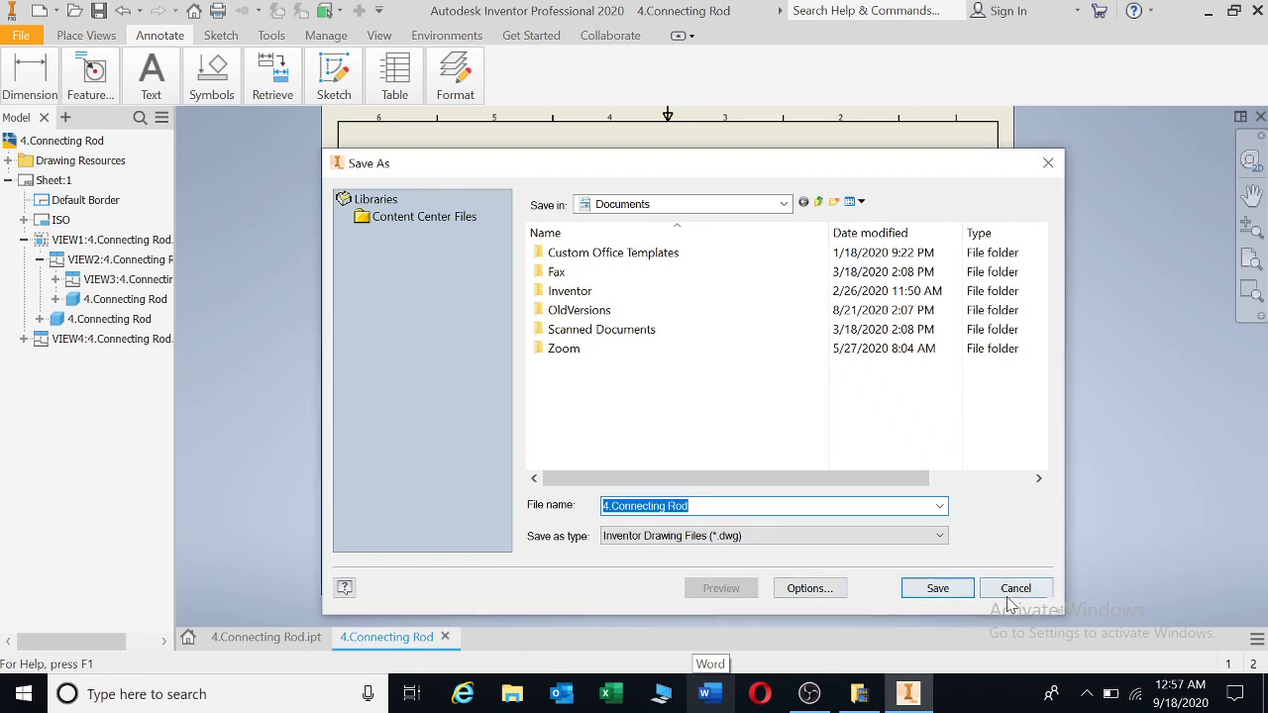
left_click(944, 591)
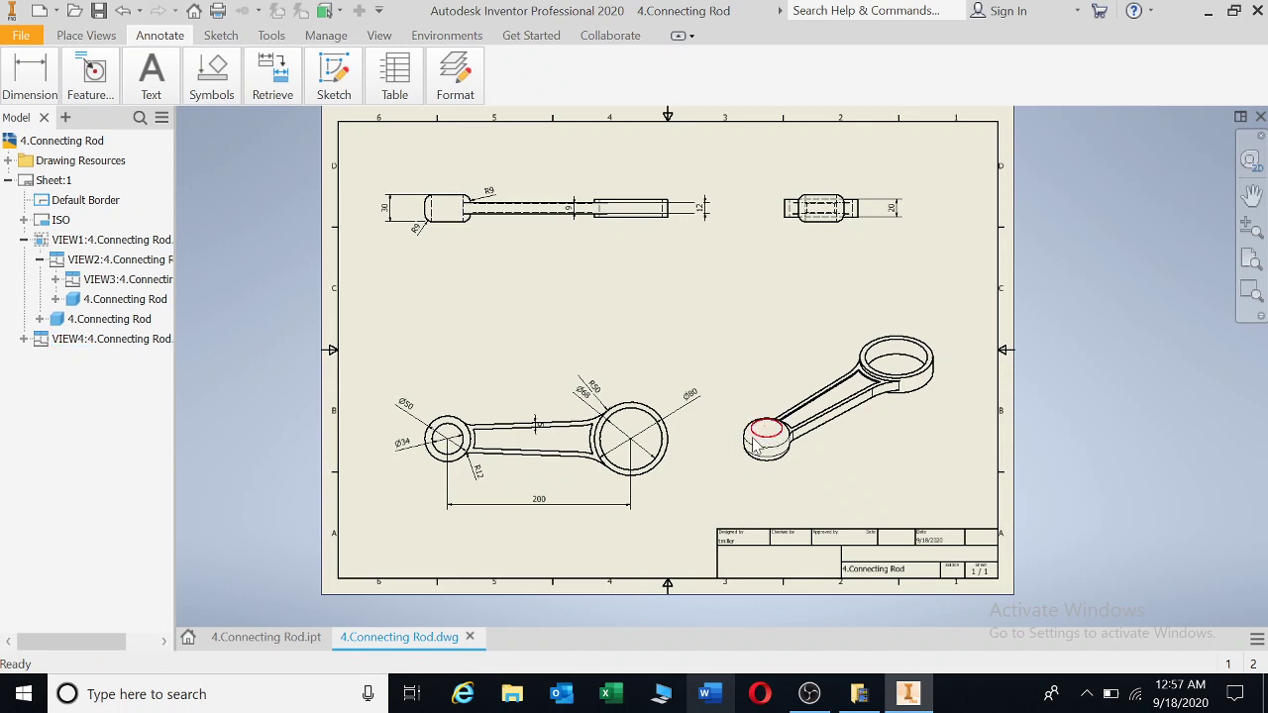
scroll(765, 433, "up", 3)
scroll(758, 441, "down", 2)
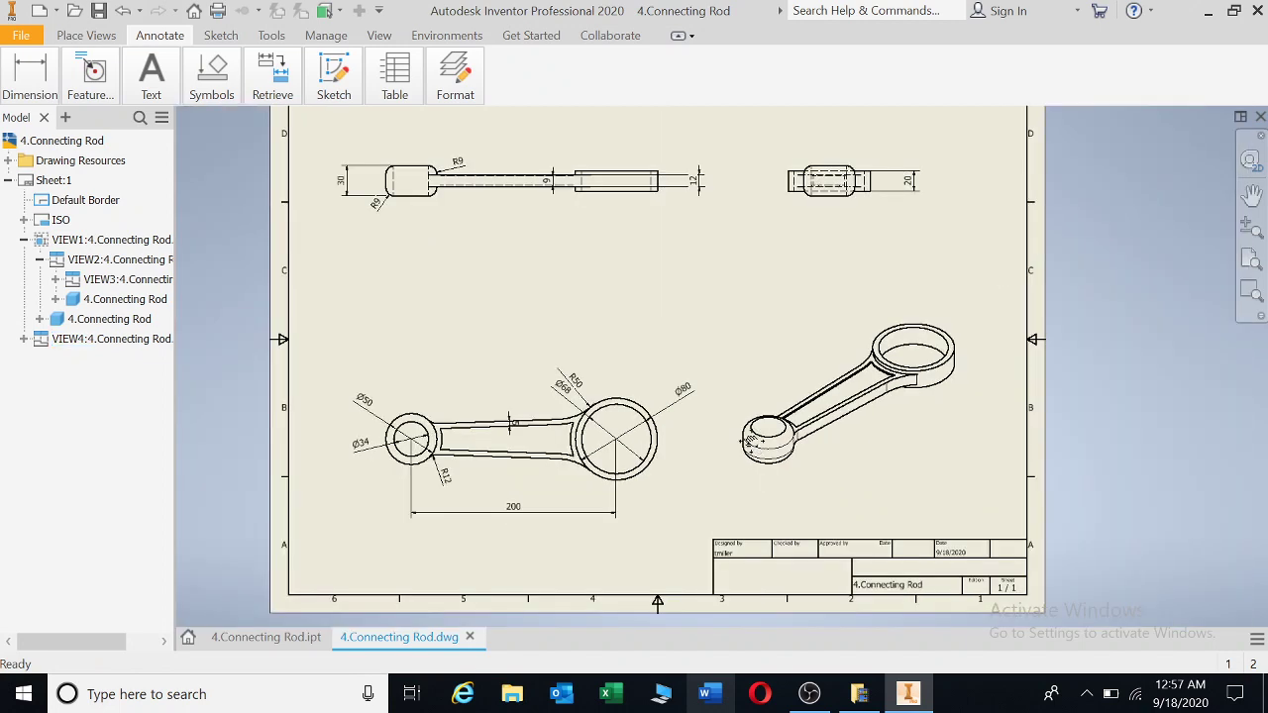
scroll(745, 446, "down", 3)
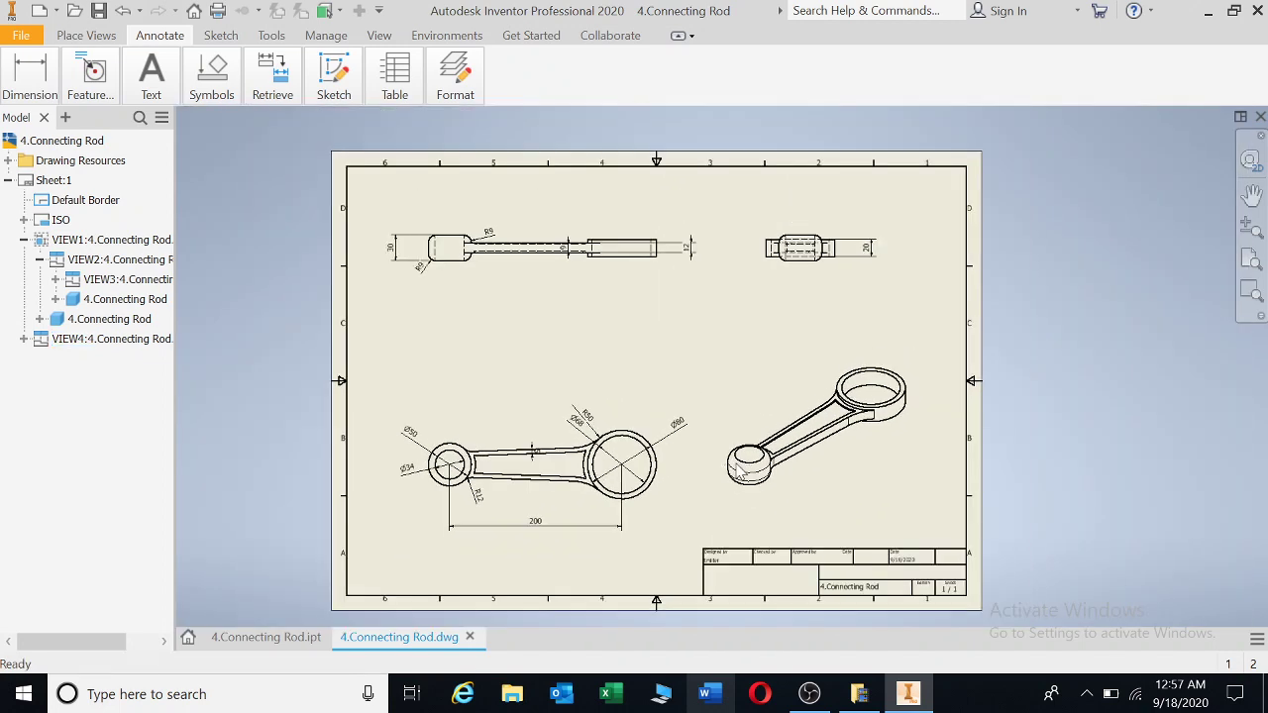